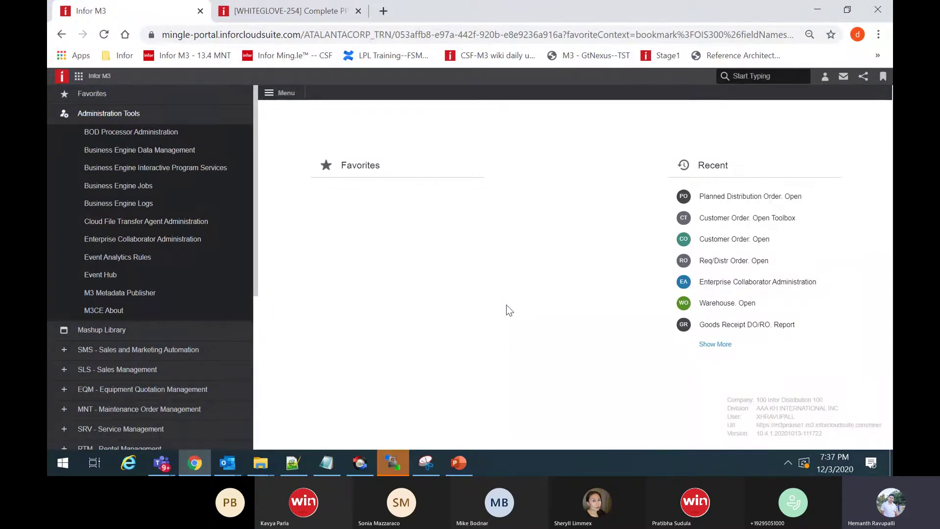
Open the Planned Distribution Order program DPS170
key(ctrl+r)
text(dps170)
key(Return)
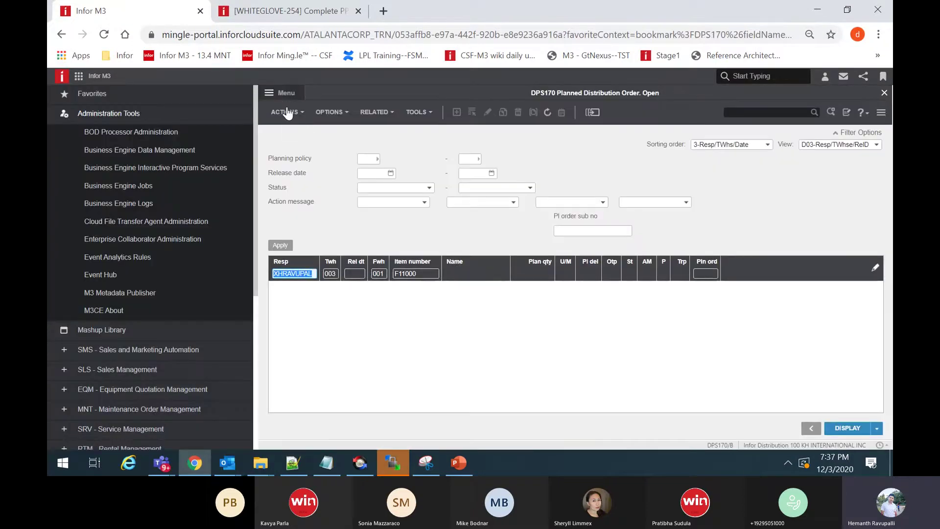
Create a planned distribution order to warehouse 003 from warehouse 001 for item F11000 with order type D02
click(288, 113)
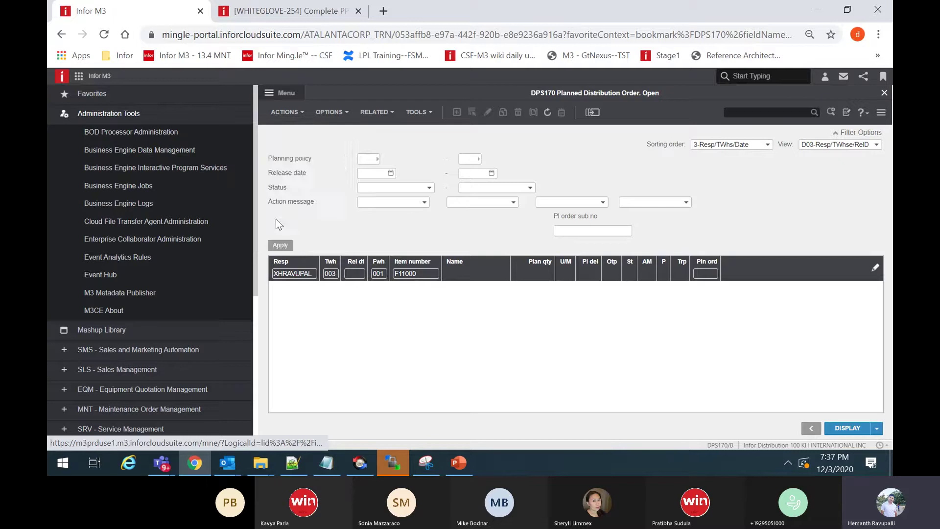
text(003)
key(Tab)
text(001)
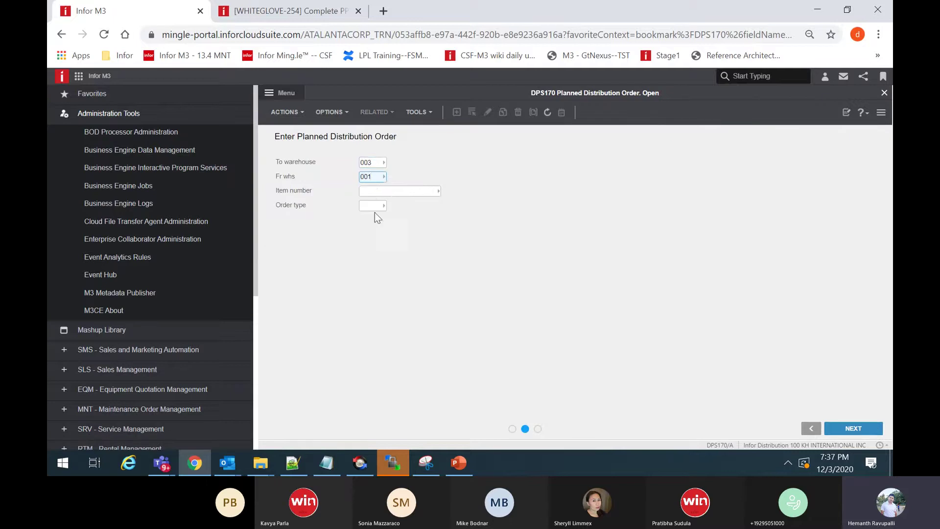
click(374, 192)
text(F11000)
key(Tab)
text(D02)
key(Return)
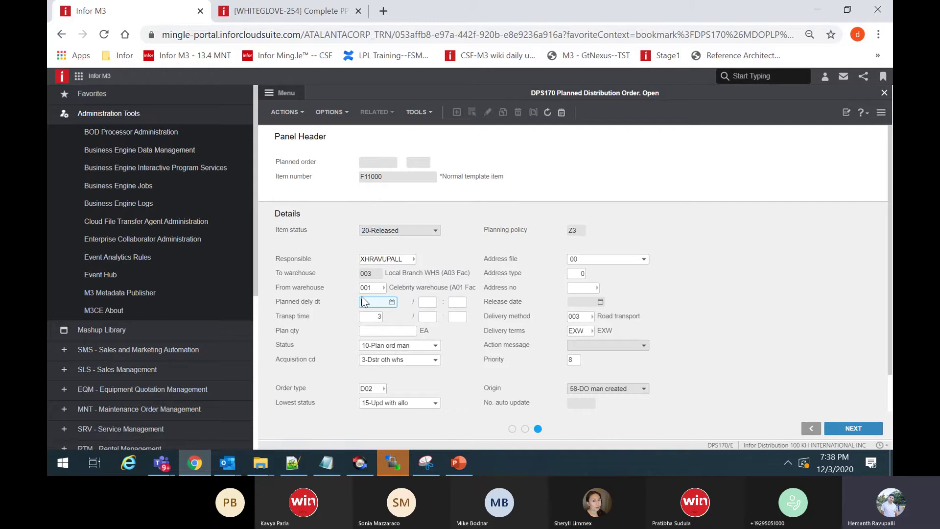
Set the planned delivery date to 201204 and the planned quantity to 6, save the planned order and refresh the list
click(392, 302)
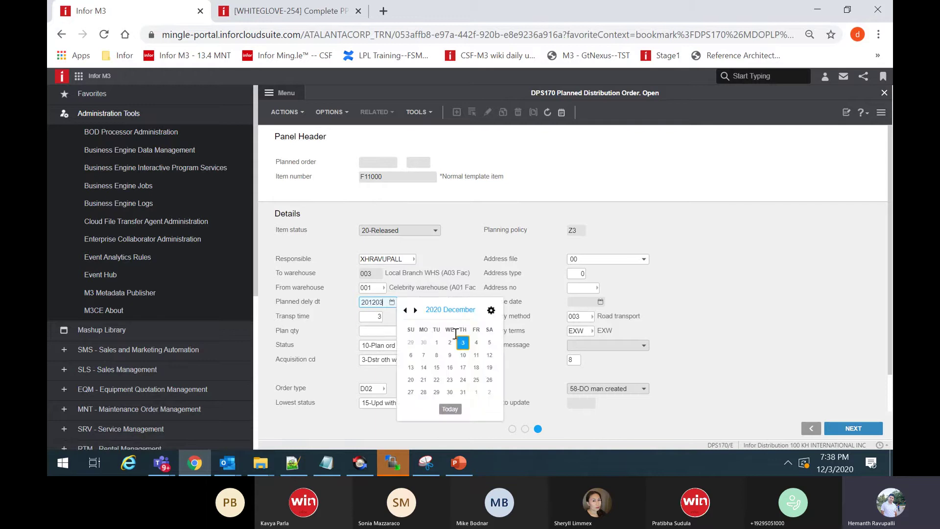
click(474, 343)
click(402, 333)
text(6)
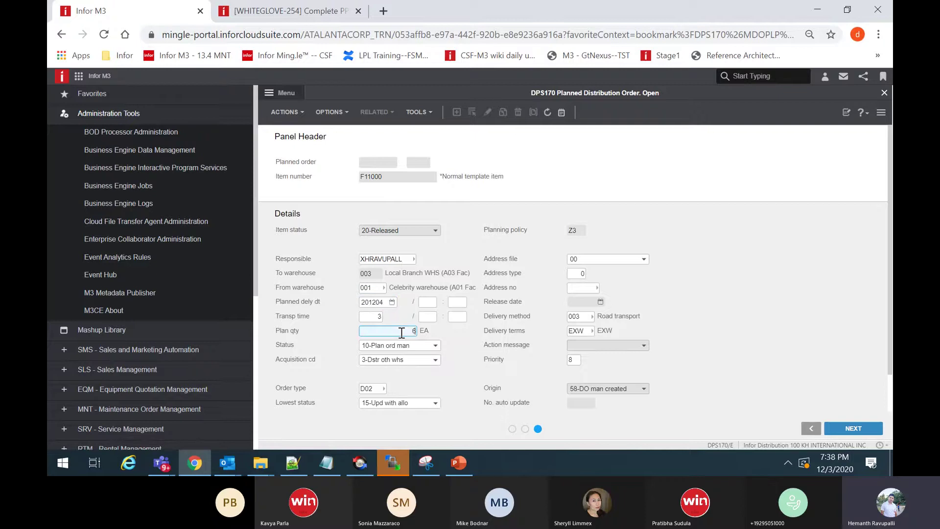
key(Return)
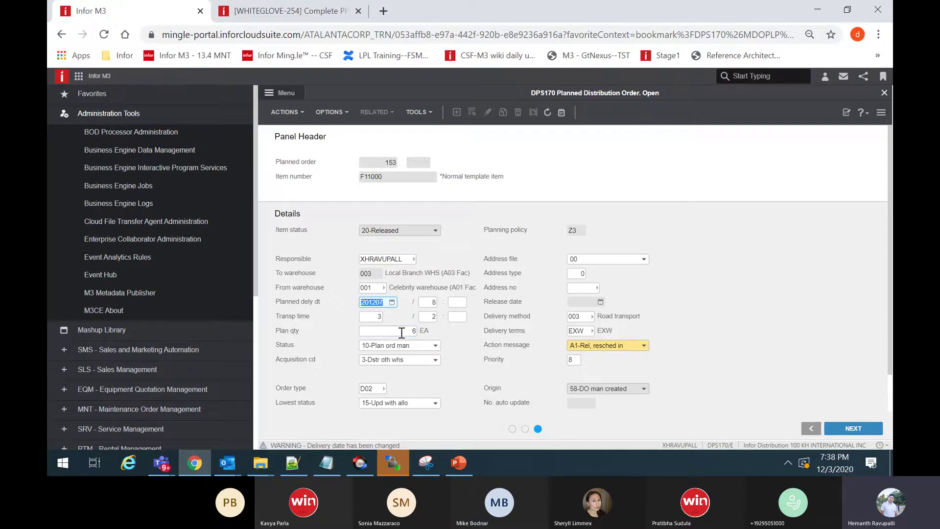
key(Return)
click(811, 430)
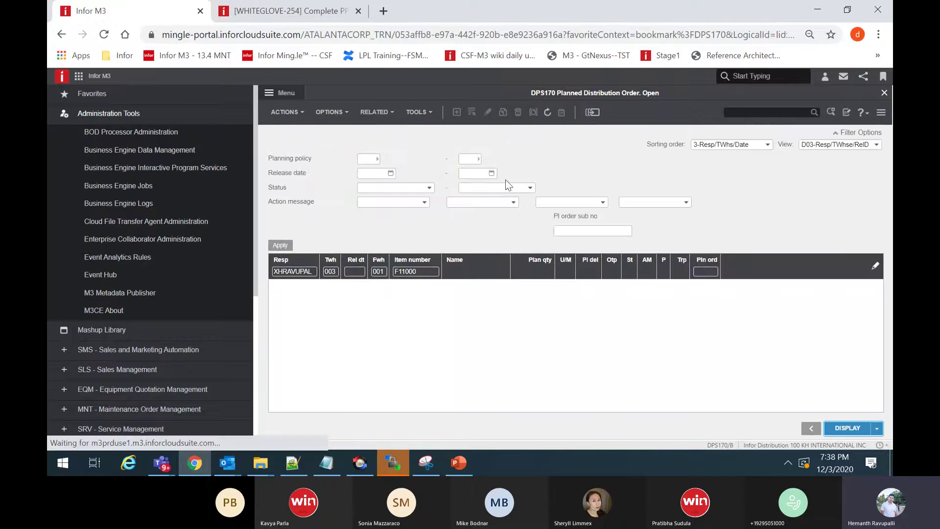
click(548, 113)
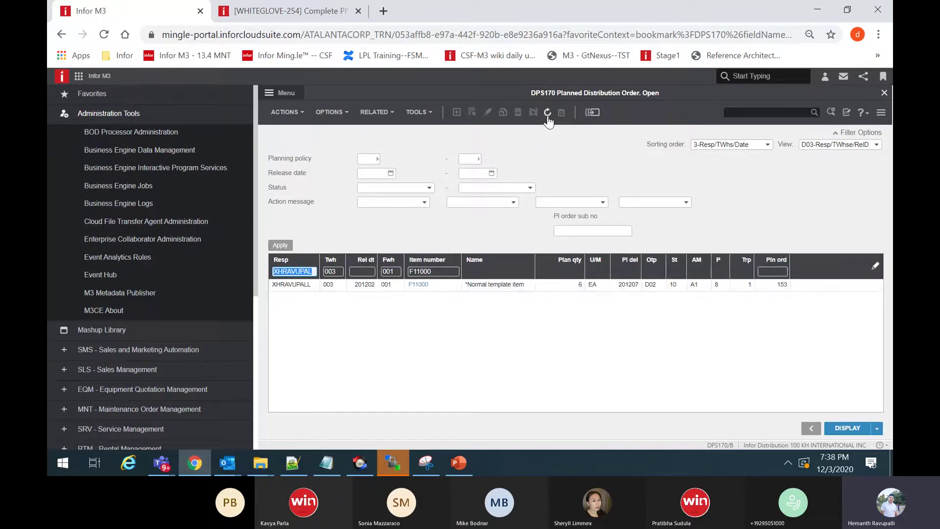
Release the planned distribution order for item F11000 and refresh the list until it has been processed
right_click(364, 283)
mouse_move(383, 297)
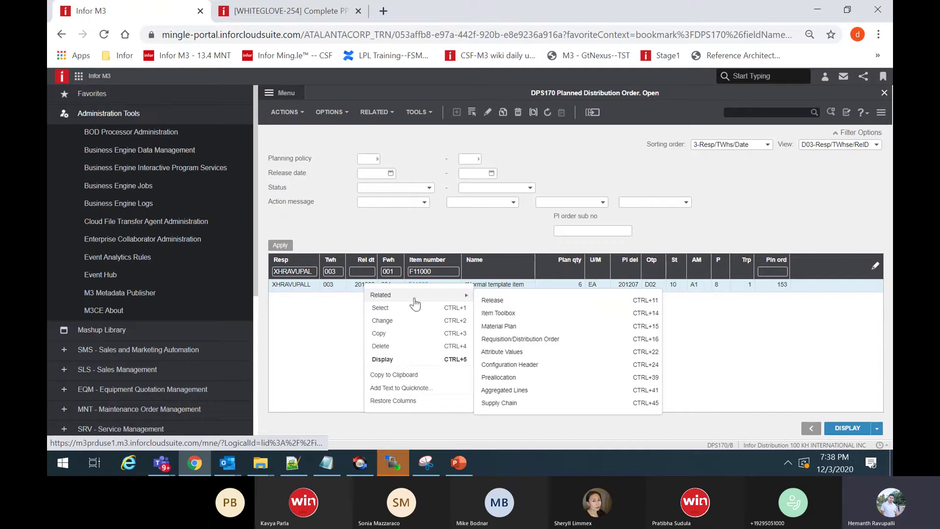
click(512, 302)
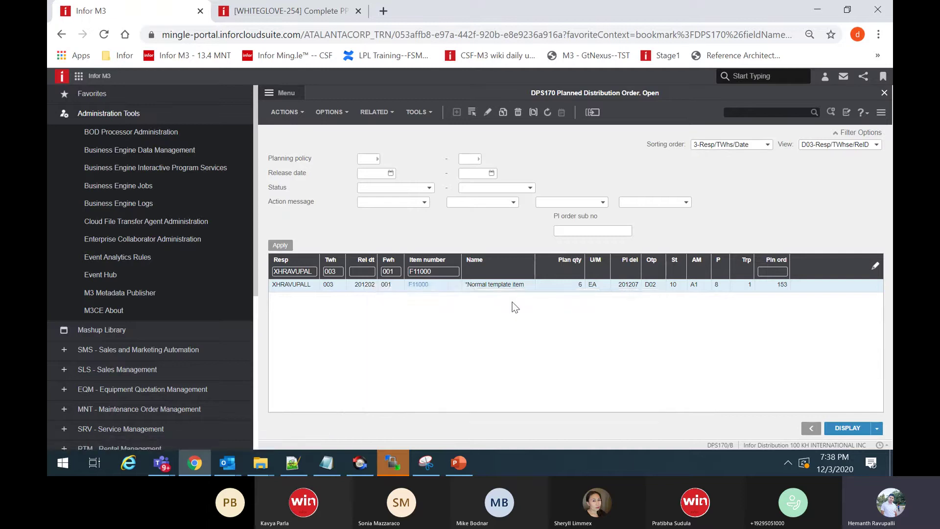
click(548, 113)
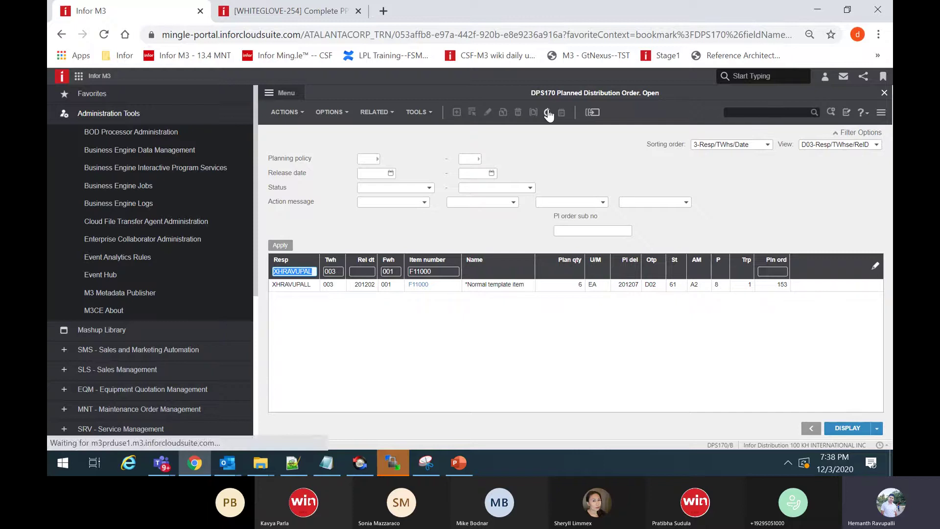
click(548, 114)
click(548, 114)
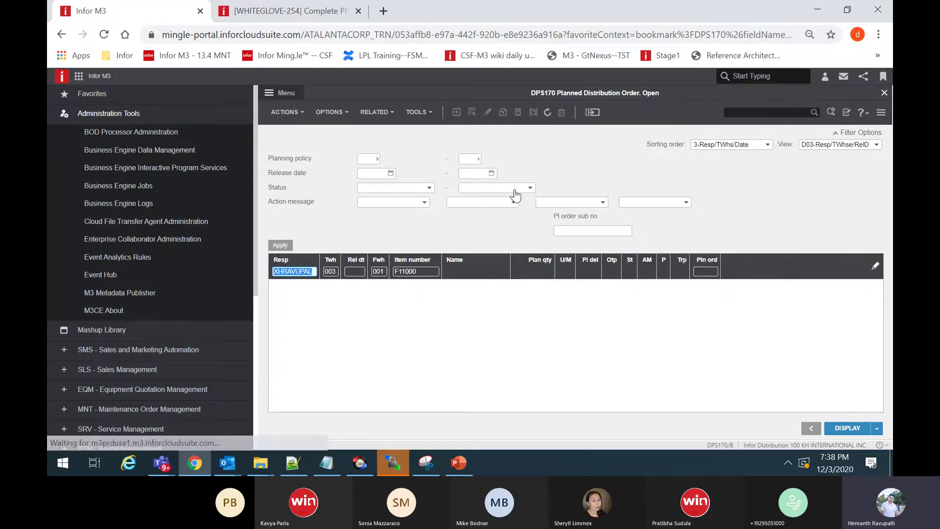
Open the Req/Distr Order program MMS100 and filter the orders by responsible XHR
key(ctrl+r)
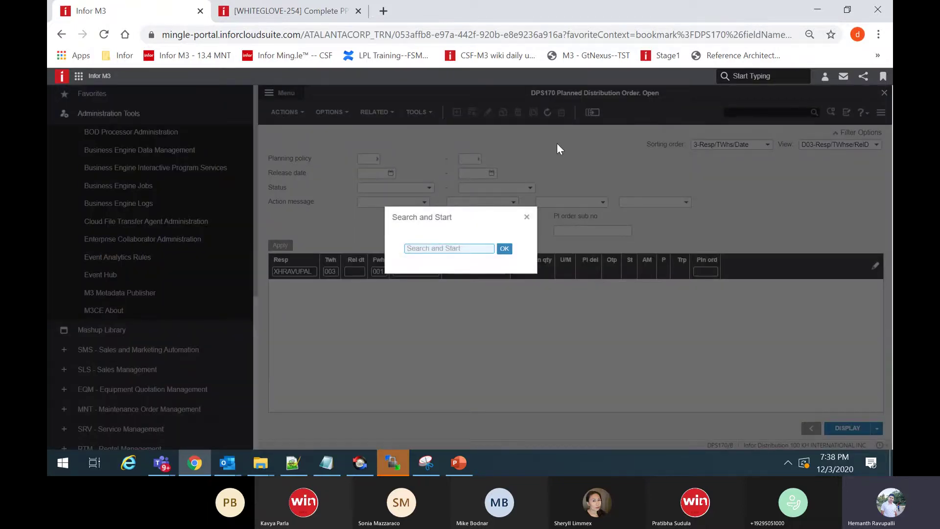
text(mms100)
key(Return)
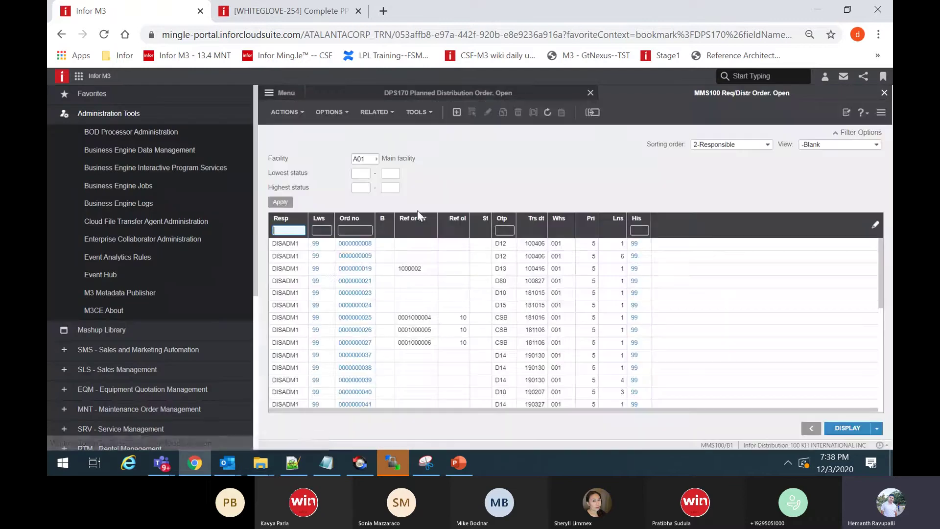
text(XHR)
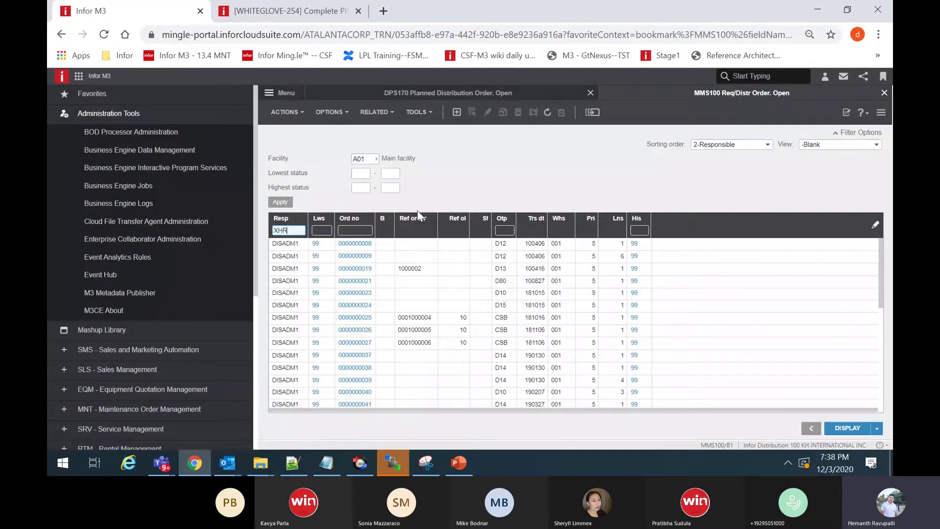
key(Return)
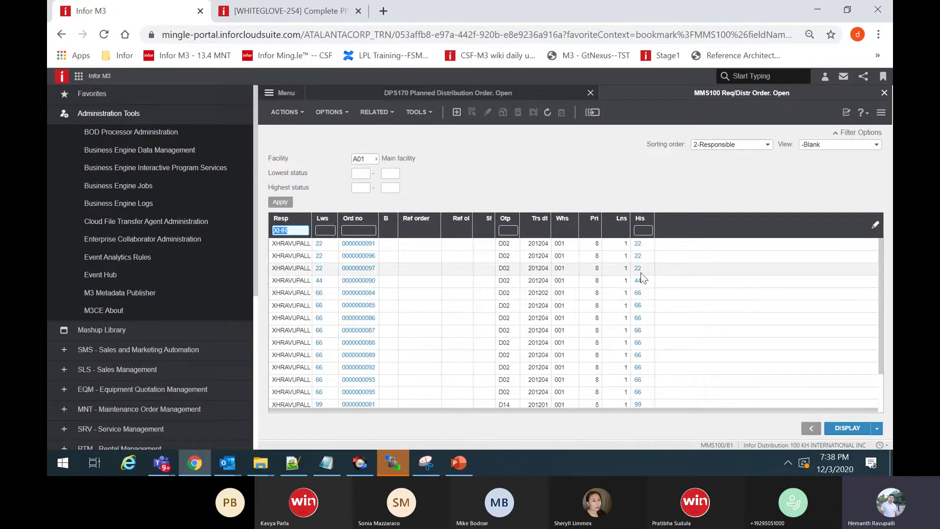
Open the detailed allocation for order line 10, item F11000, of the last distribution order with status 22
right_click(364, 273)
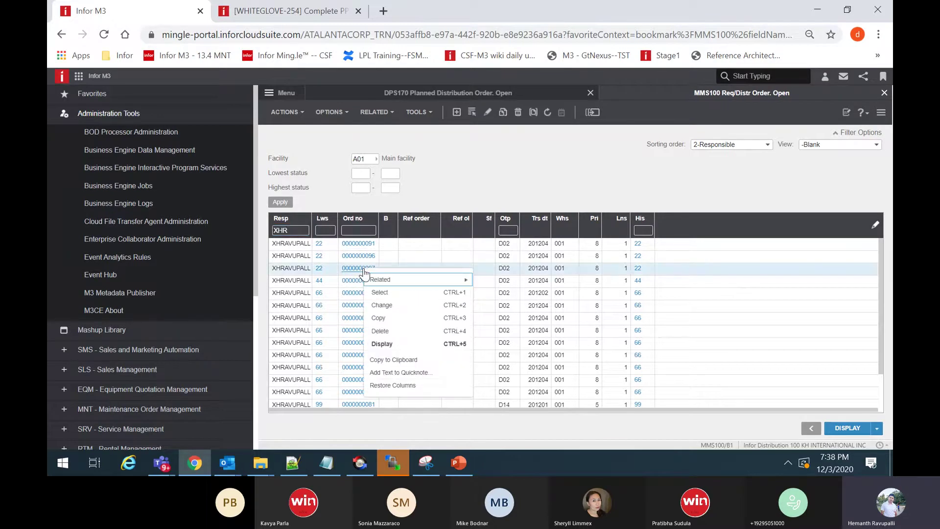
mouse_move(376, 283)
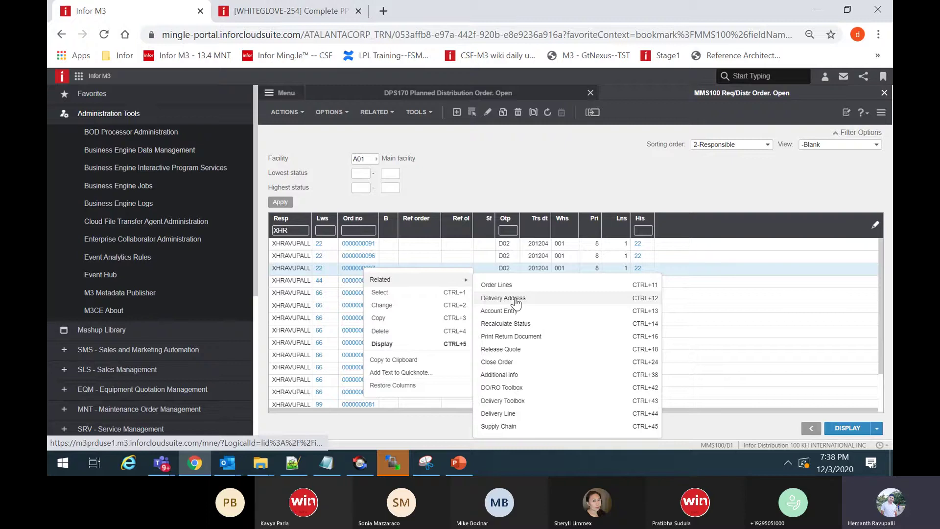
click(510, 286)
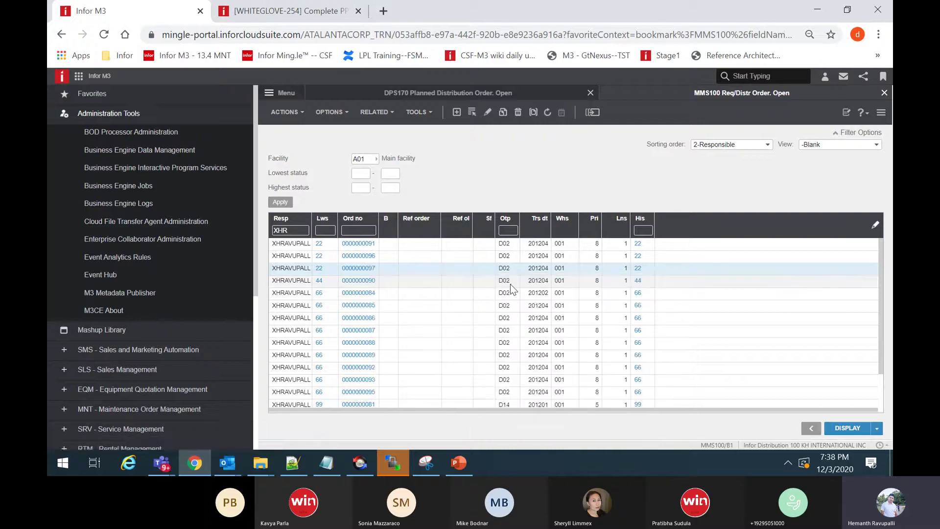
right_click(409, 248)
mouse_move(465, 259)
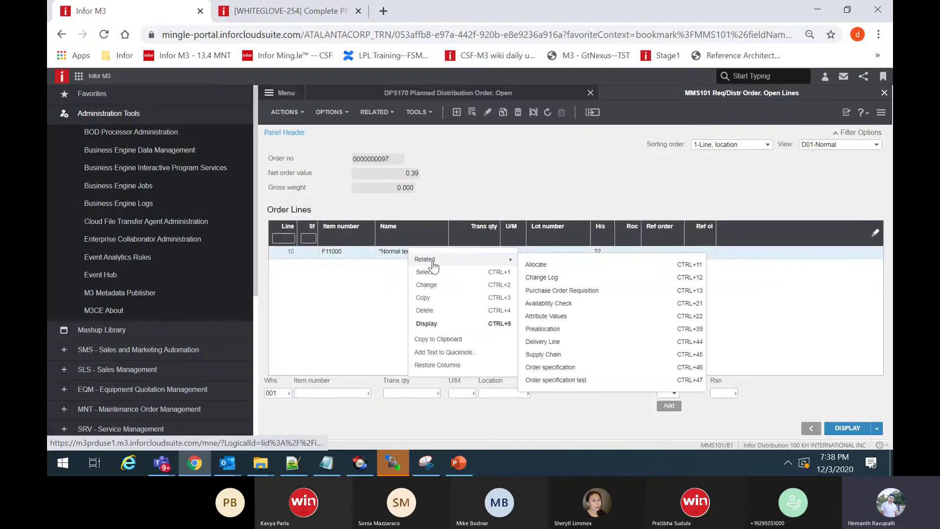
click(564, 265)
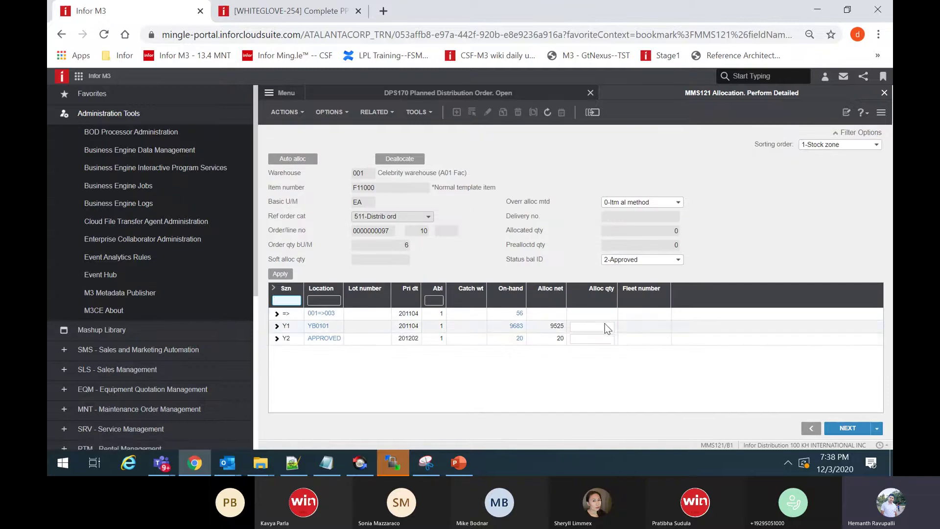
Allocate a quantity of 6 from location YB0101 and return to the distribution order list
click(606, 328)
text(6)
key(Return)
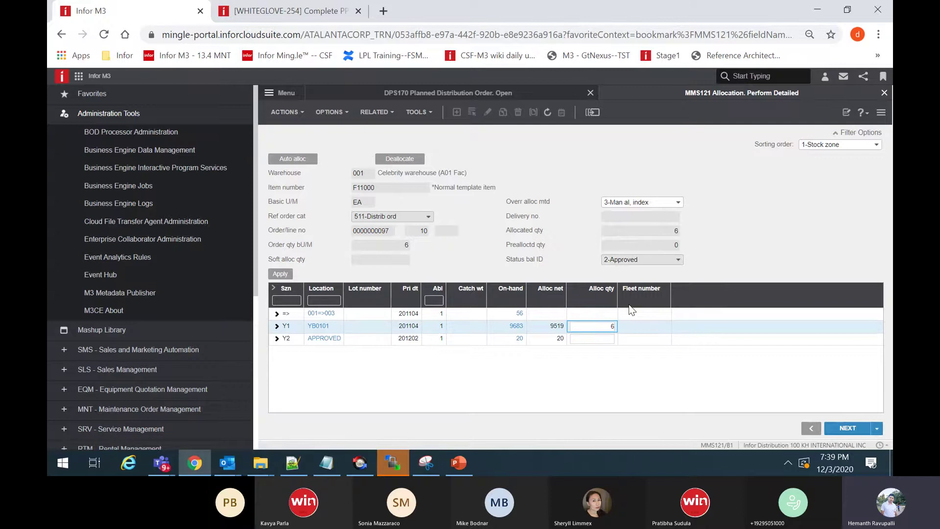
key(Return)
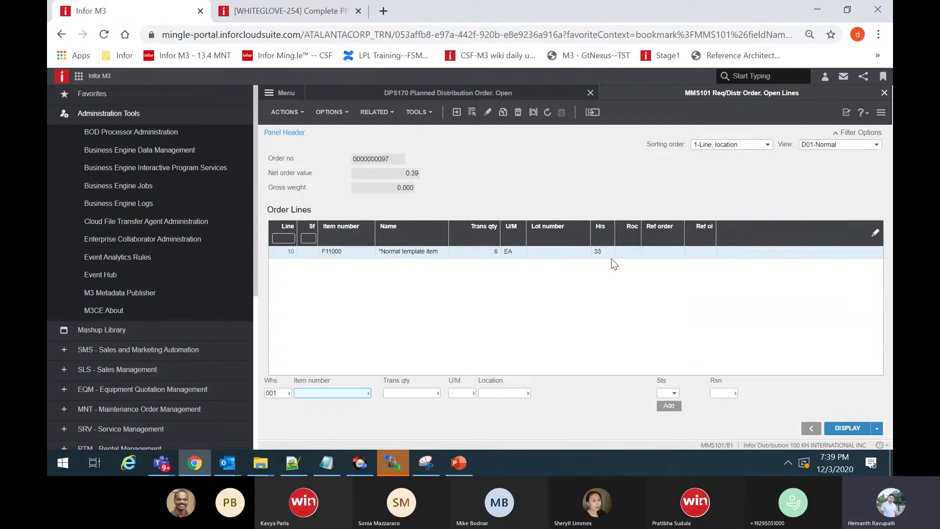
key(F3)
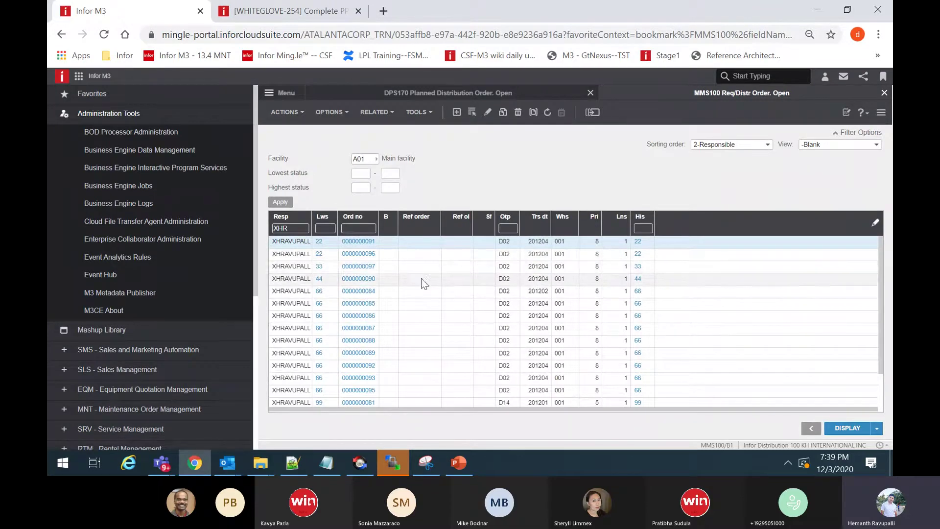
Open the Delivery Toolbox for the distribution order with status 33
right_click(364, 270)
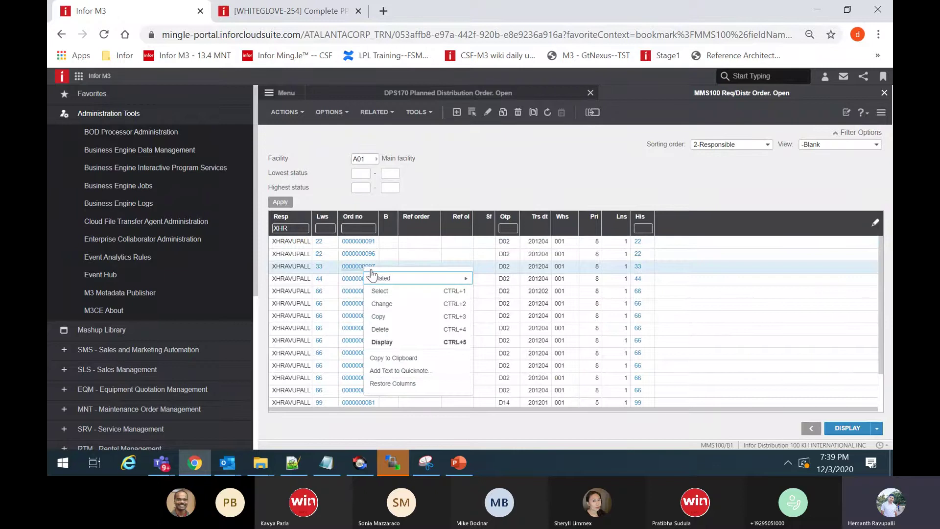
mouse_move(395, 282)
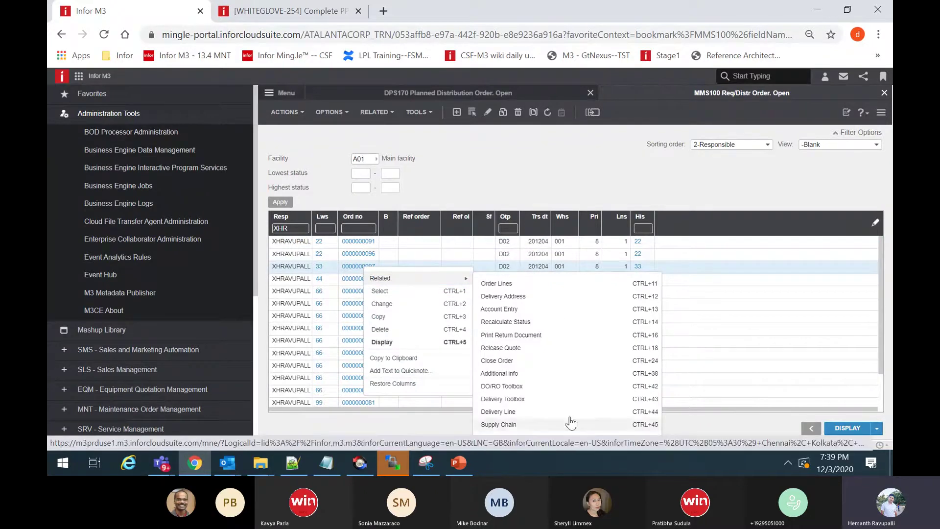
click(537, 398)
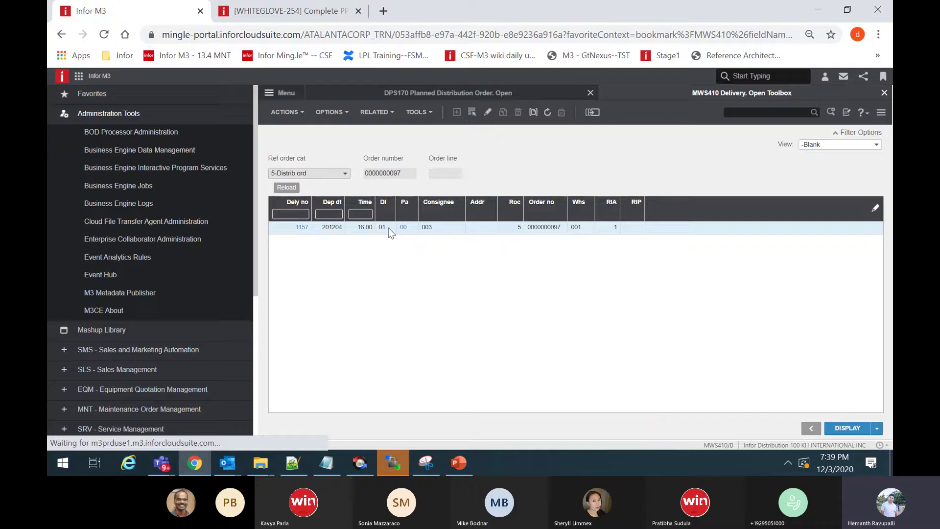
Release the distribution order's delivery for picking and refresh the delivery list
right_click(381, 229)
mouse_move(387, 238)
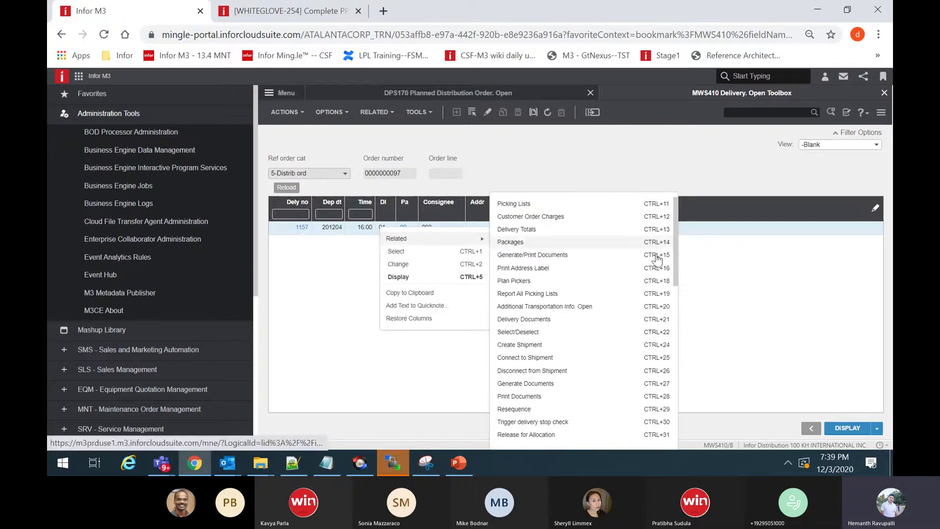
drag(678, 269, 676, 290)
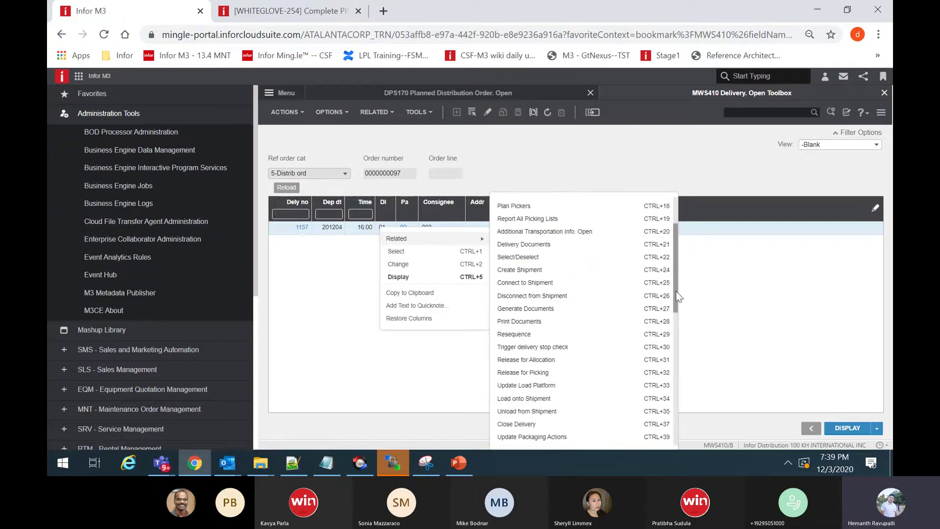
click(558, 375)
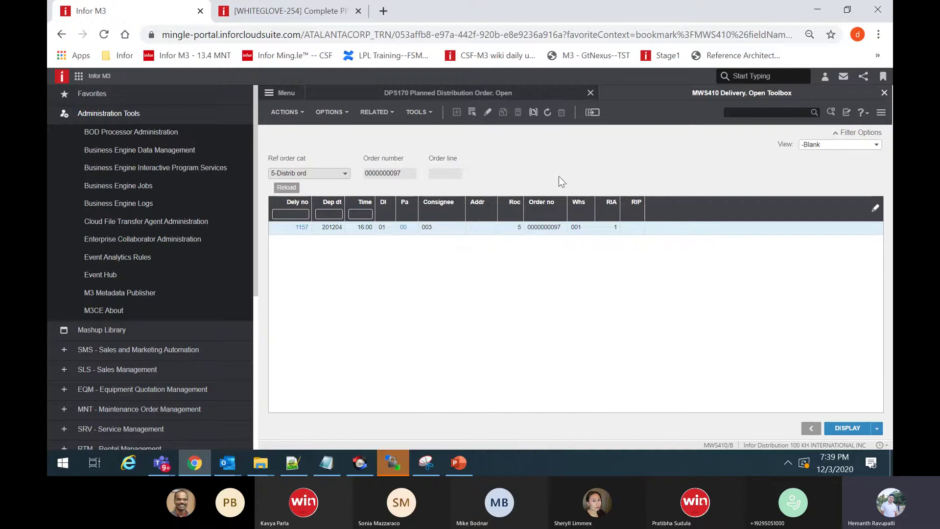
click(548, 113)
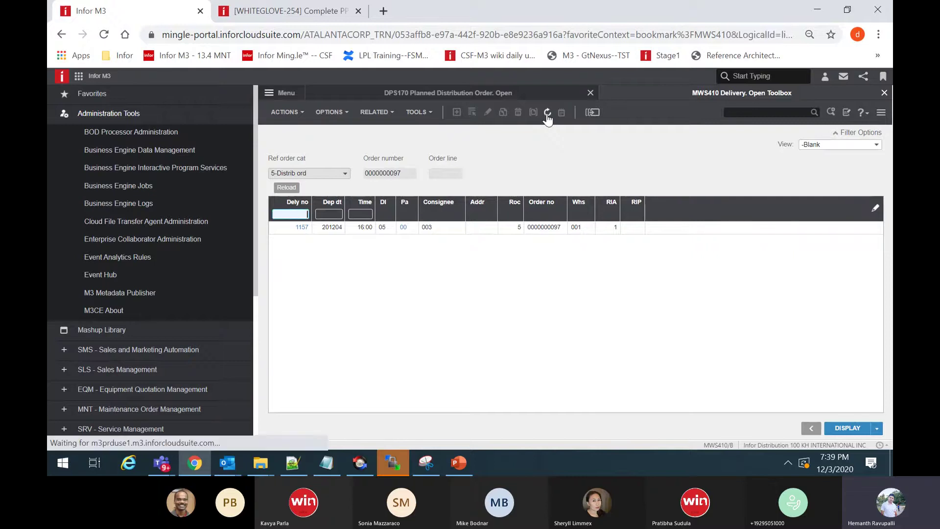
click(547, 113)
right_click(366, 228)
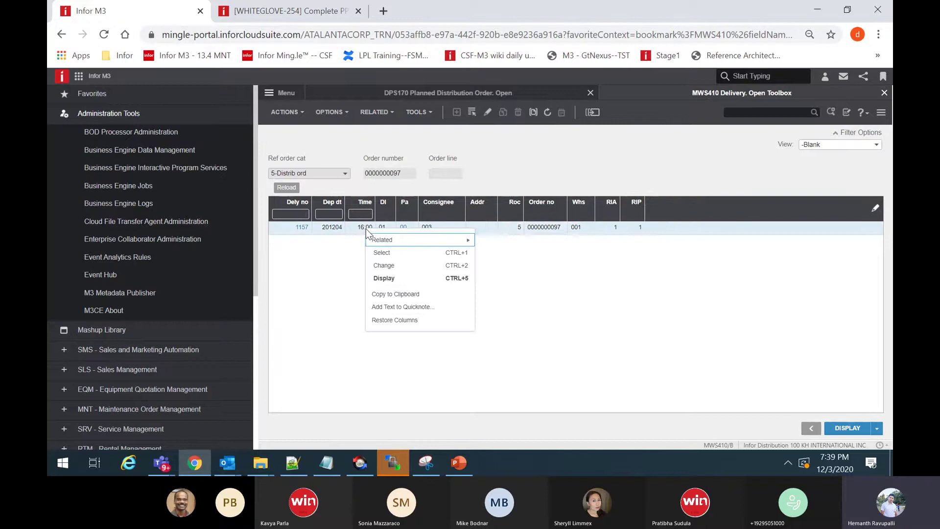
mouse_move(377, 241)
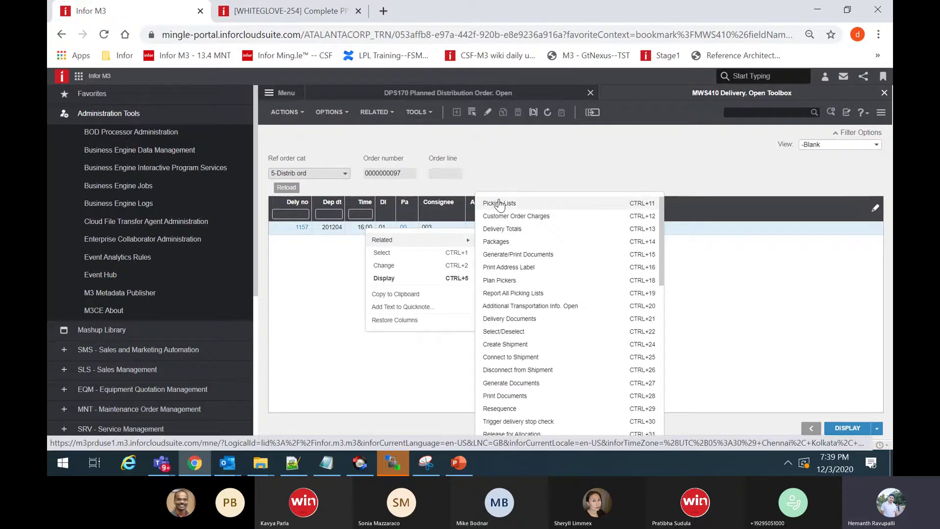
click(331, 293)
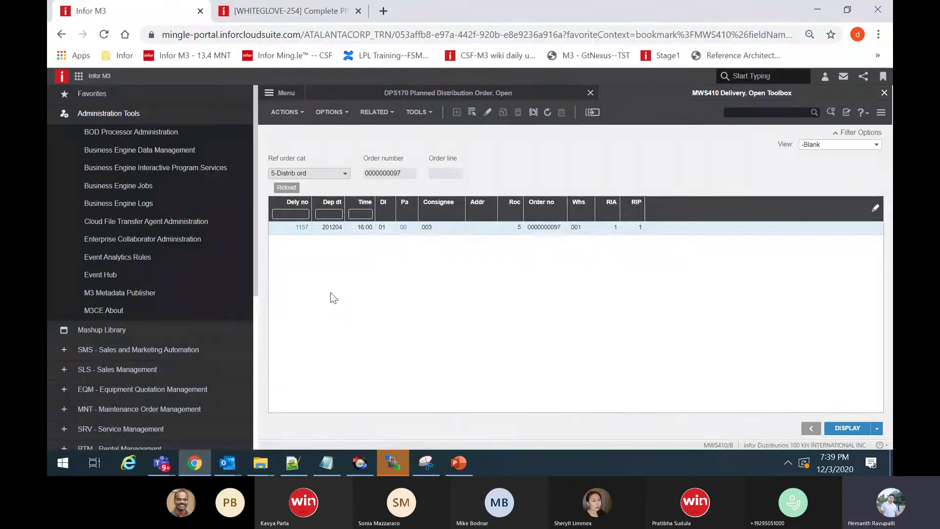
right_click(434, 228)
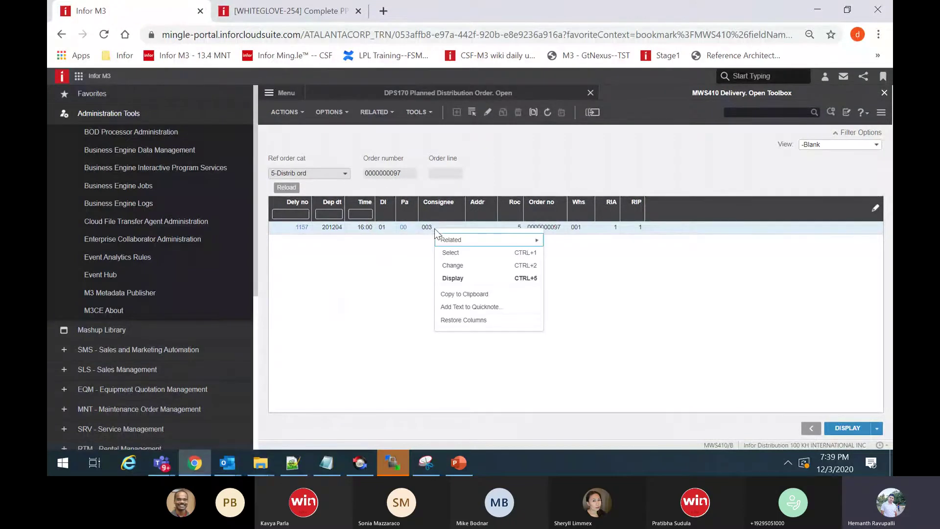
click(384, 279)
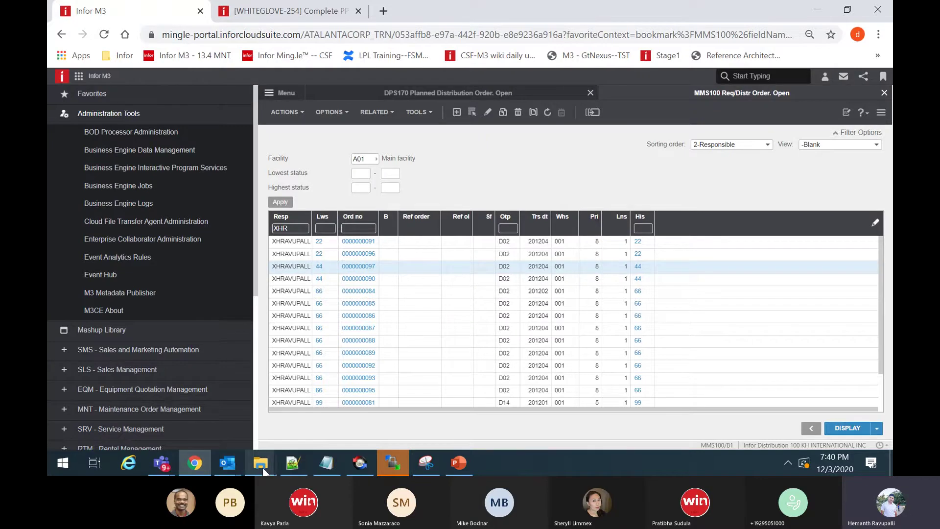
Open EDIShipment2.edi from the Gillert Samples folder for editing in Notepad++
mouse_move(263, 471)
click(211, 429)
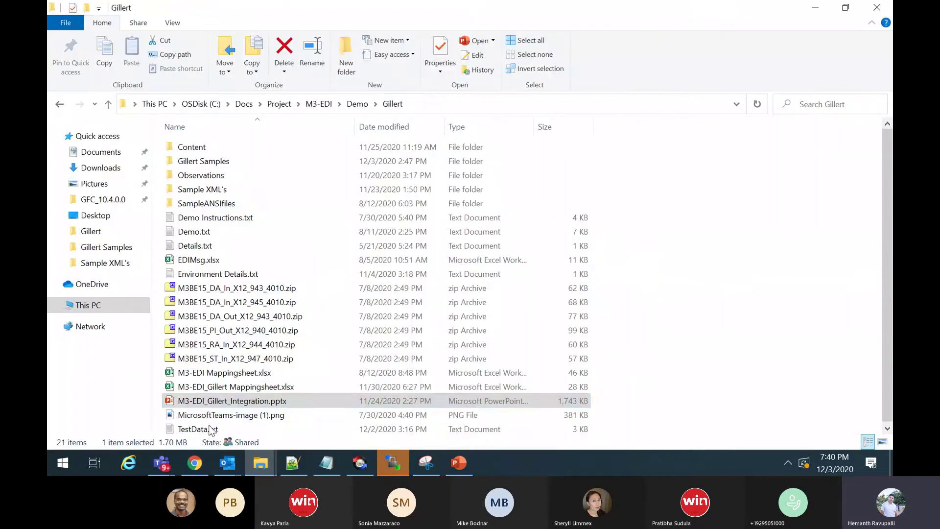
click(190, 165)
double_click(190, 165)
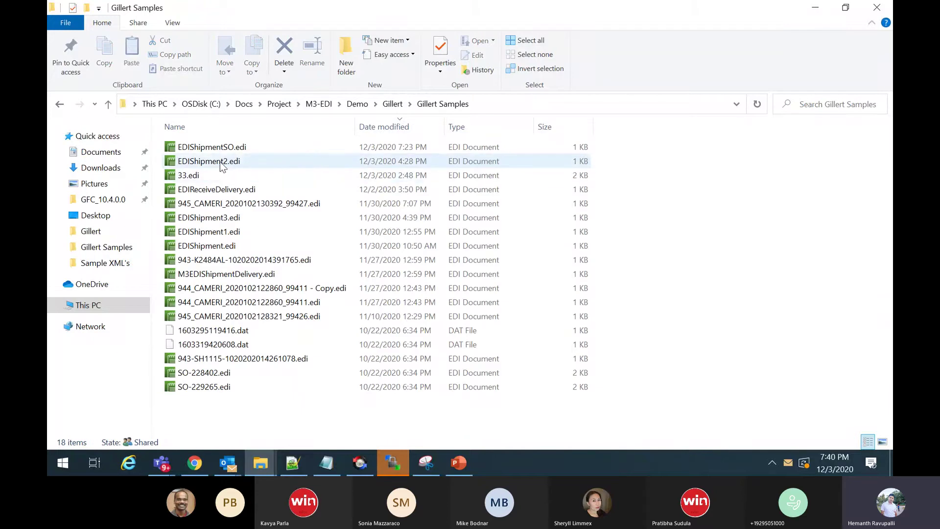
right_click(219, 162)
click(276, 218)
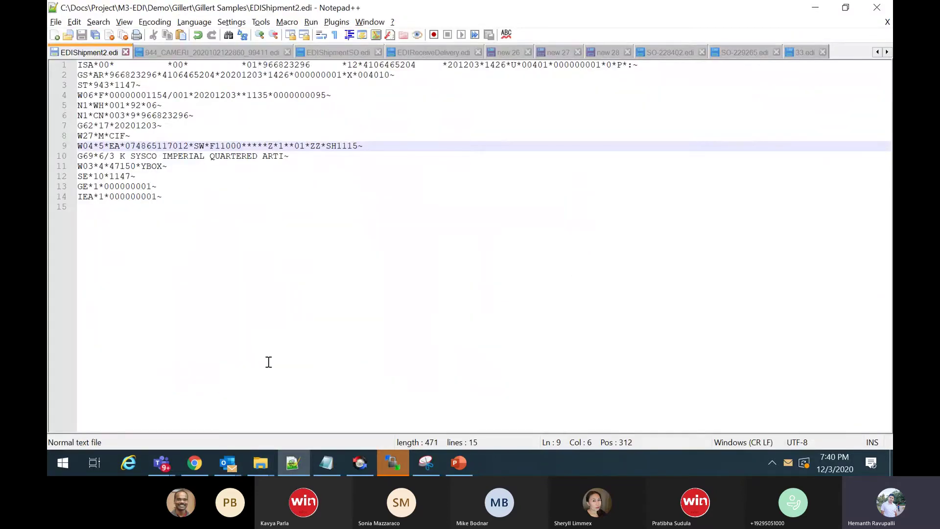
Replace the order number at the end of the W06 segment with the number of the first distribution order with status 44 in M3
mouse_move(204, 468)
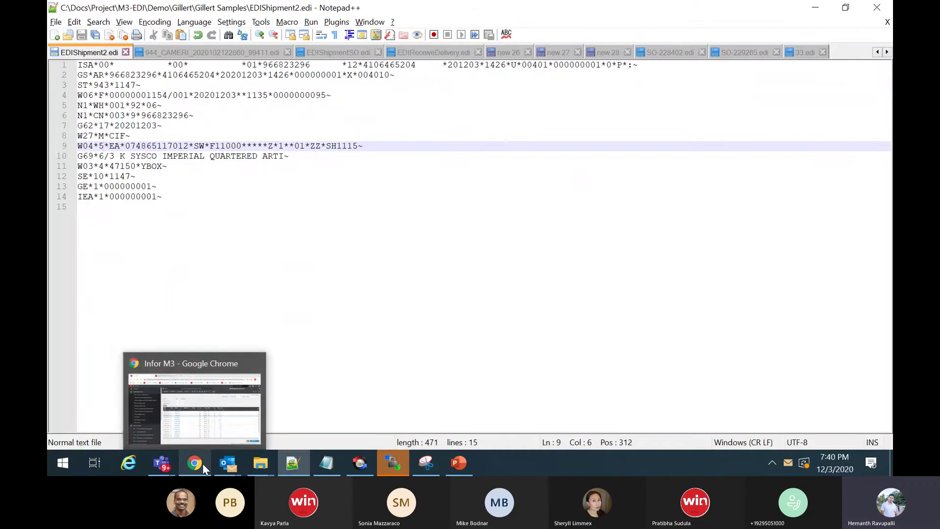
click(214, 424)
key(alt+Tab)
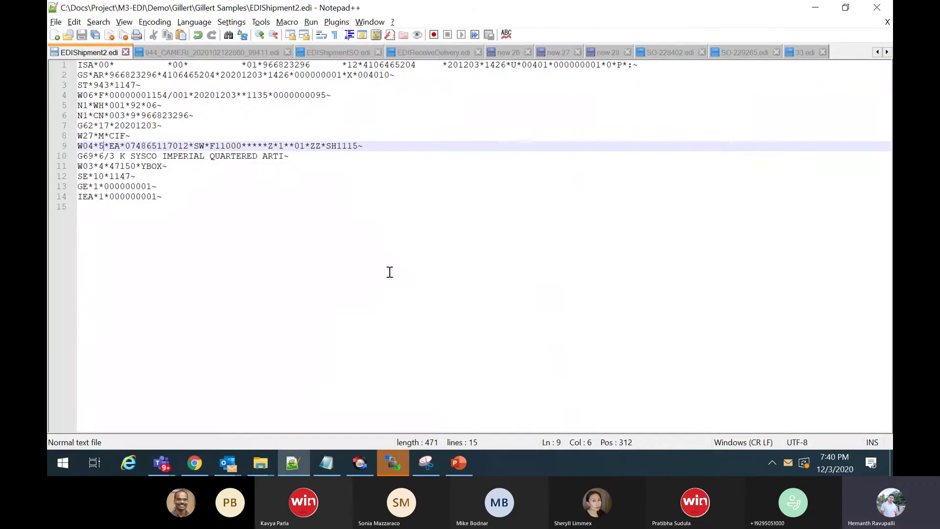
click(328, 95)
key(BackSpace)
text(7)
key(alt+Tab)
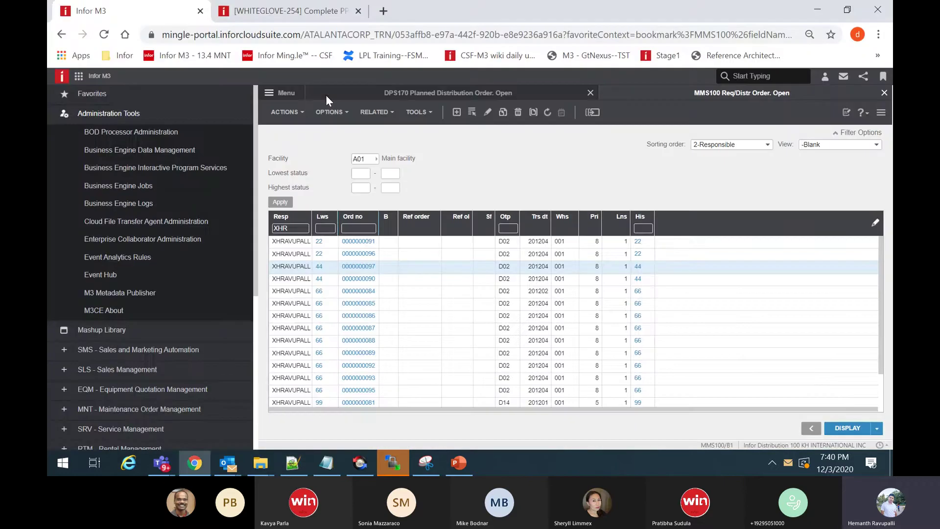
Look up the order's delivery number in the Delivery Toolbox and enter it in the W06 segment of EDIShipment2.edi
right_click(357, 272)
mouse_move(389, 281)
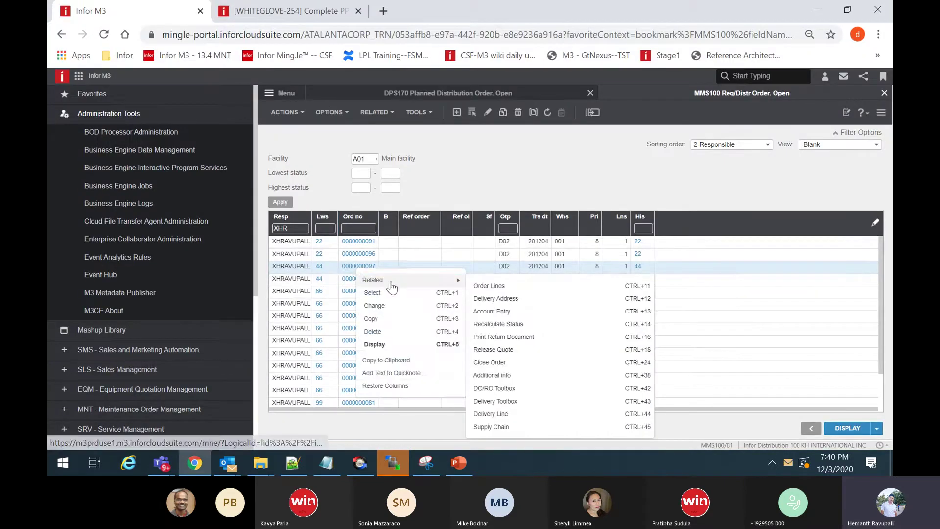
click(520, 401)
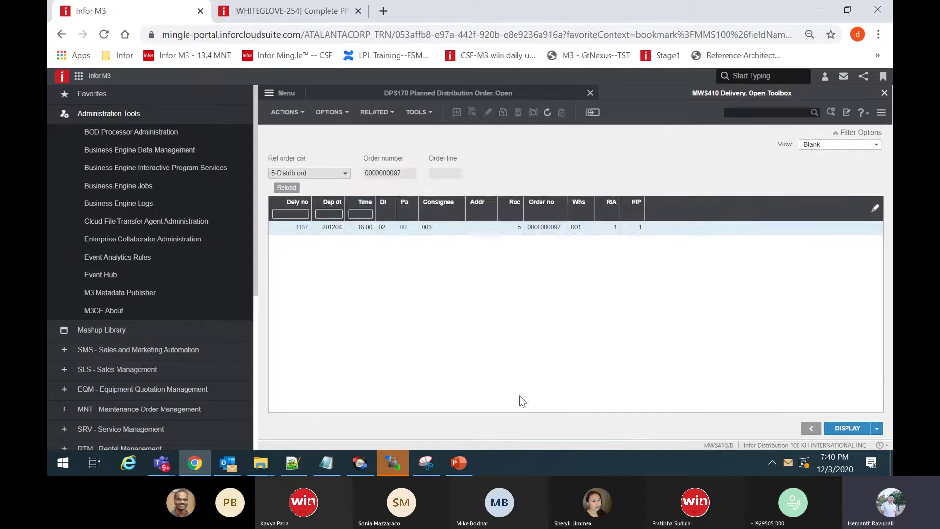
key(alt+Tab)
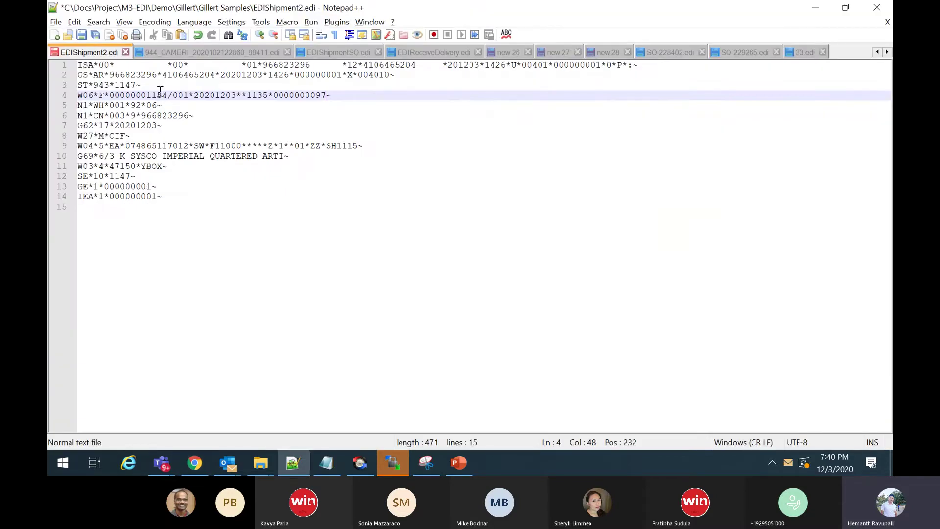
key(BackSpace)
text(7)
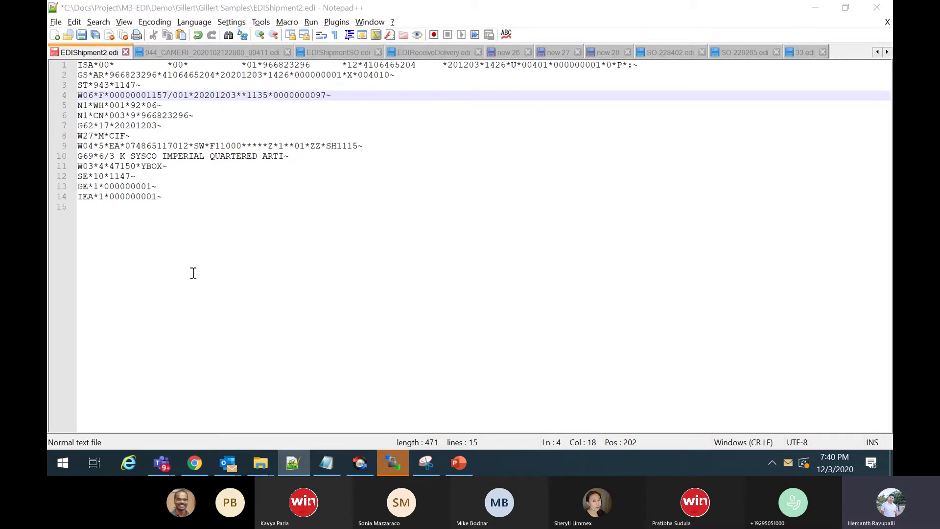
Check the distribution order's line quantity in M3, set the W04 segment's quantity to 6 in EDIShipment2.edi, and save the file
key(alt+Tab)
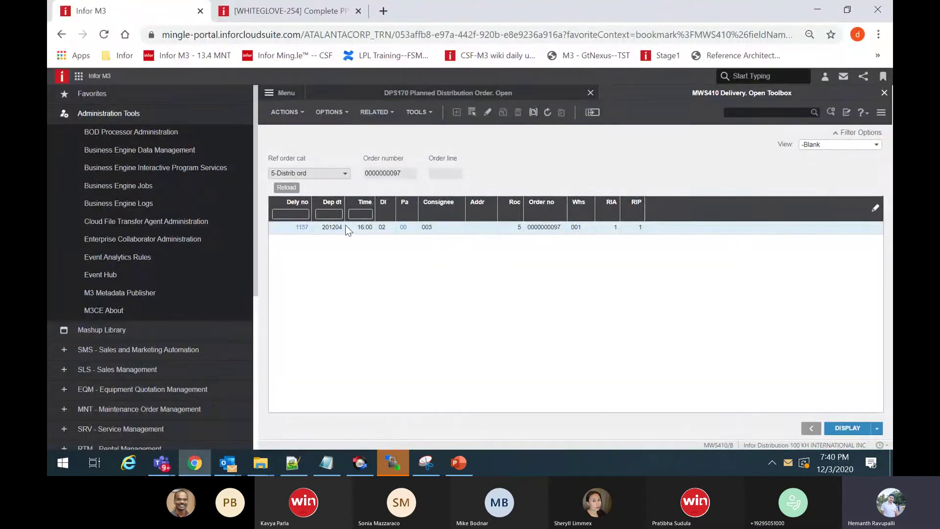
key(F3)
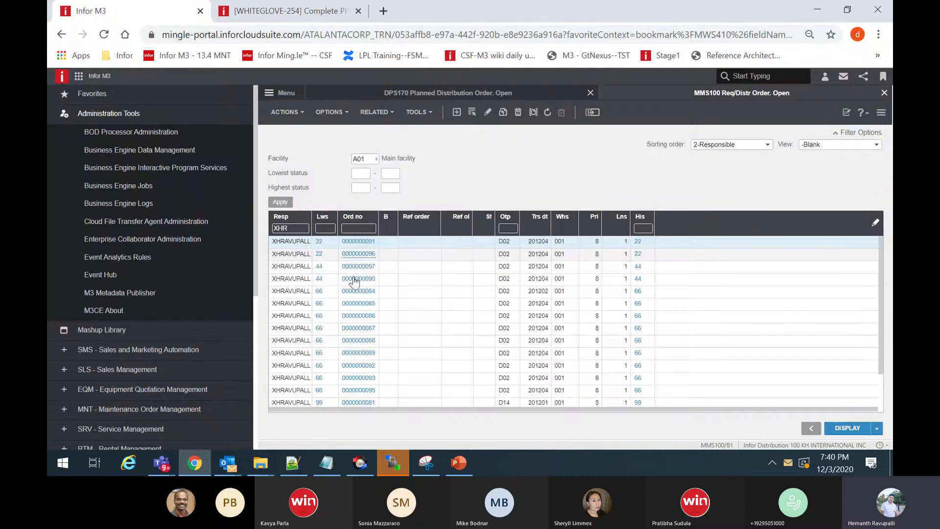
right_click(359, 268)
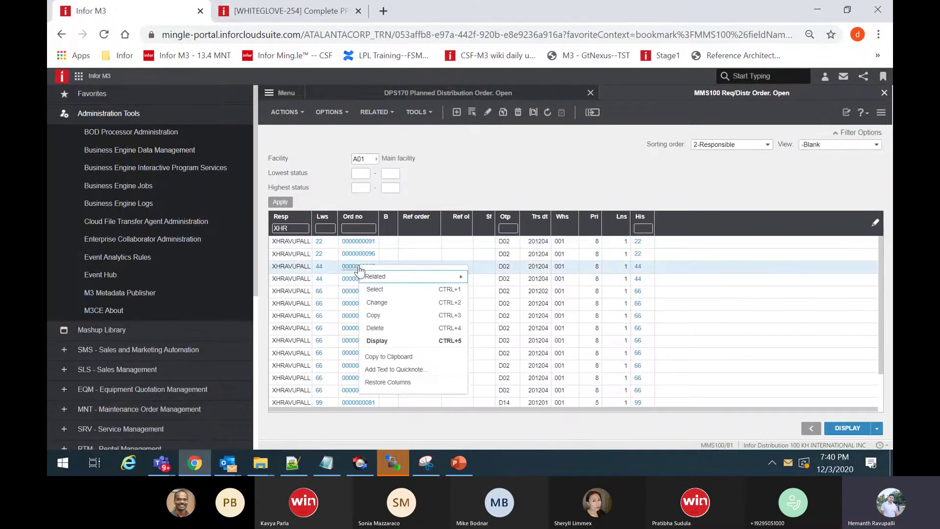
mouse_move(377, 278)
click(555, 280)
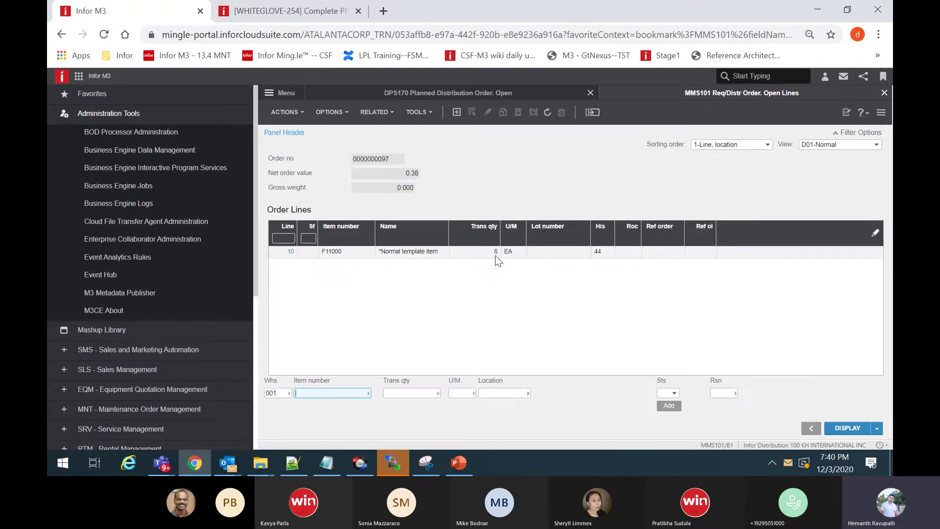
key(alt+Tab)
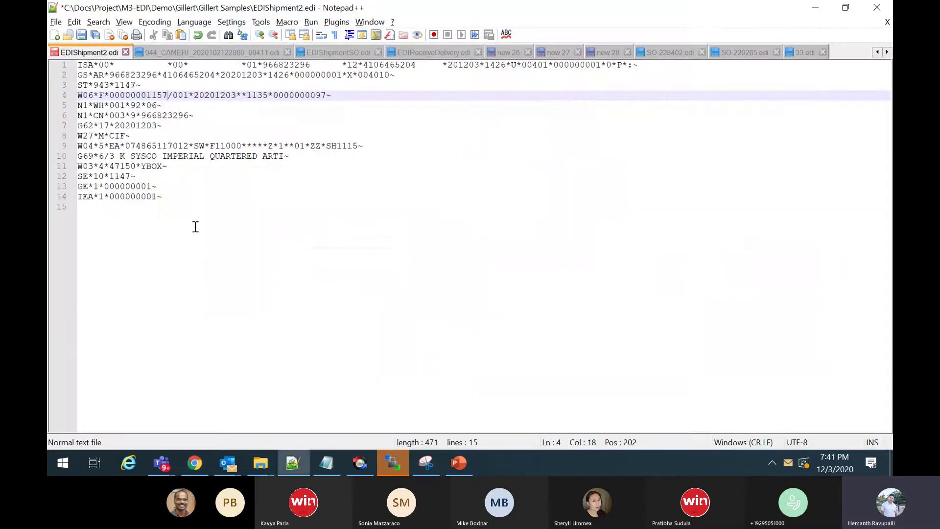
click(104, 146)
key(BackSpace)
text(6)
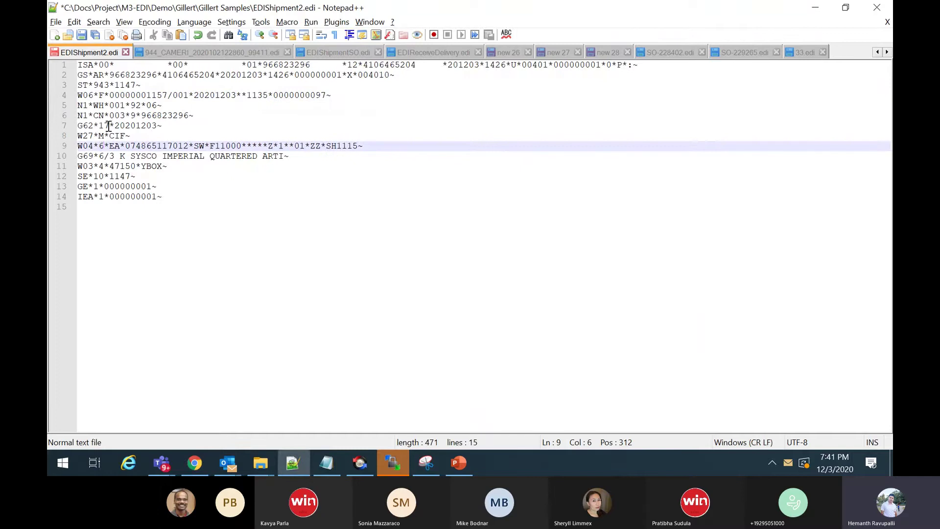
click(82, 36)
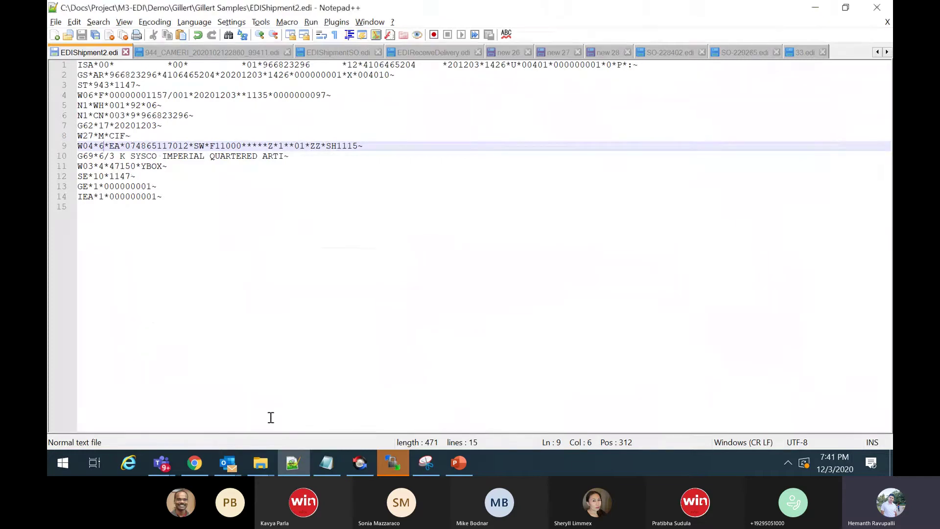
Run WinSCP as administrator and log in with the stored session for the gellertglobalgroup.com server
key(alt+Tab)
key(alt+Tab)
key(alt+Tab)
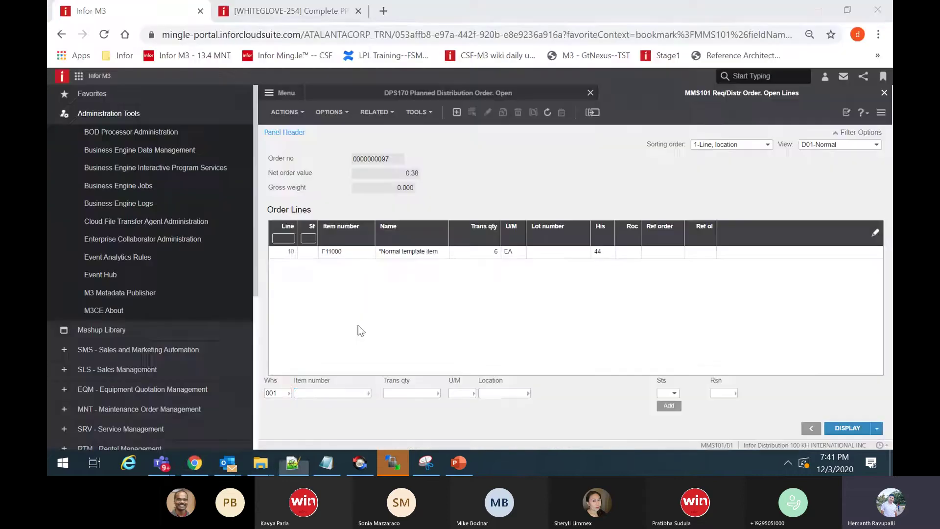
mouse_move(267, 460)
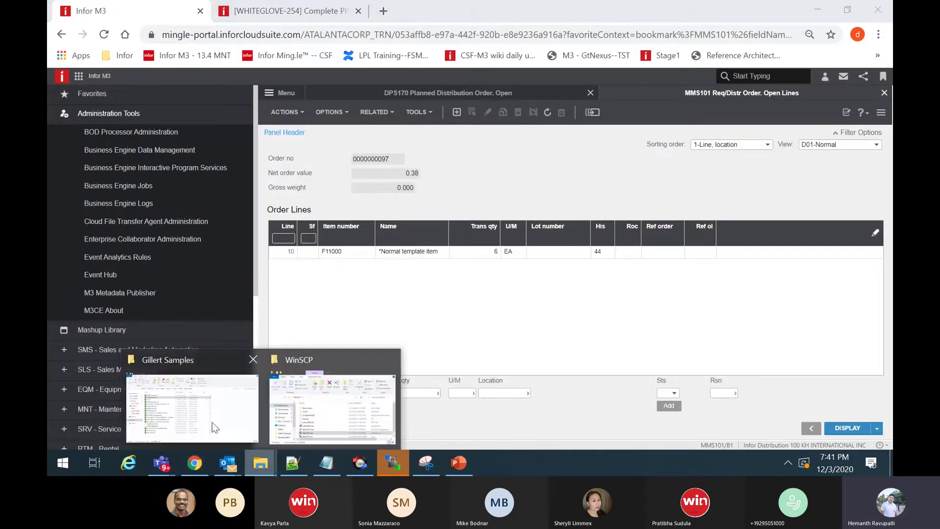
click(314, 398)
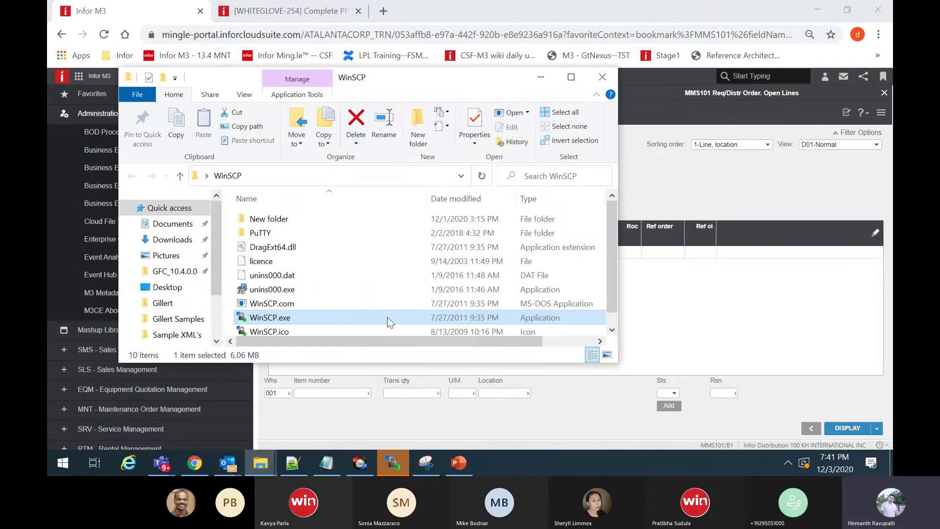
right_click(331, 318)
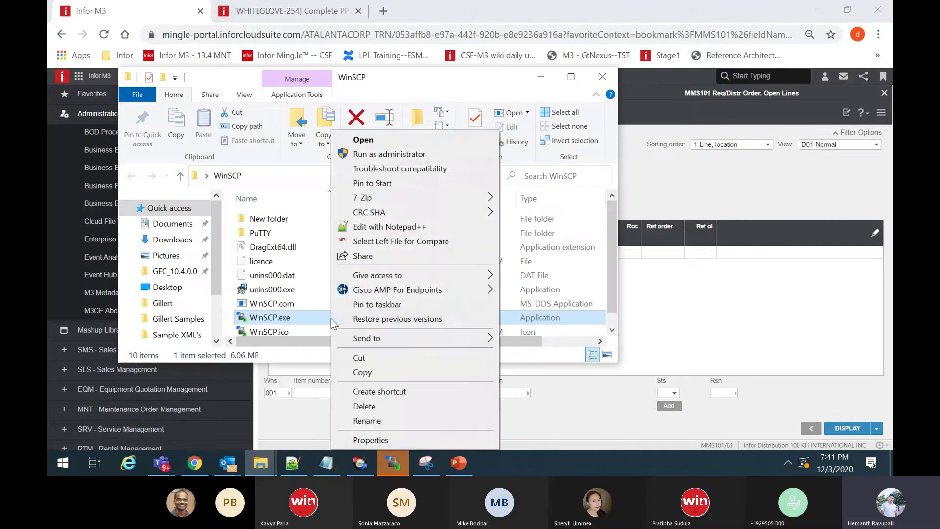
click(380, 154)
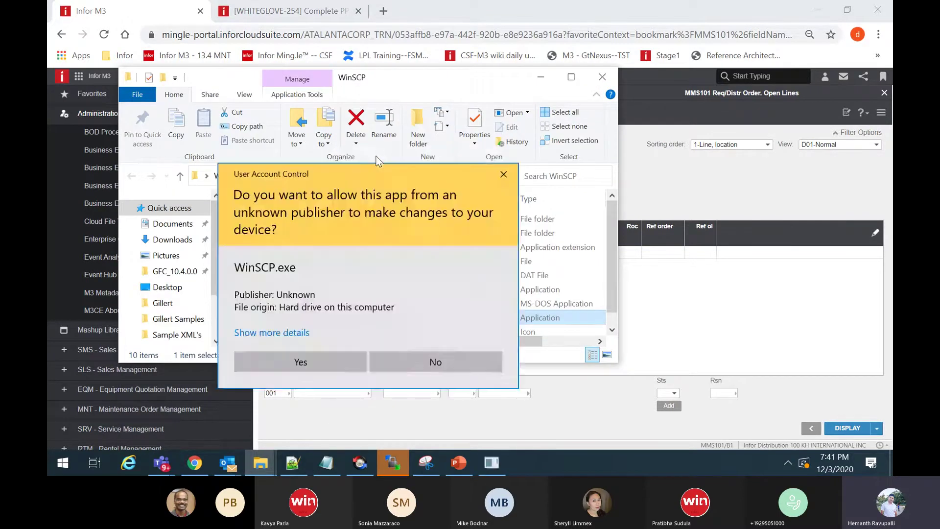
click(330, 366)
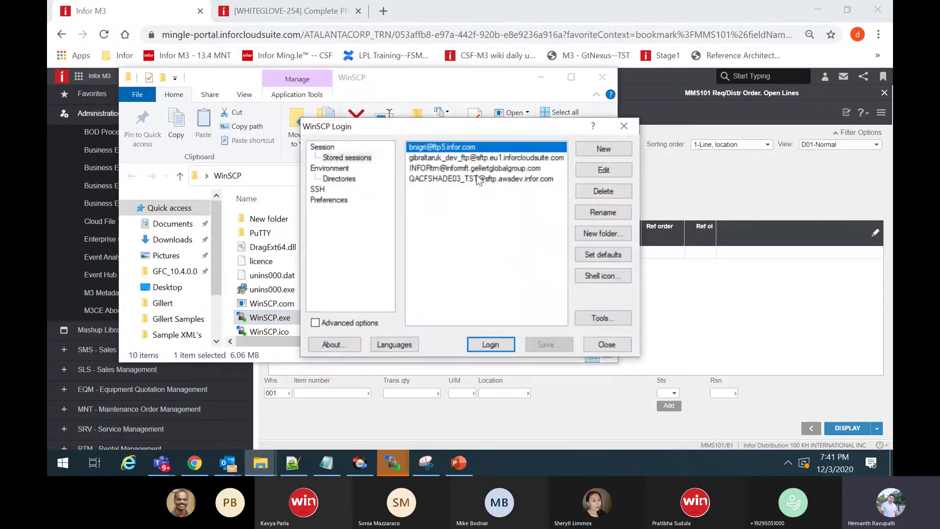
click(489, 168)
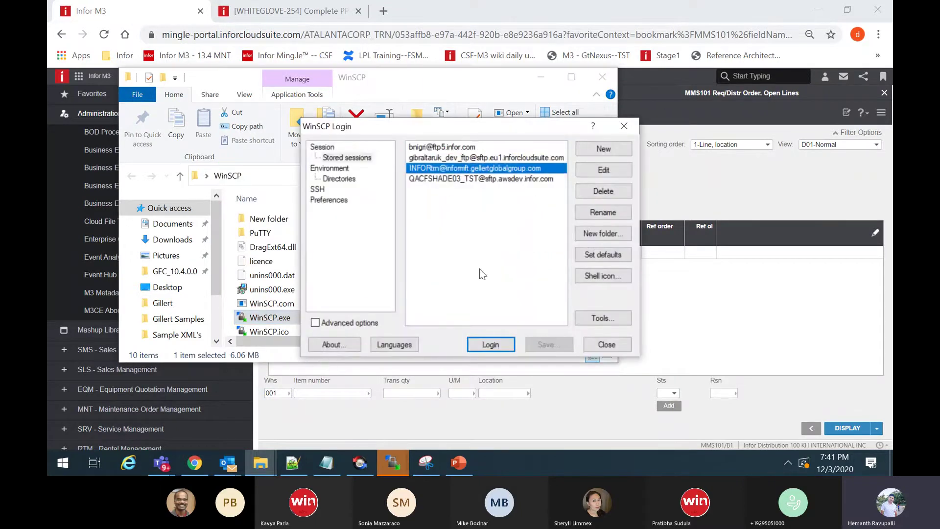
click(490, 344)
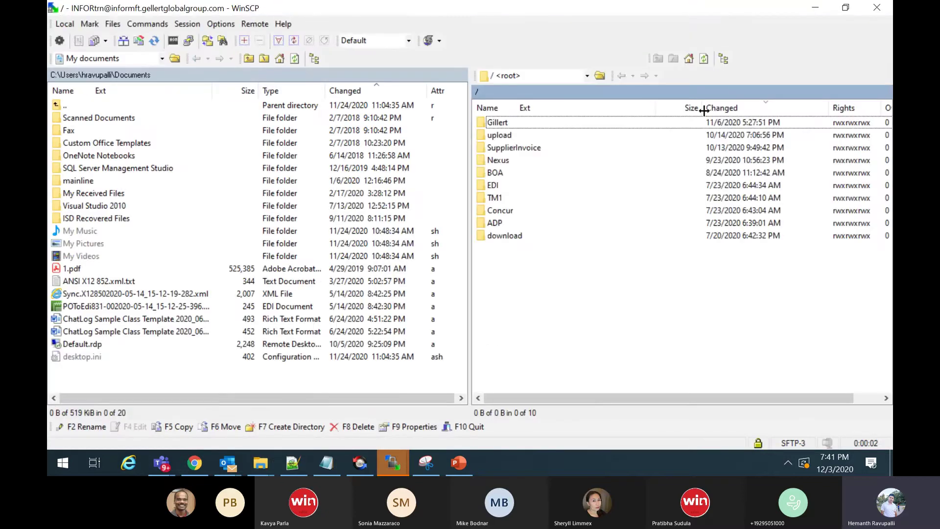
Open the remote folder /Gillert/EDI/READ on the server
double_click(563, 122)
double_click(507, 123)
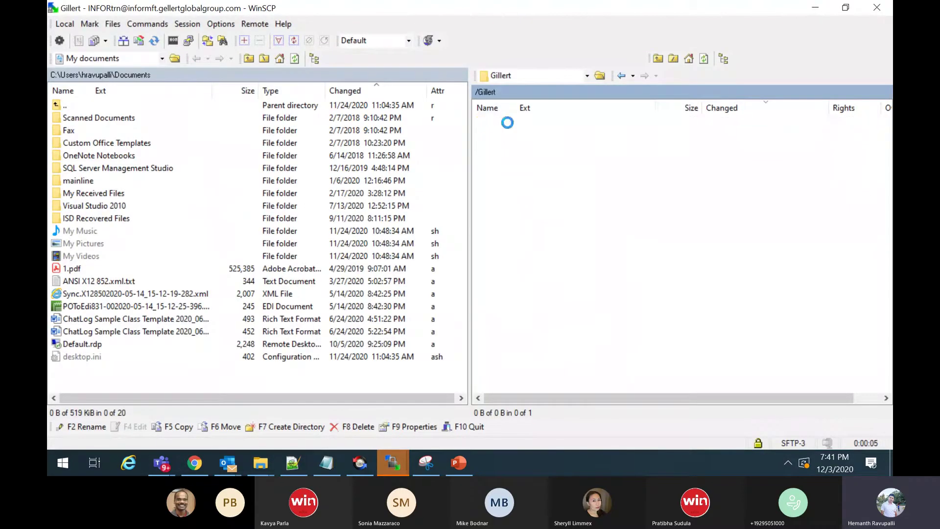
double_click(508, 135)
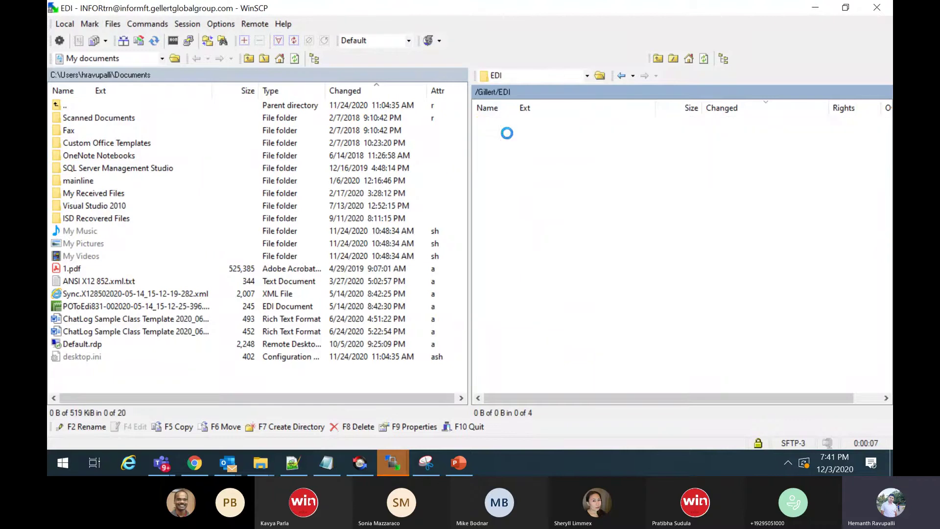
Copy EDIShipment2.edi from the local Gillert Samples folder to the remote /Gillert/EDI/READ directory
mouse_move(260, 463)
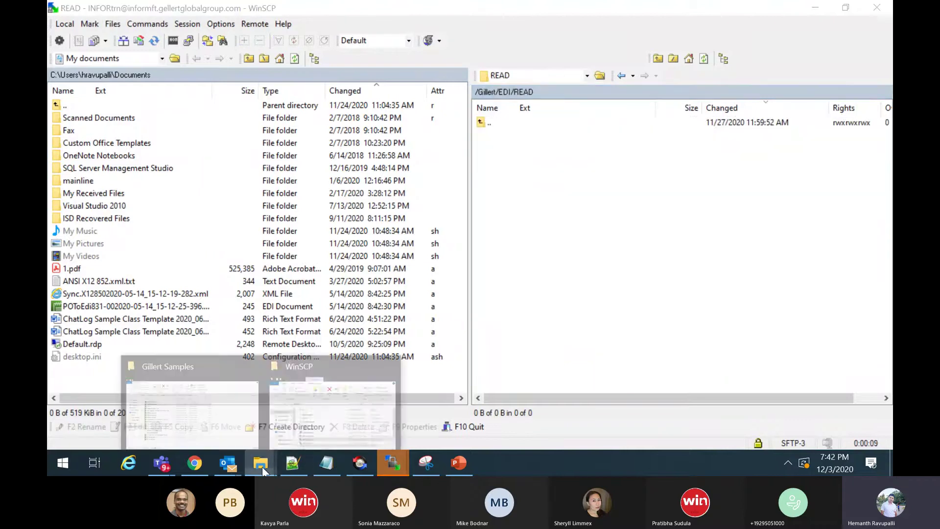
click(221, 432)
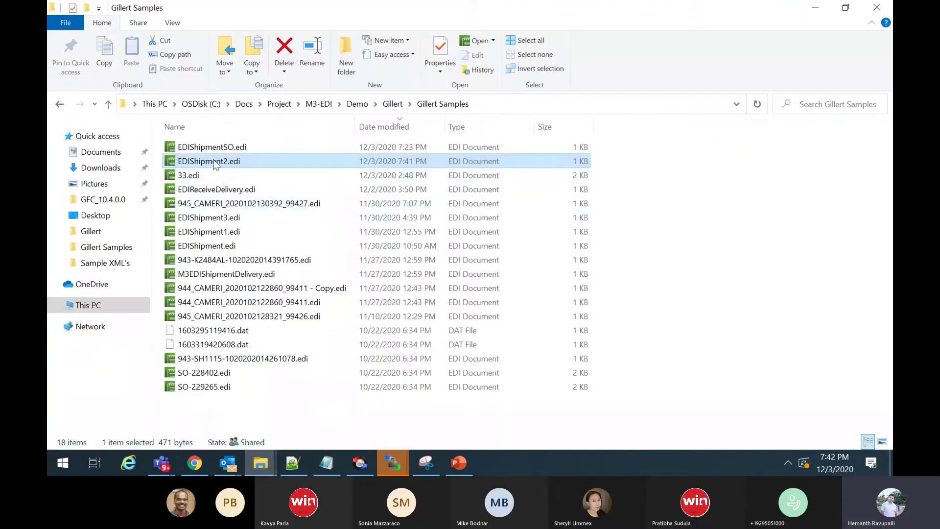
right_click(216, 165)
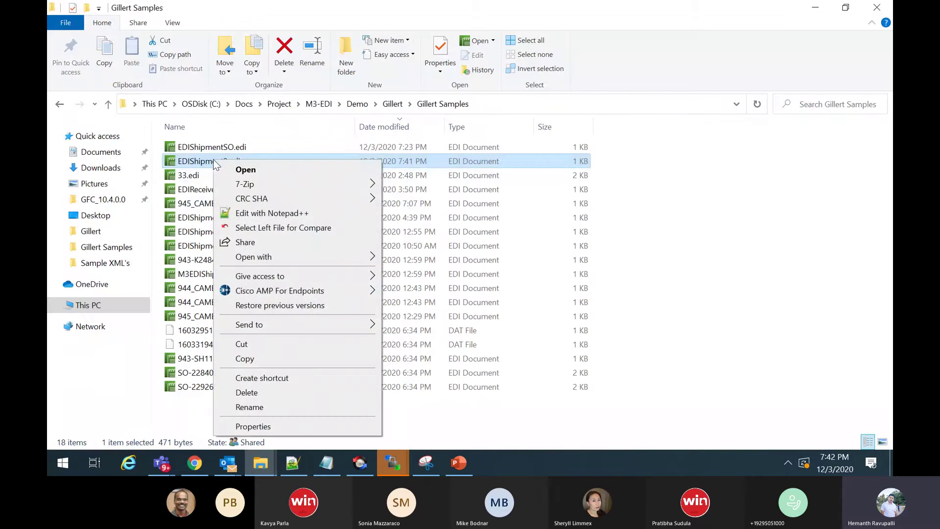
click(261, 354)
click(816, 7)
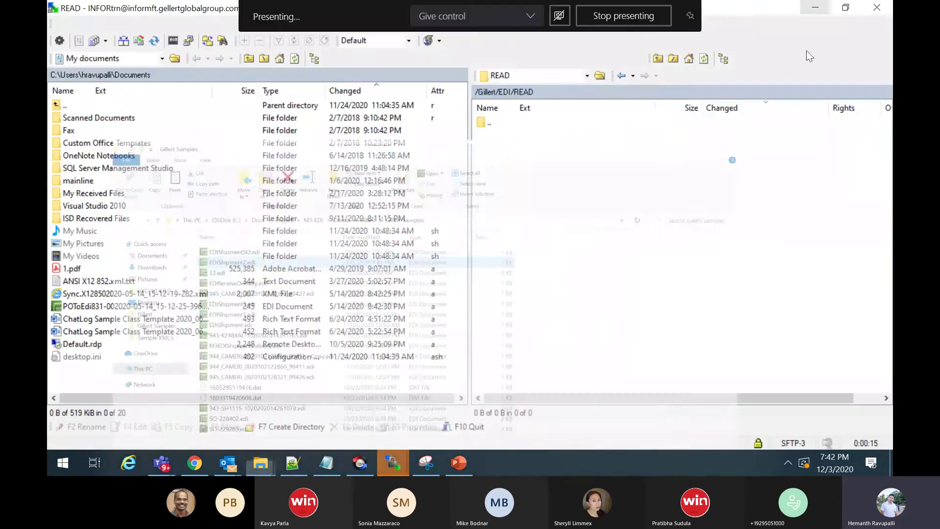
key(ctrl+v)
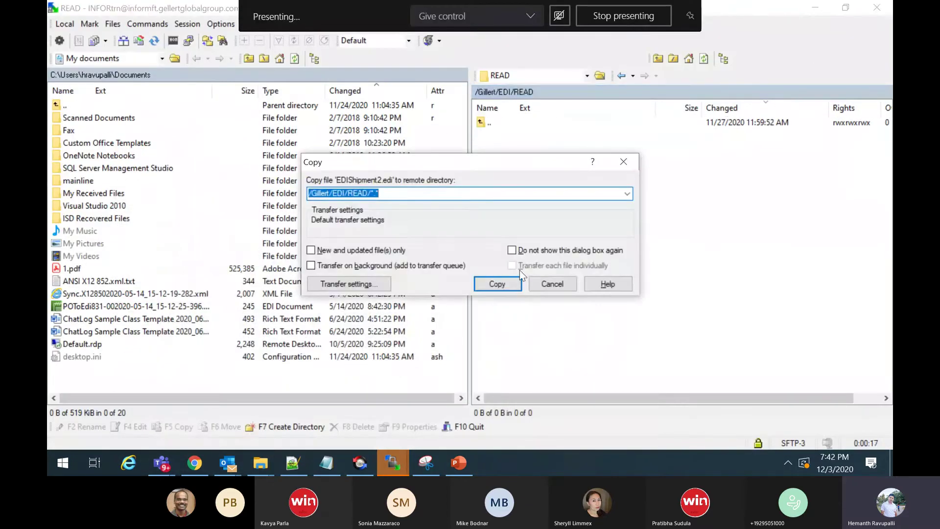
click(501, 277)
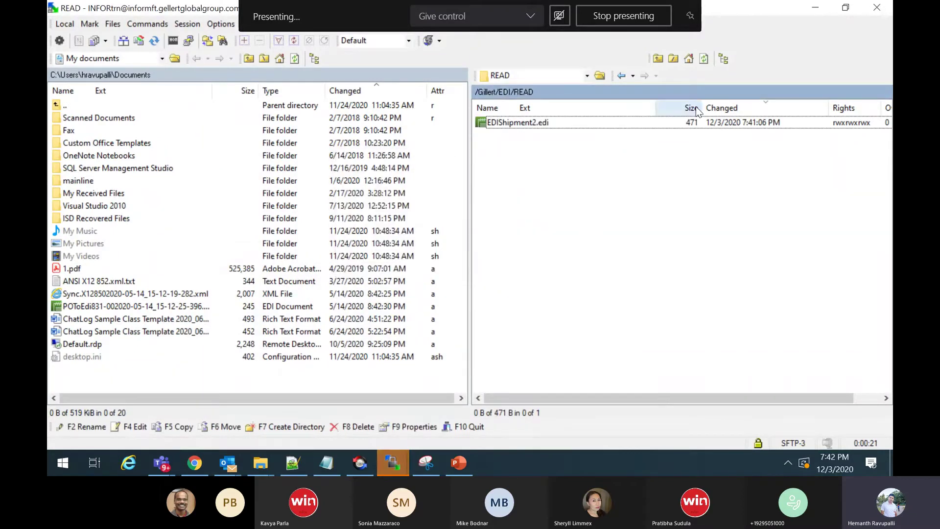
Refresh the remote READ directory, then switch to Infor M3 and view the message status list in Enterprise Collaborator Administration
click(705, 59)
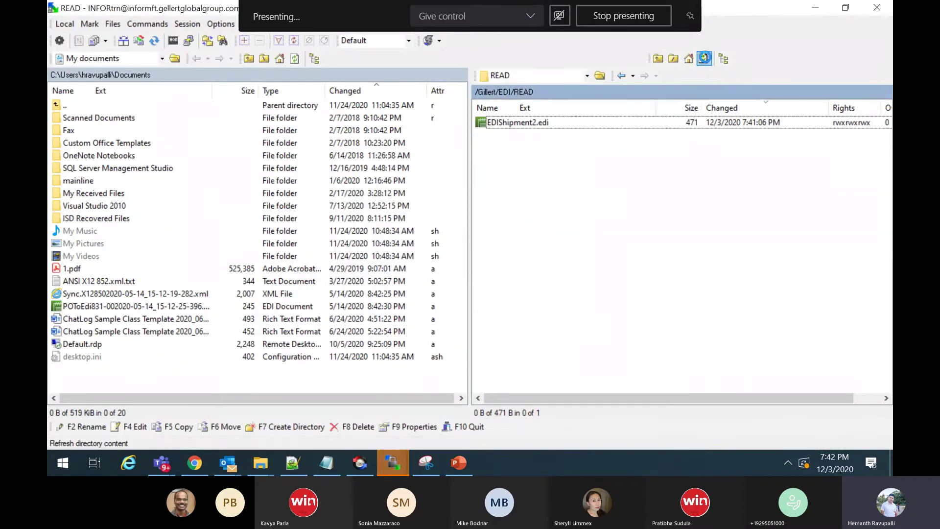
click(705, 58)
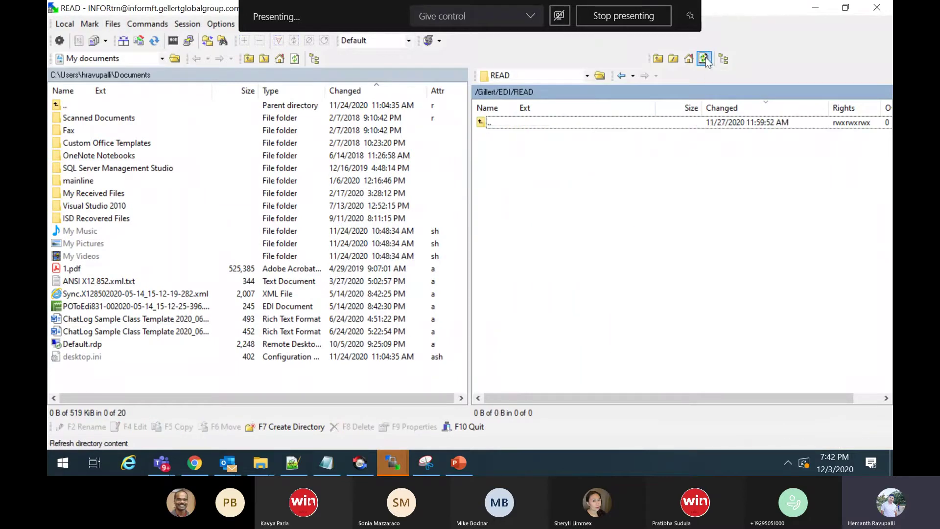
click(194, 463)
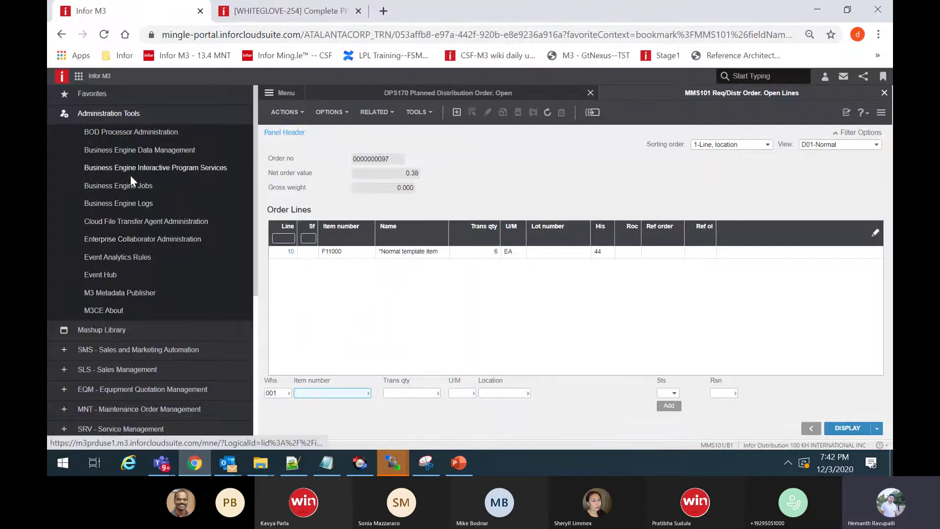
click(131, 240)
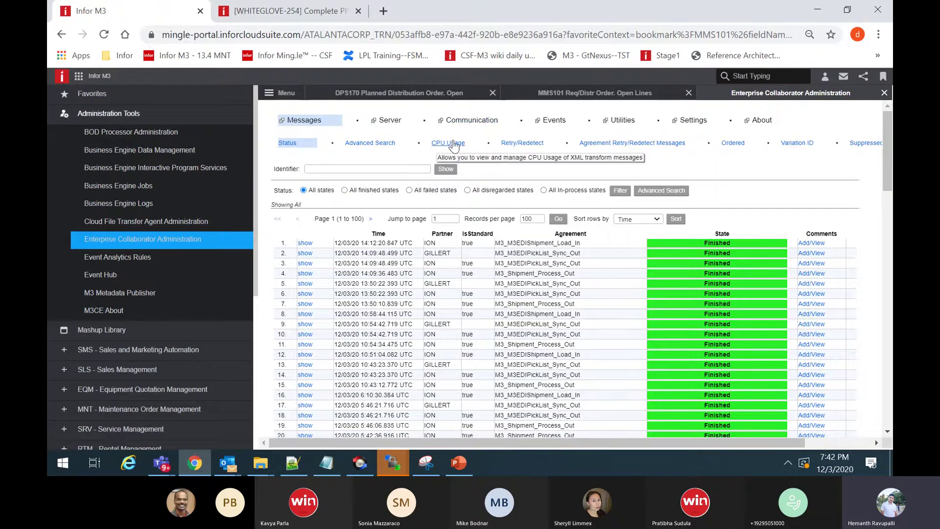
click(307, 119)
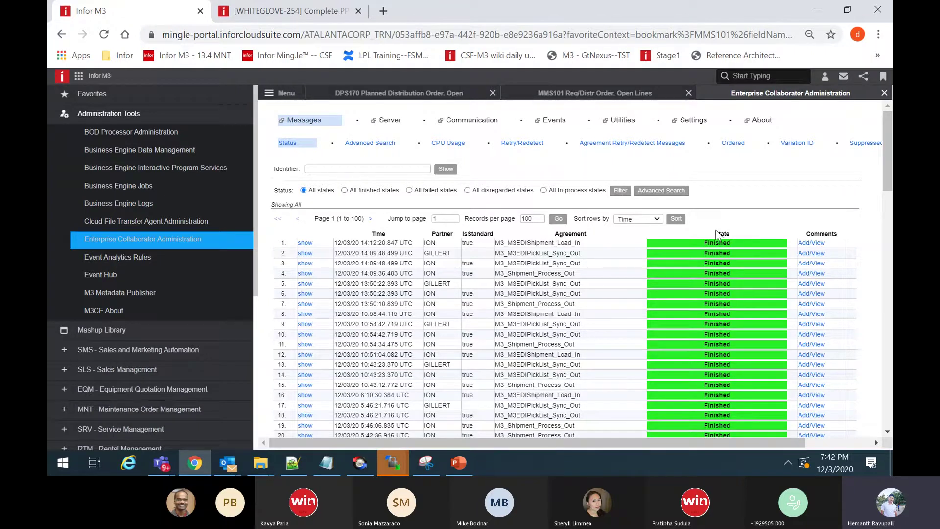
Close the distribution order, Enterprise Collaborator Administration and DPS170 planned distribution order programs
click(576, 96)
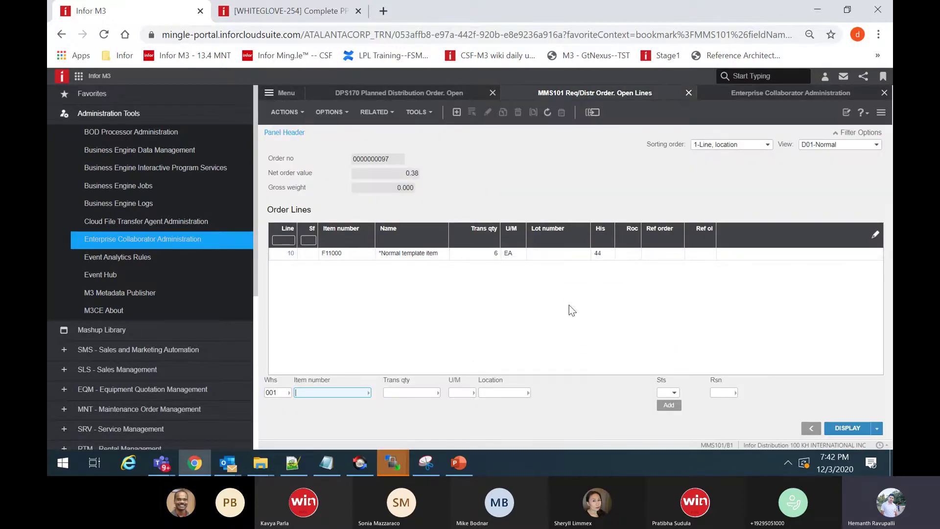
key(F3)
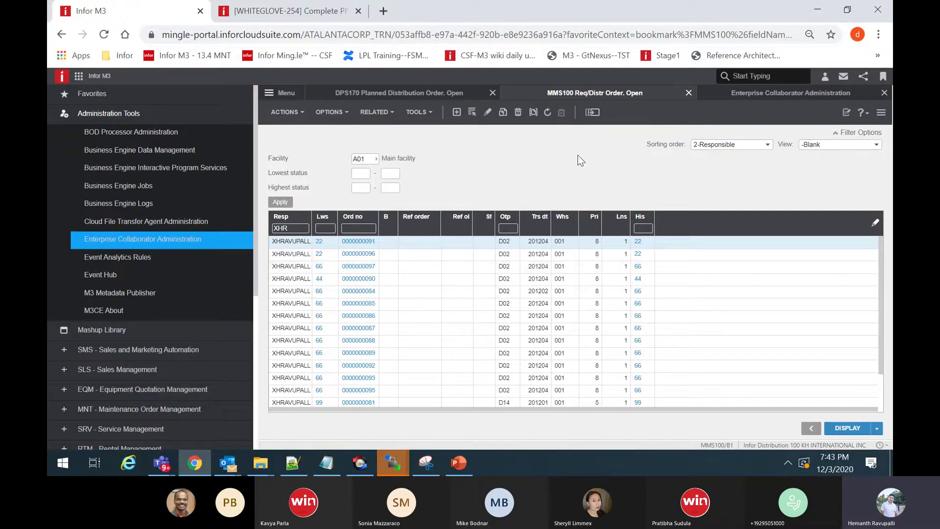
key(F3)
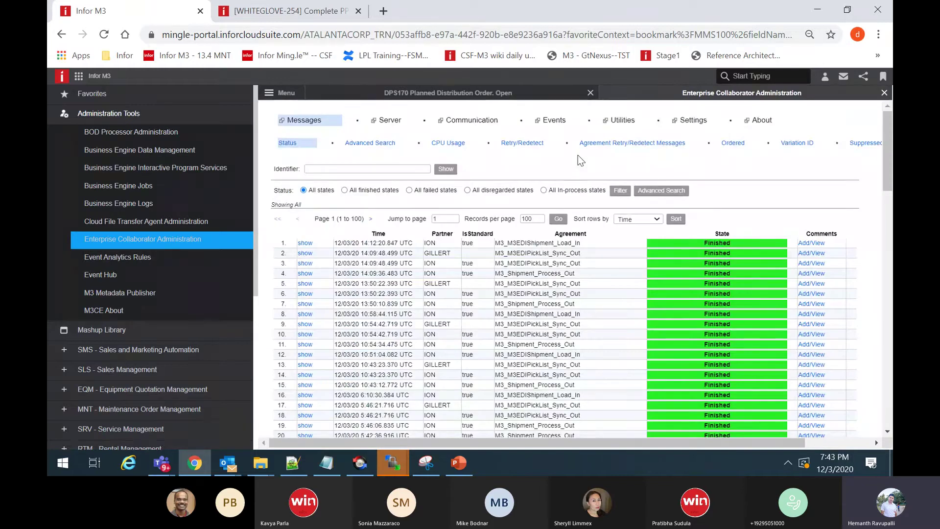
click(885, 93)
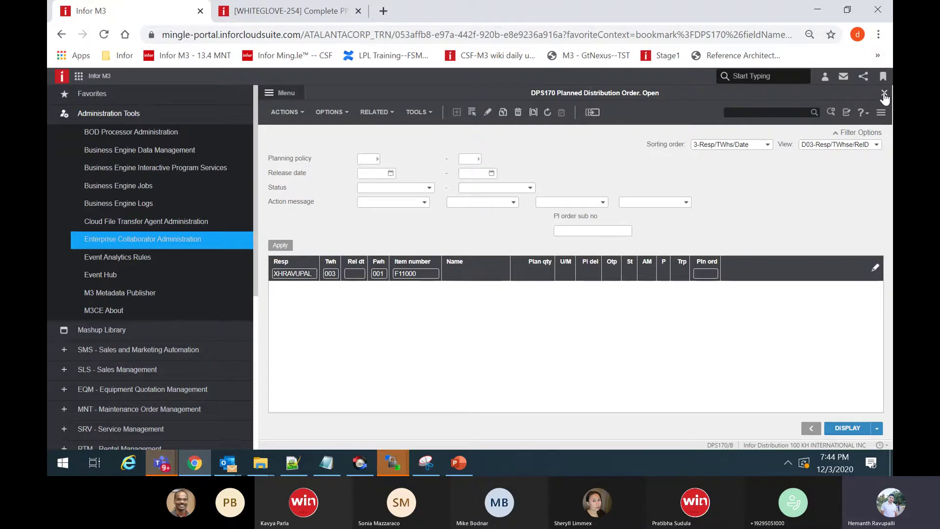
click(884, 94)
Start OIS100 and create a customer order header for GILLERT with CO type D01 and requested delivery date 201204
key(ctrl+r)
text(dis100)
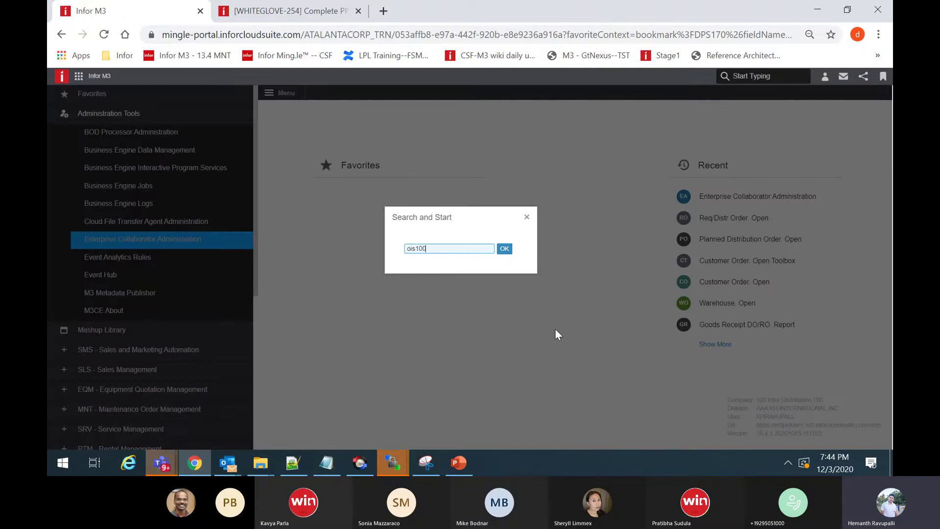
key(Return)
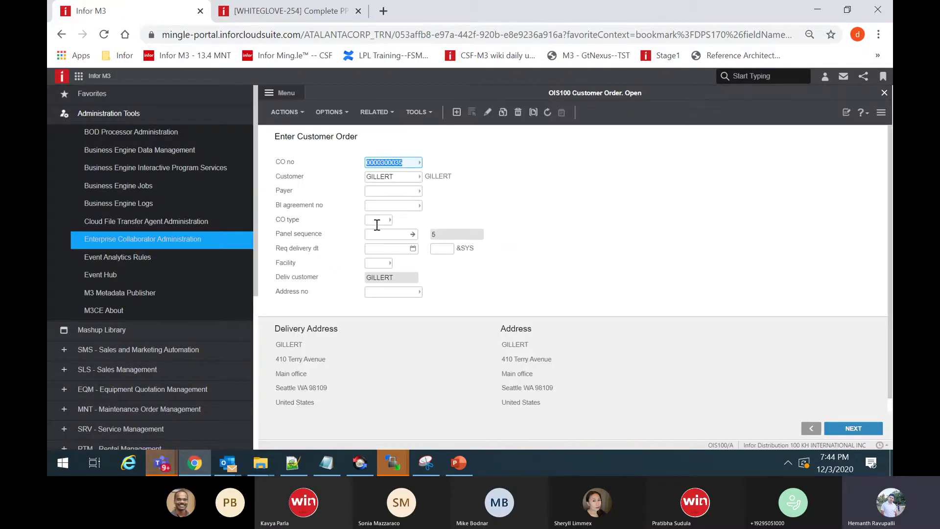
click(379, 221)
text(D02)
key(Return)
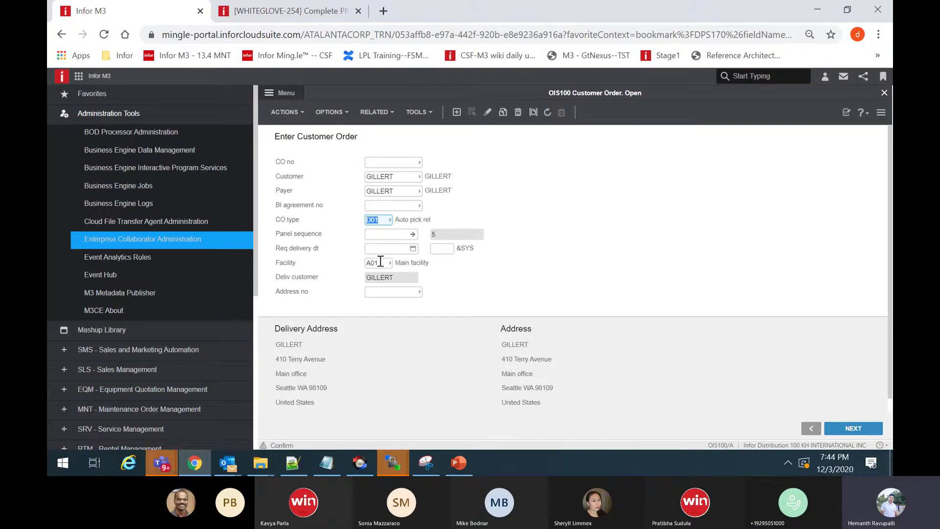
click(412, 248)
click(497, 289)
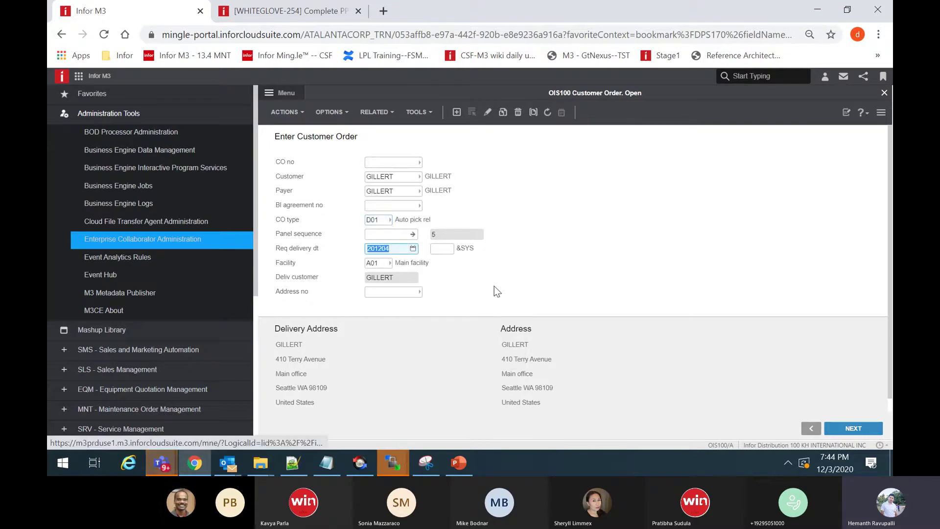
key(Return)
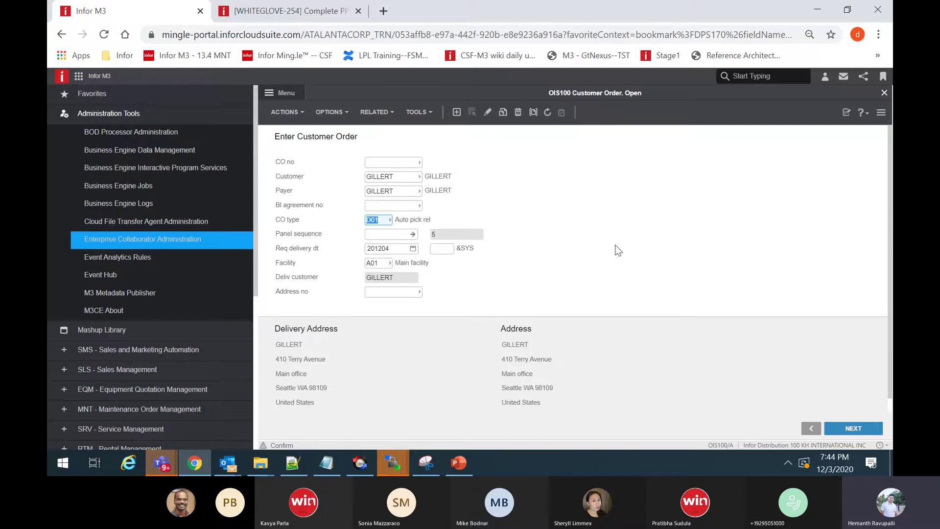
key(Return)
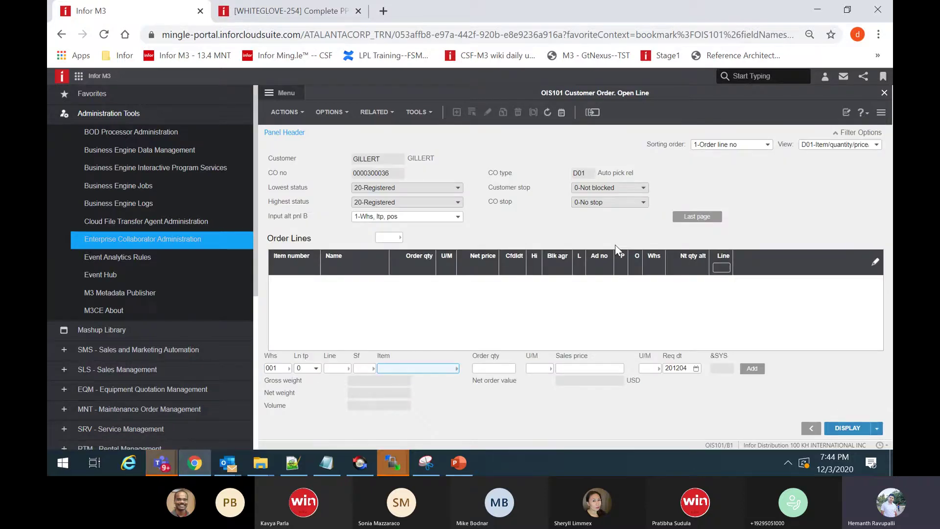
Add an order line for item F11000 with order quantity 10 and sales price 15
text(F1)
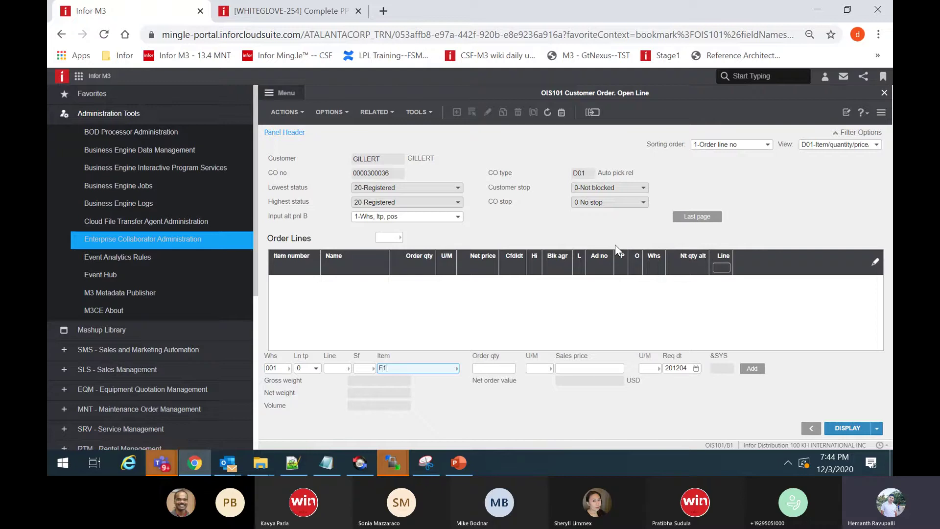
text(1000)
key(Tab)
text(10)
key(Tab)
key(Tab)
text(15)
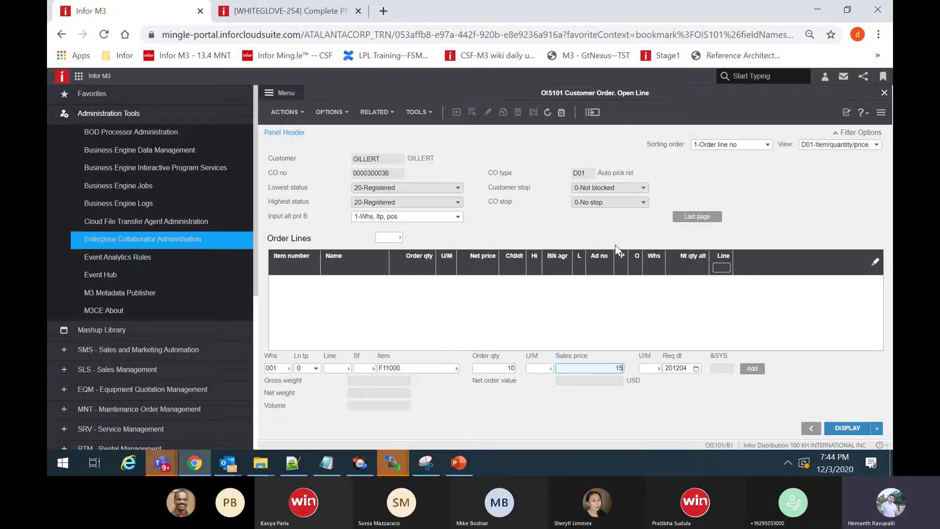
key(Return)
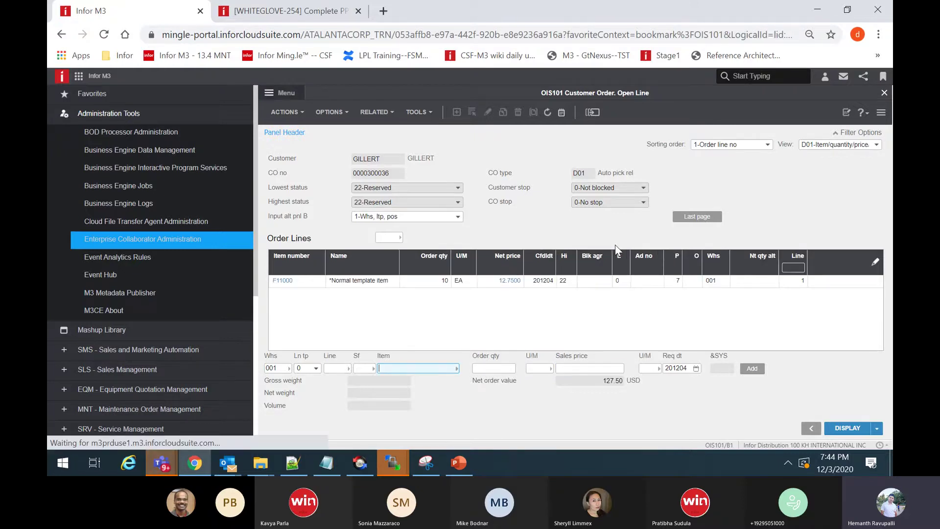
Allocate 10 of the F11000 order line from location YB0101 and return to the customer order entry panel
click(554, 281)
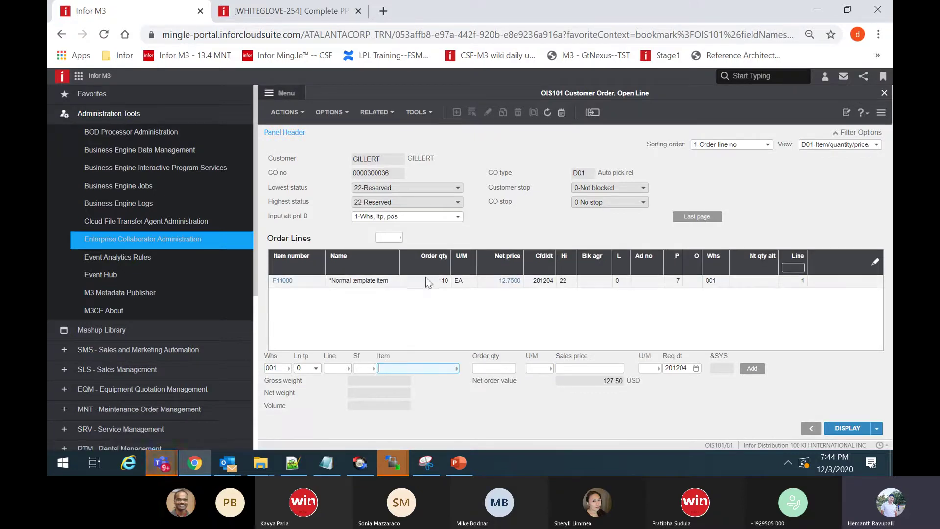
right_click(425, 279)
mouse_move(441, 288)
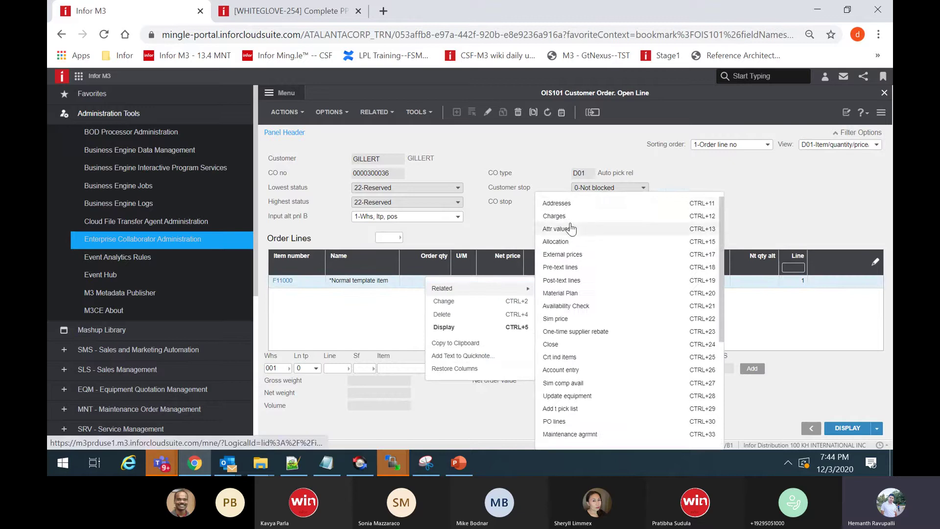
click(559, 242)
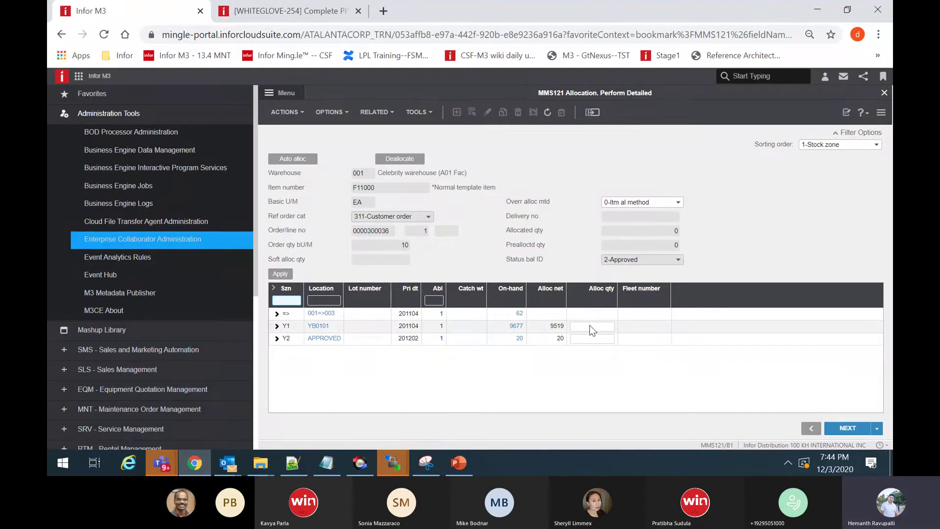
click(590, 327)
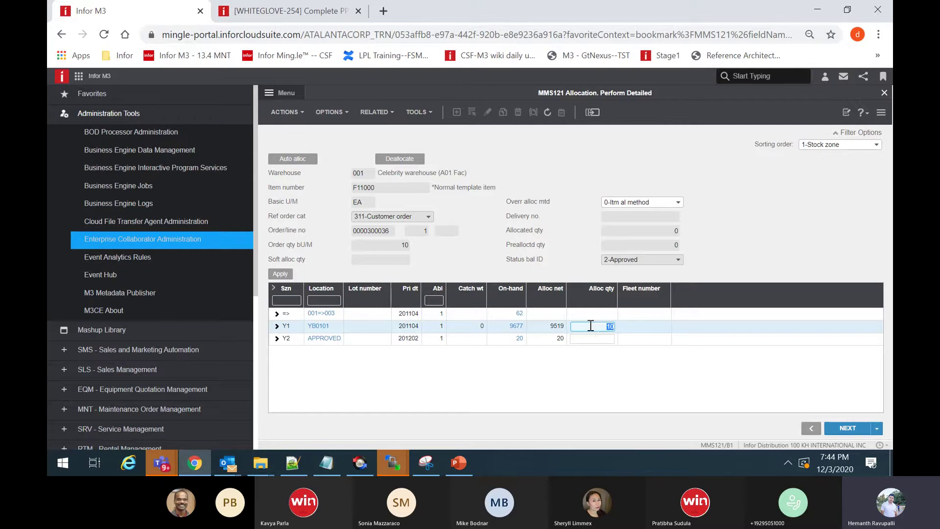
key(Return)
key(Return)
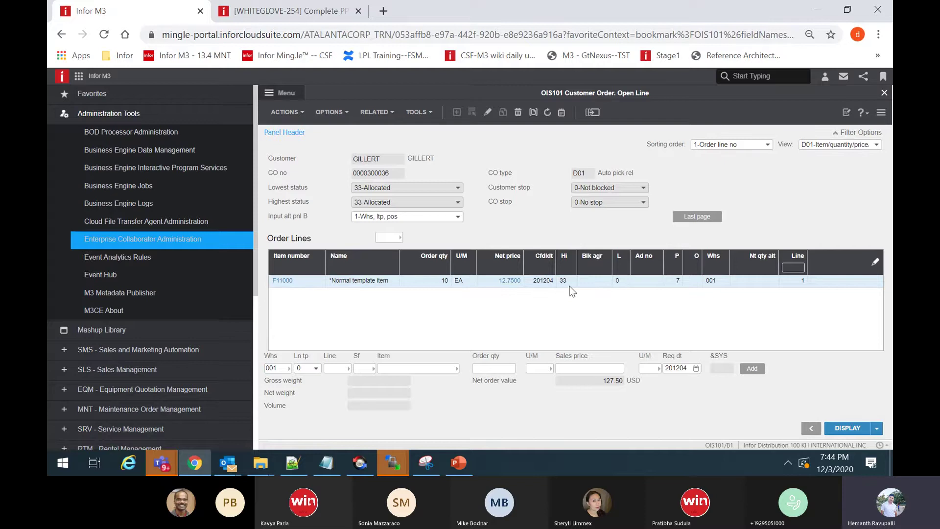
key(F12)
click(627, 219)
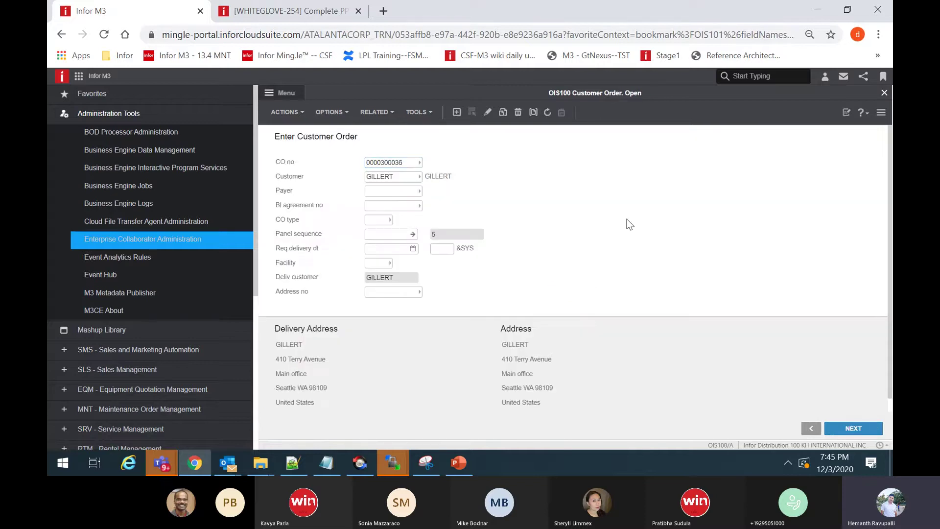
Start OIS300 and list the customer orders with sorting order 1-C.Order No
key(ctrl+r)
text(ois300)
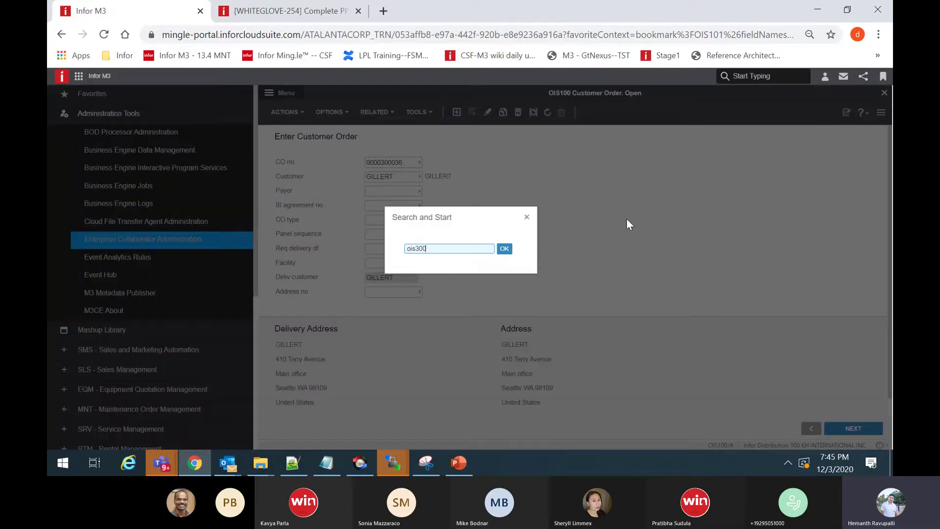
key(Return)
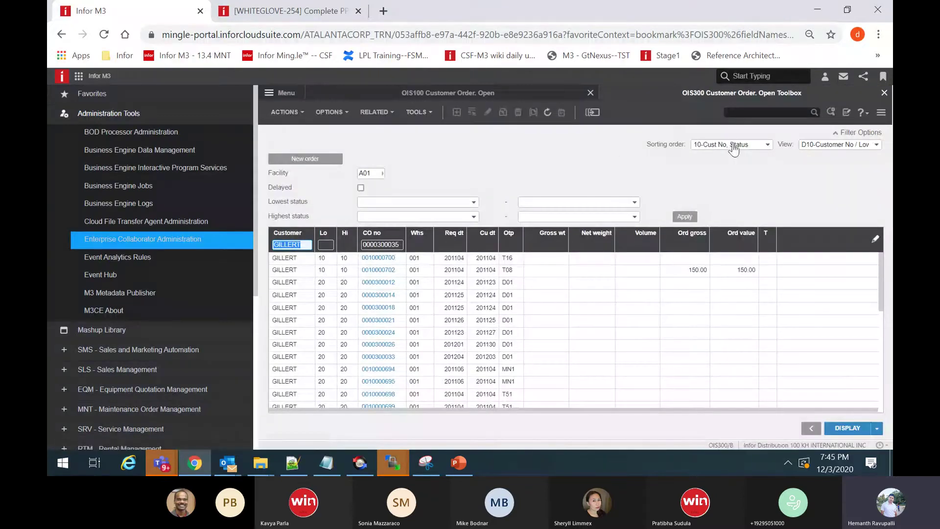
click(734, 150)
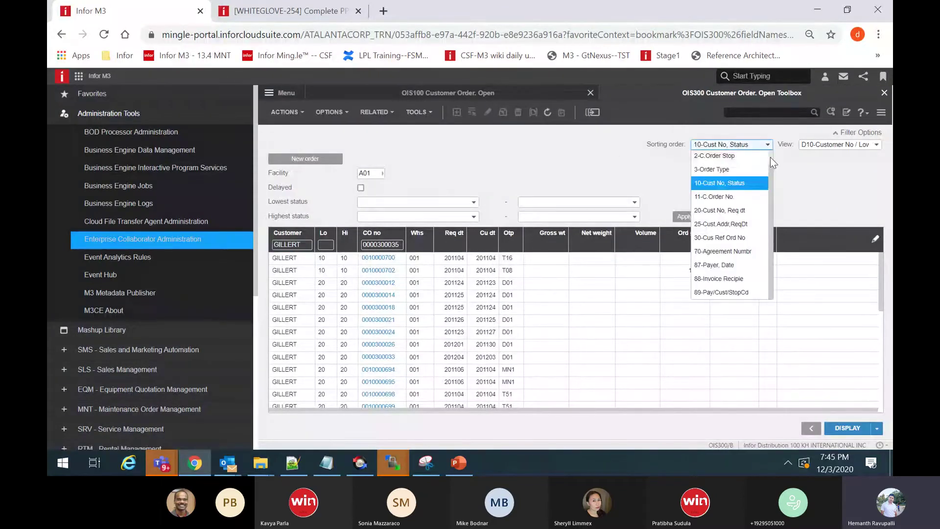
scroll(771, 157, up, 1)
click(735, 156)
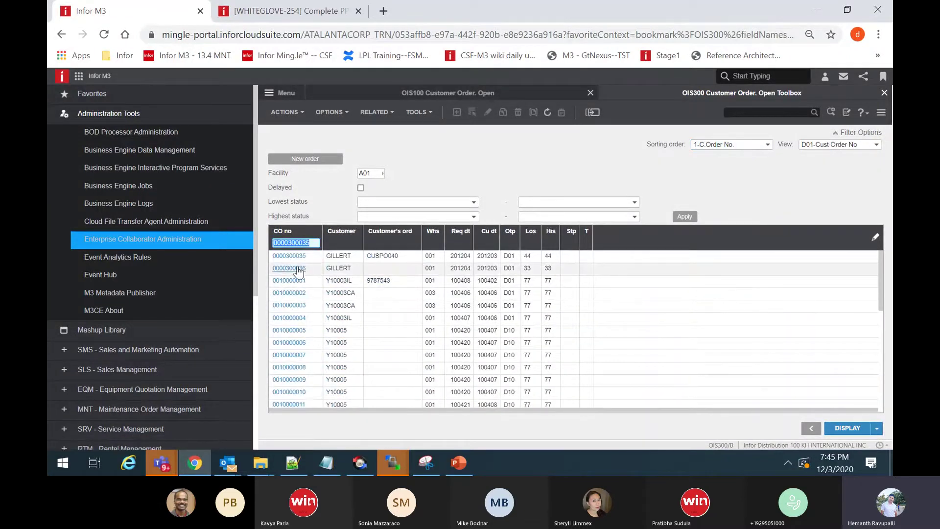
Open the Delivery Toolbox for the newly created GILLERT customer order with status 33
right_click(299, 269)
mouse_move(314, 279)
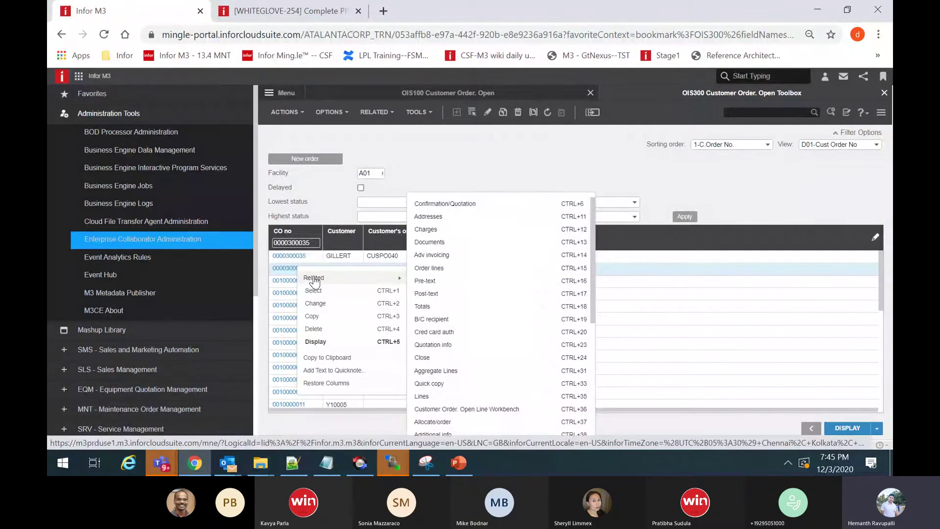
drag(593, 292, 583, 376)
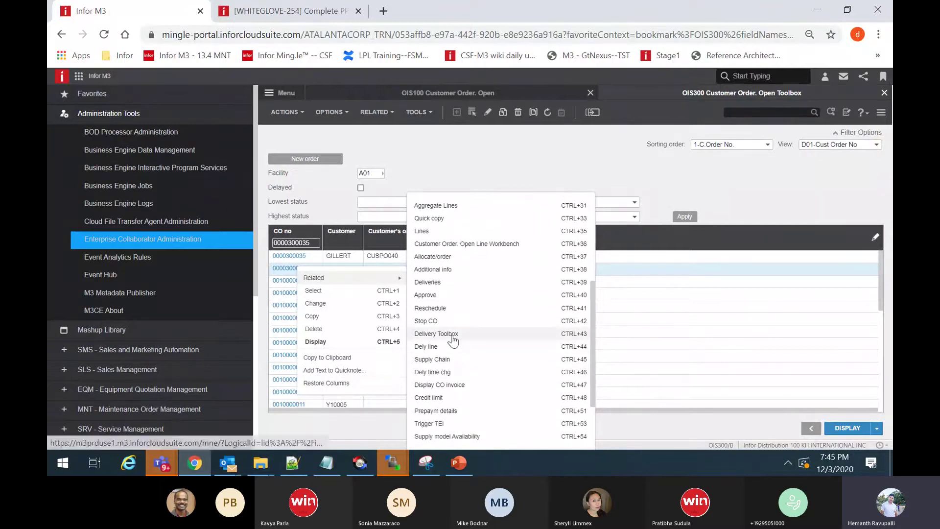
click(452, 334)
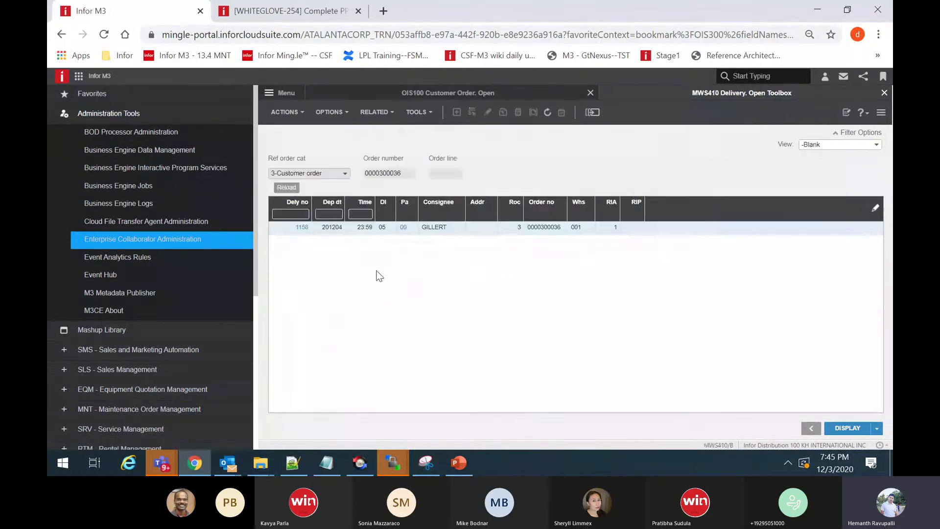
Release the order's delivery for picking and refresh the delivery list
right_click(355, 229)
mouse_move(372, 239)
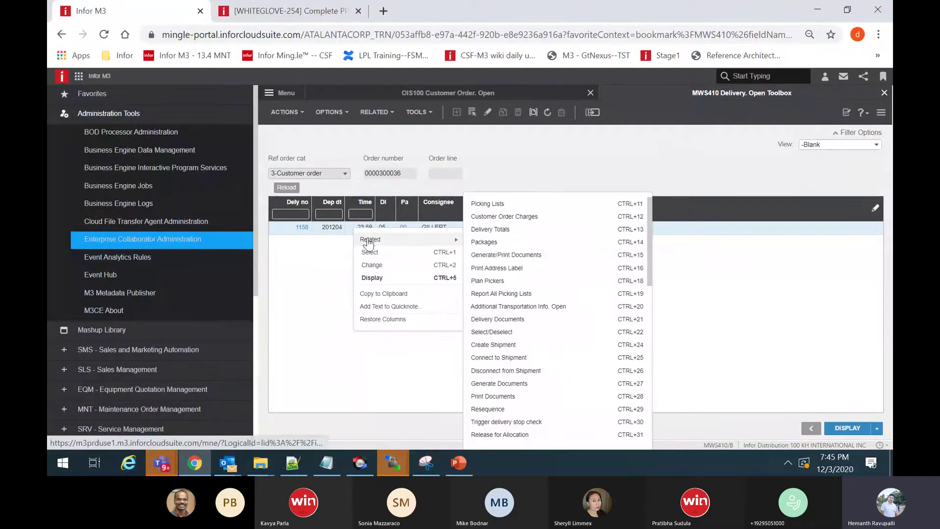
scroll(648, 294, down, 2)
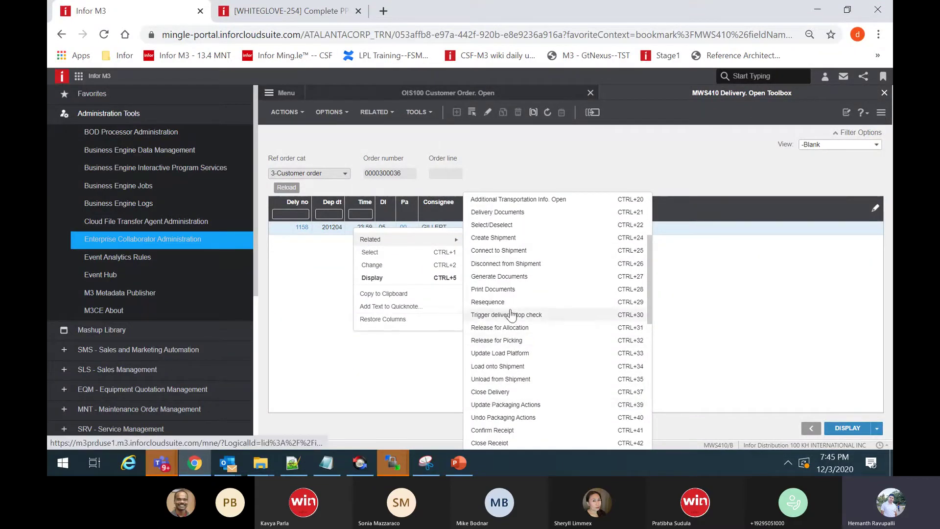
click(510, 336)
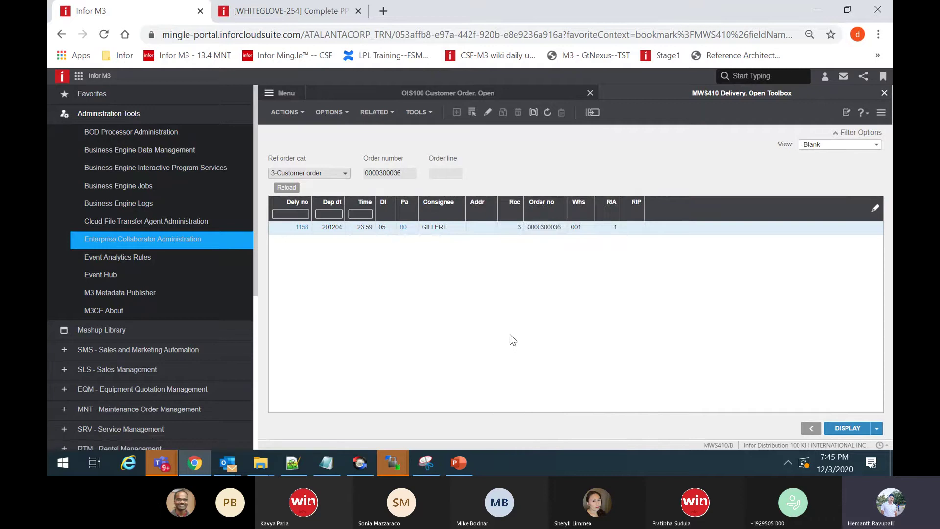
click(546, 116)
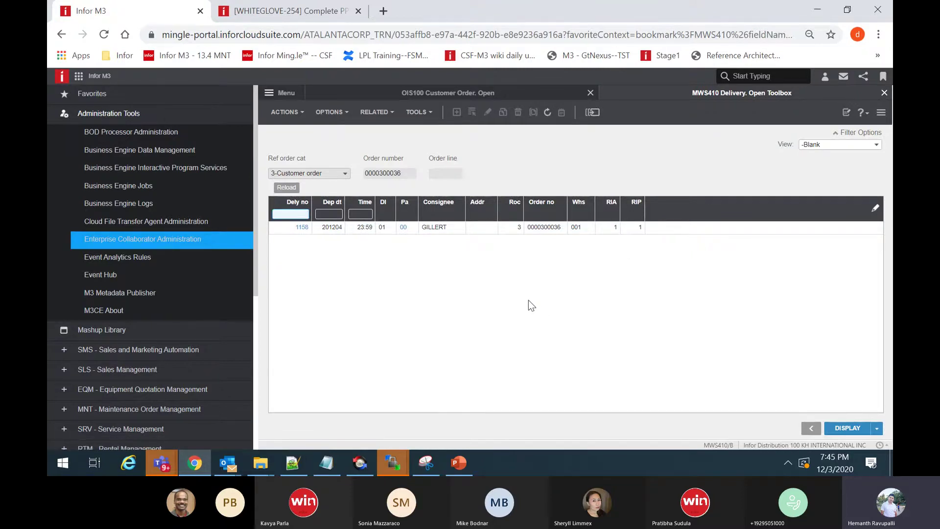
Return to the customer order list, and open EDIShipmentSO.edi from the Gillert Samples folder in Notepad++
key(F3)
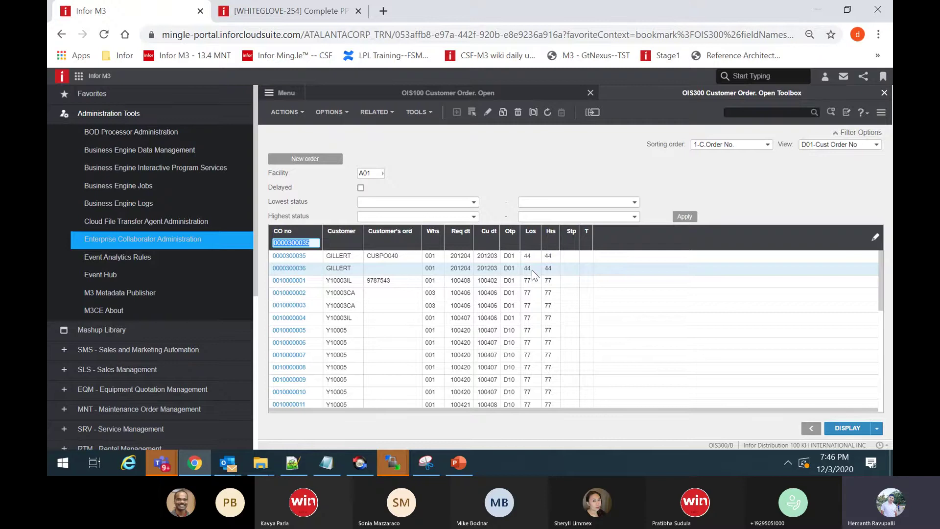
click(260, 463)
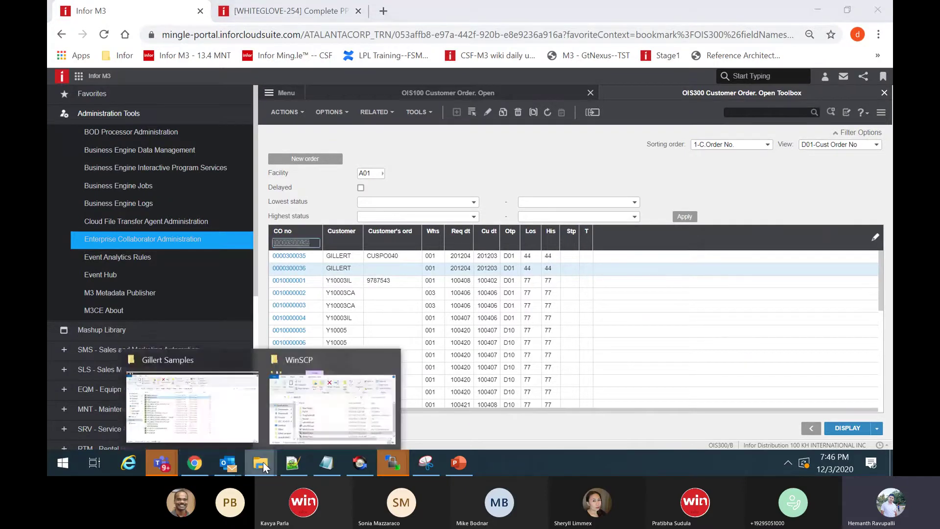
click(222, 413)
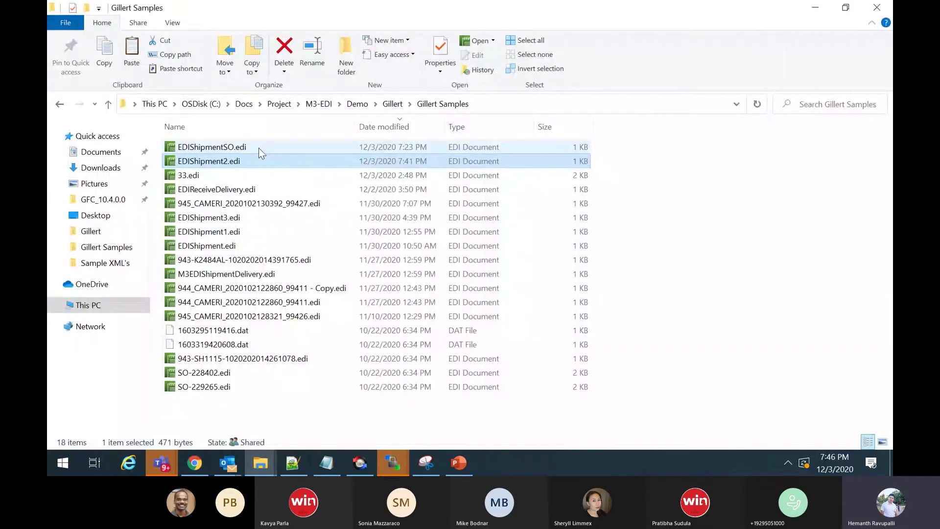
click(258, 148)
right_click(259, 148)
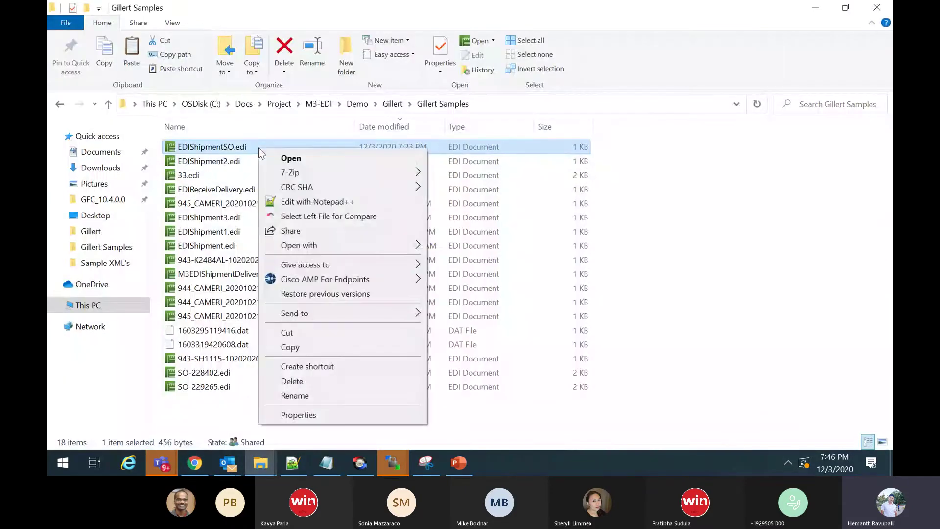
click(299, 201)
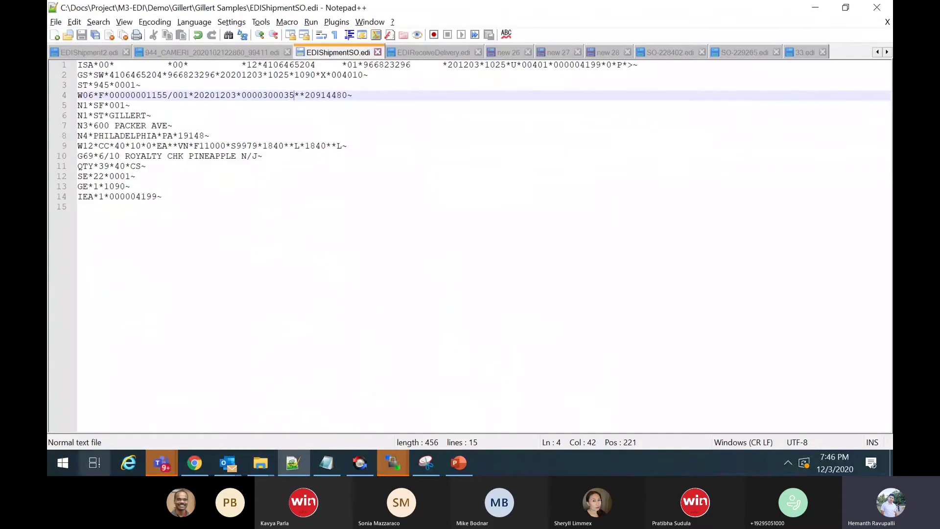
Replace the order number in the W06 segment with the number of the newly released GILLERT order
click(191, 466)
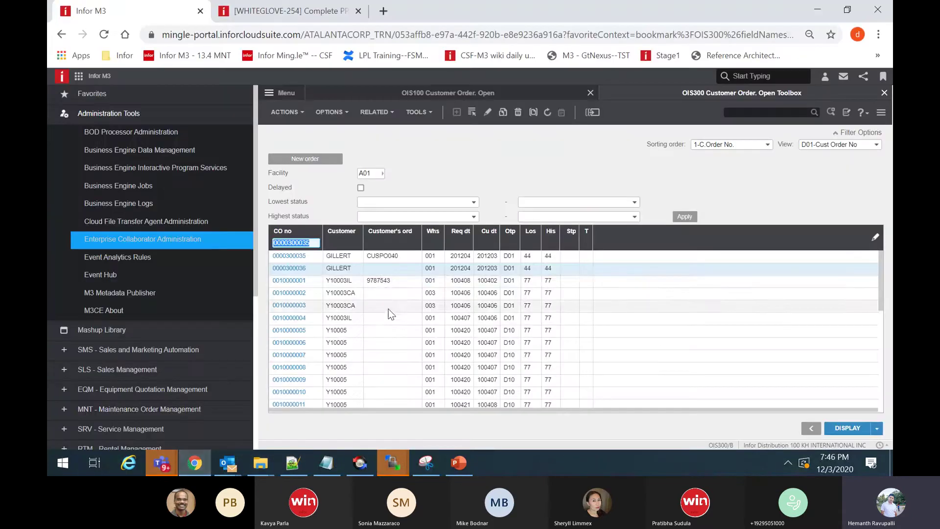
key(alt+Tab)
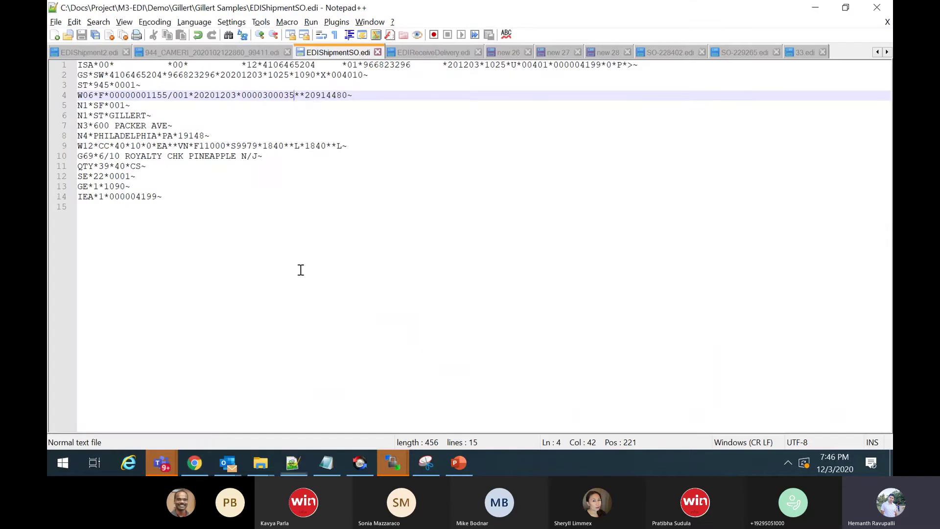
key(BackSpace)
text(6)
Switch to Infor M3 and open the Delivery Toolbox for the newly released GILLERT order in the order list
key(alt+Tab)
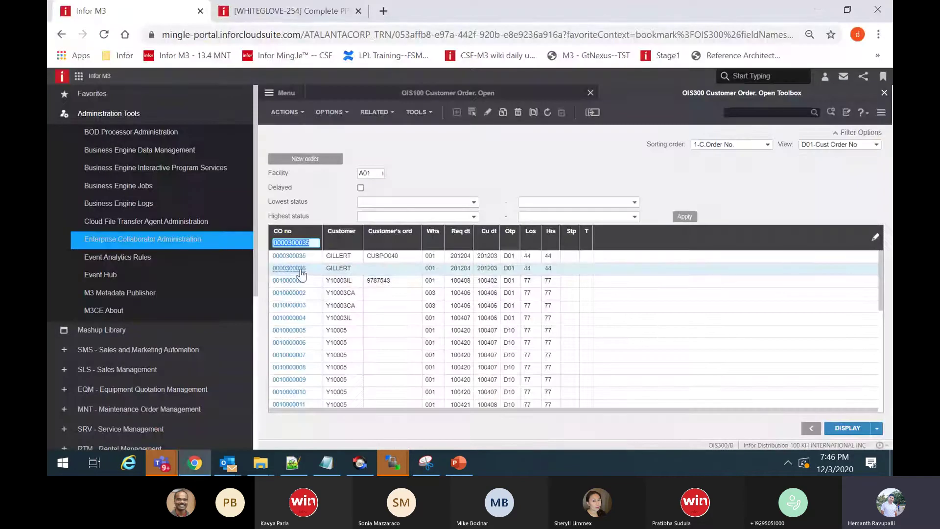
right_click(301, 274)
mouse_move(313, 280)
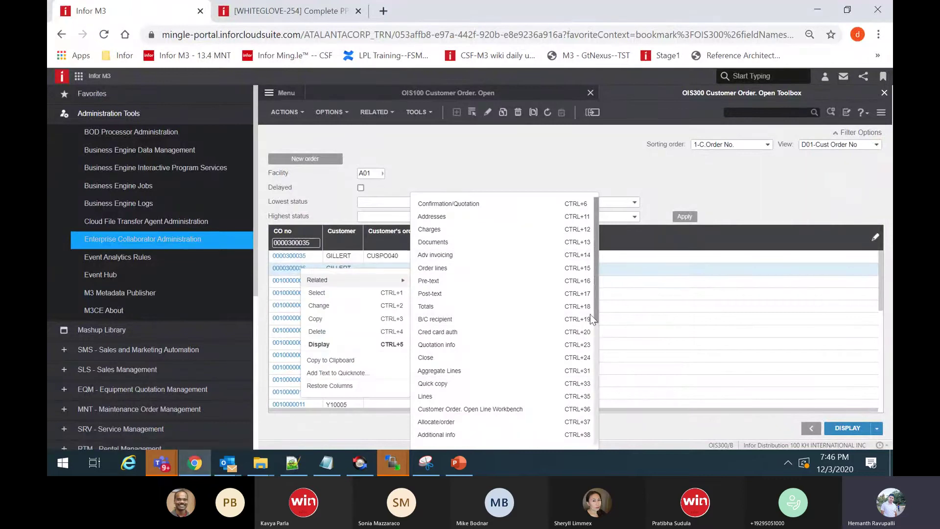
scroll(563, 319, down, 5)
click(480, 410)
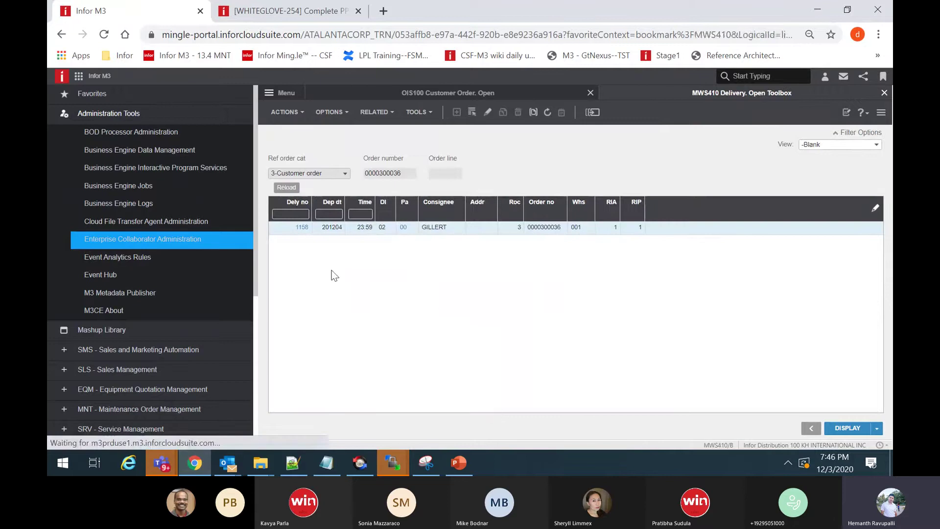
key(alt+Tab)
click(168, 94)
key(BackSpace)
text(8)
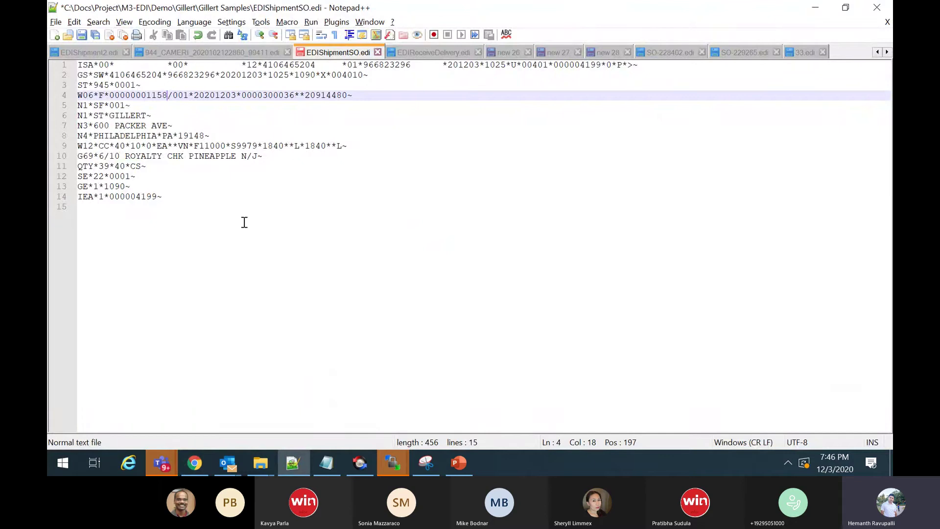
click(80, 34)
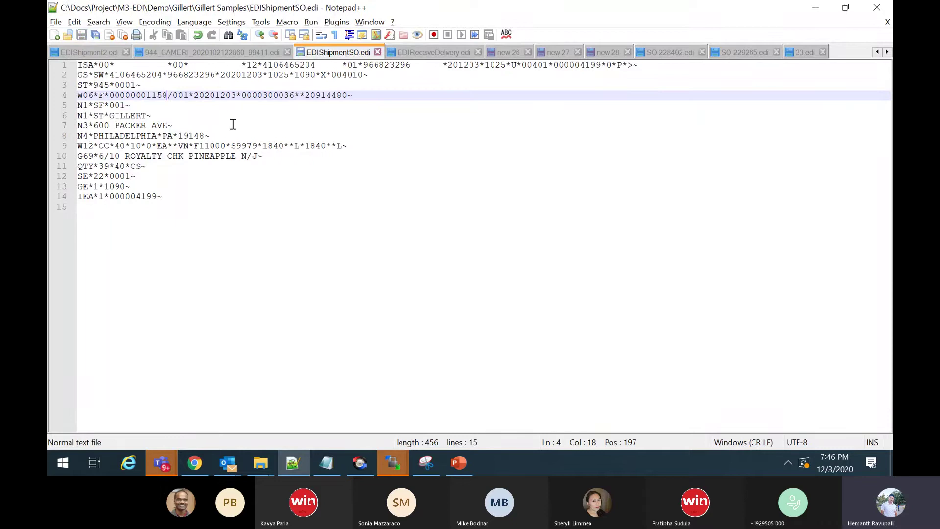
Copy EDIShipmentSO.edi from the Gillert Samples folder and upload it to /Gillert/EDI/READ in WinSCP
key(alt+Tab)
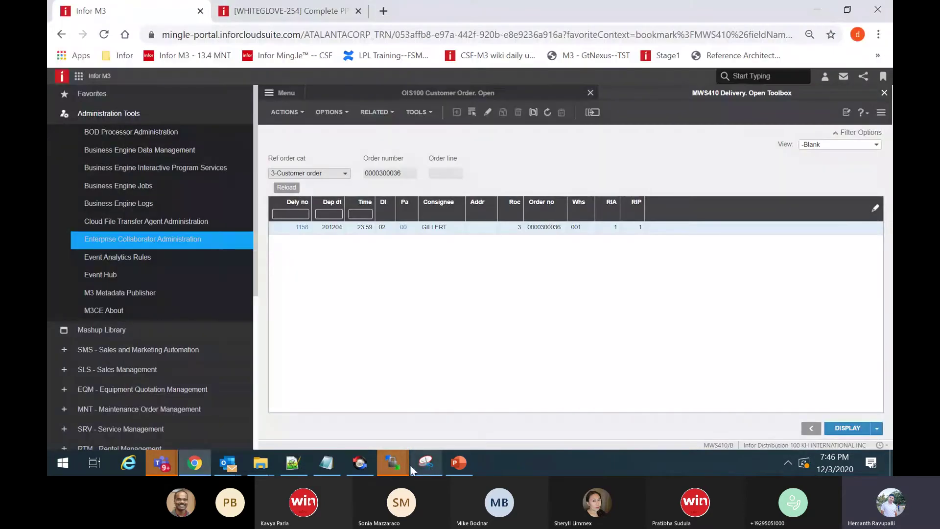
mouse_move(400, 465)
click(519, 400)
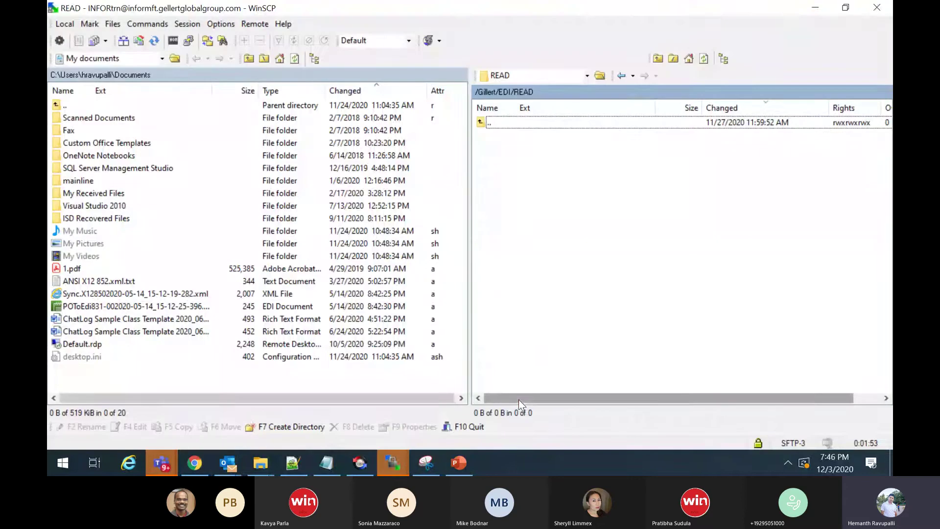
click(268, 463)
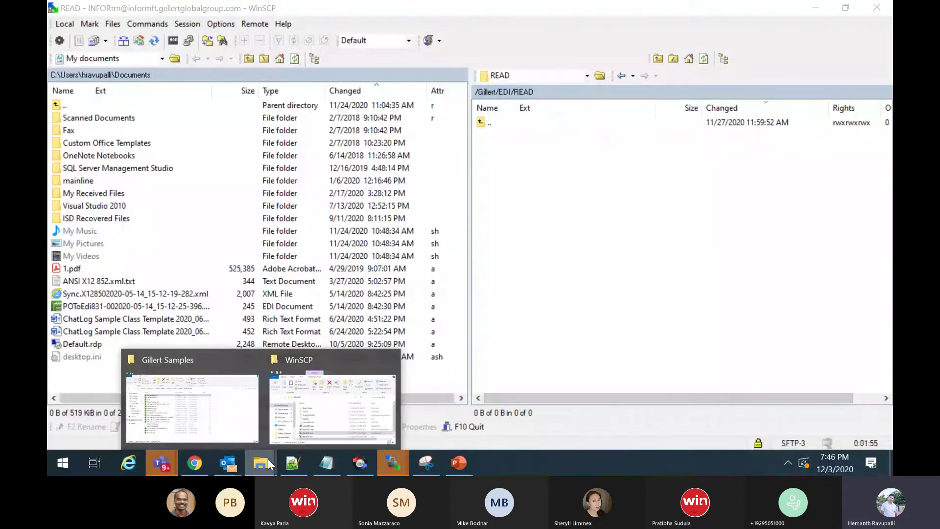
click(216, 413)
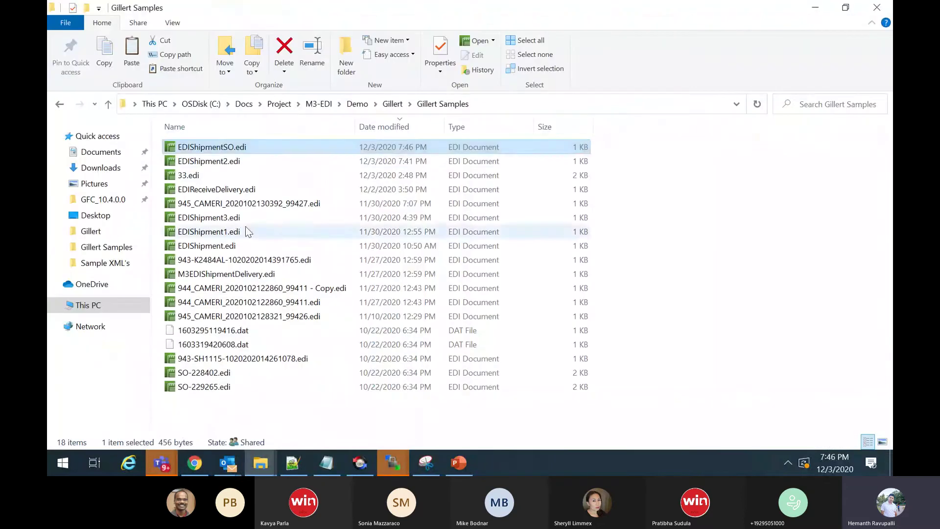
right_click(216, 148)
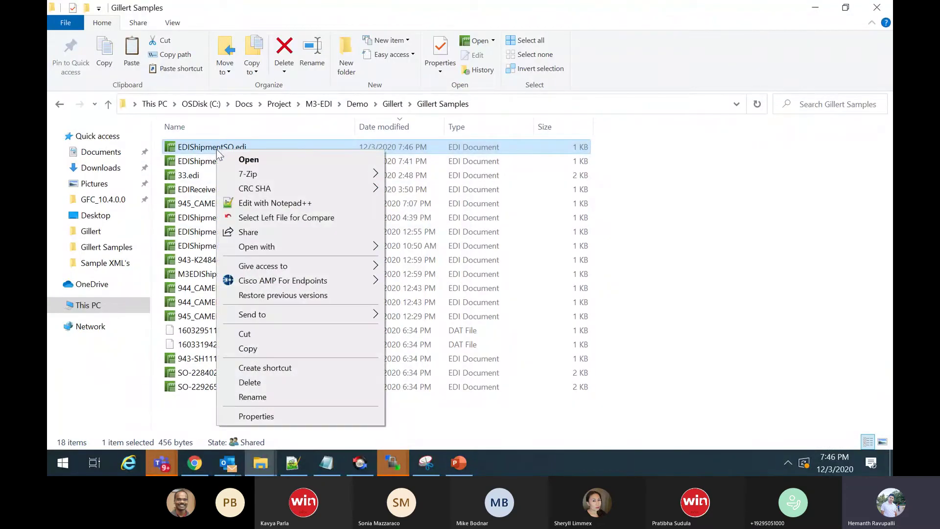
click(257, 349)
key(alt+Tab)
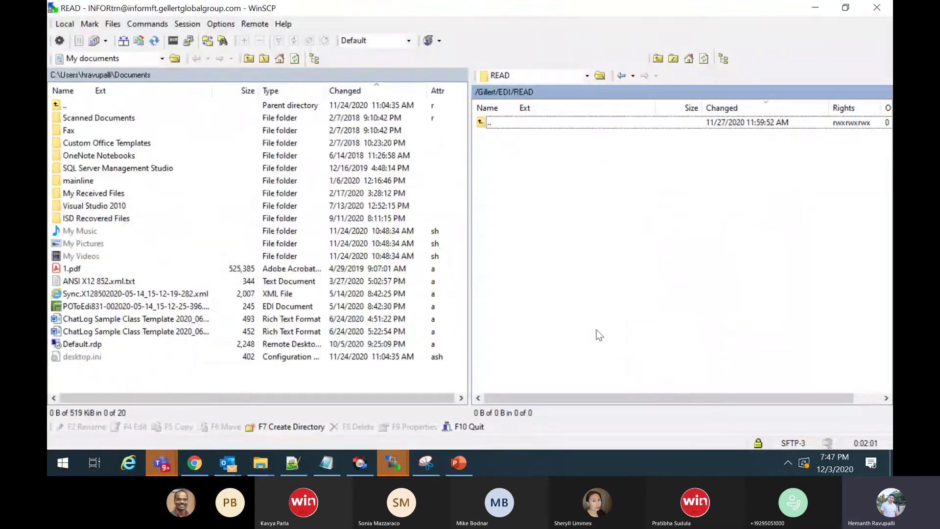
key(alt+Tab)
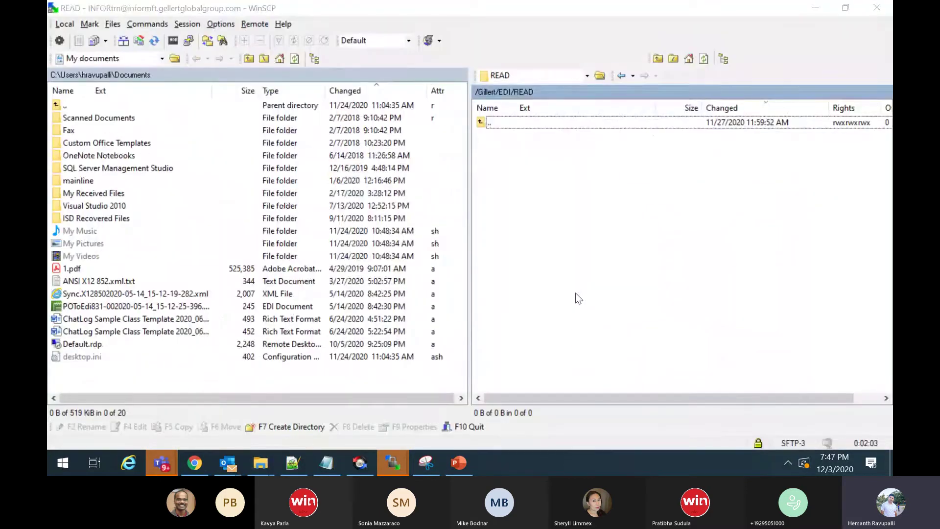
drag(577, 295, 575, 293)
click(507, 284)
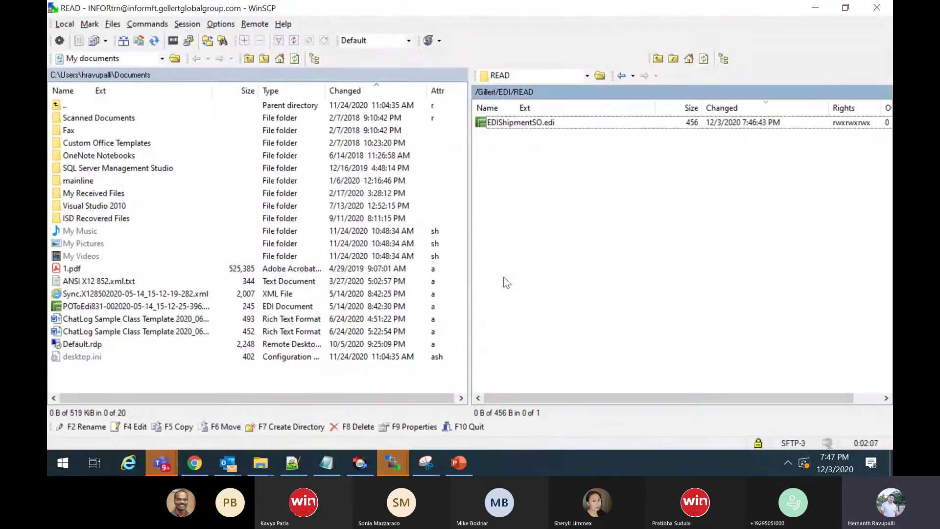
Refresh the remote READ folder to check whether the uploaded file has been picked up
click(705, 59)
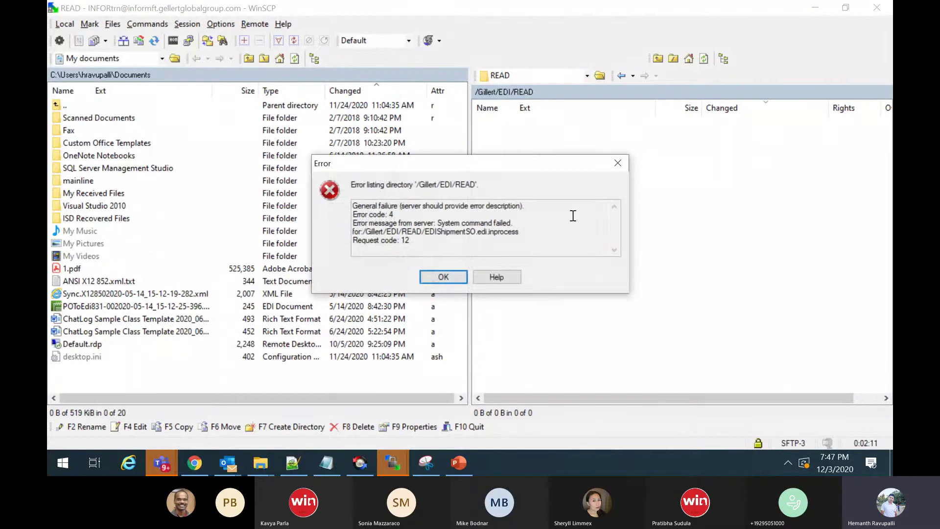
click(433, 277)
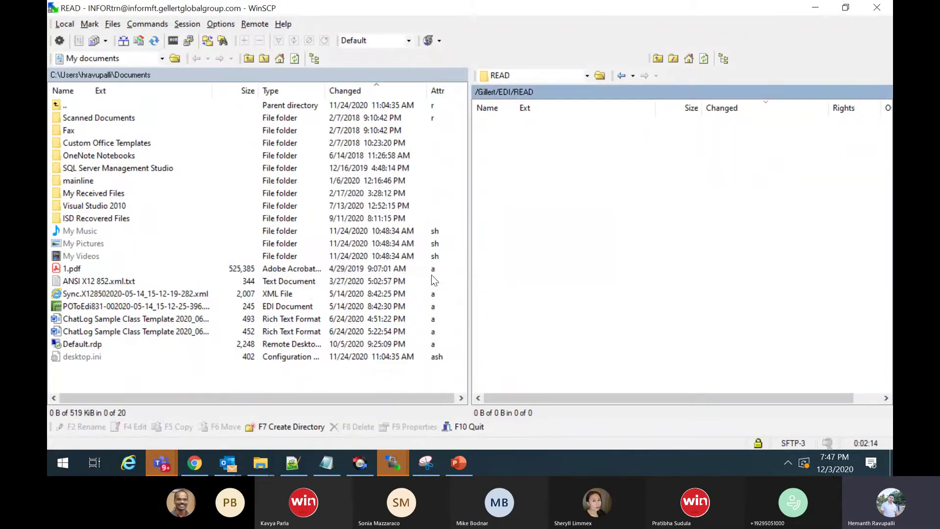
click(705, 59)
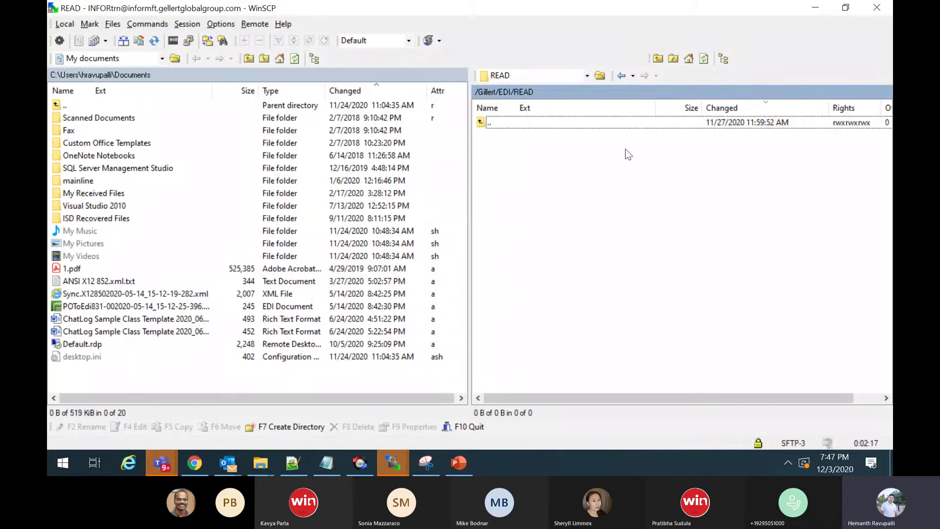
Switch to Infor M3 and view the message status list in Enterprise Collaborator Administration
mouse_move(190, 463)
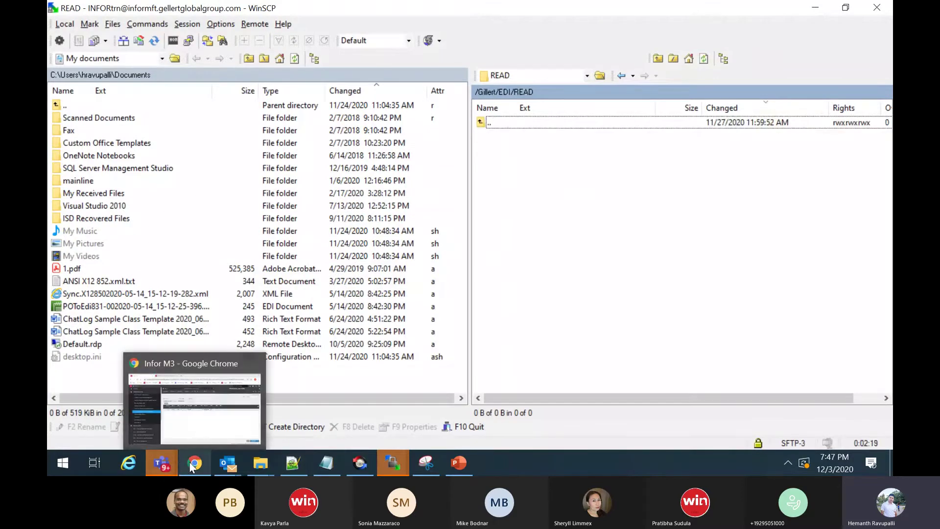
click(196, 463)
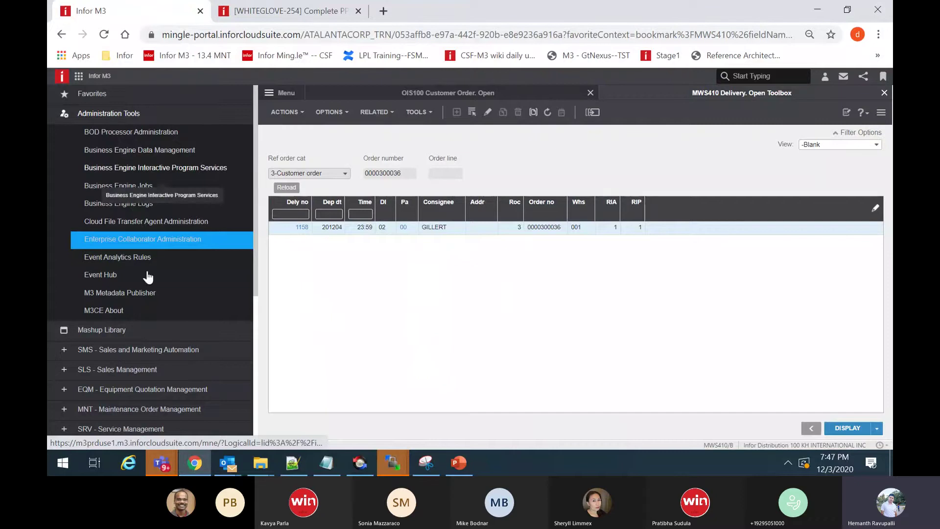
click(154, 238)
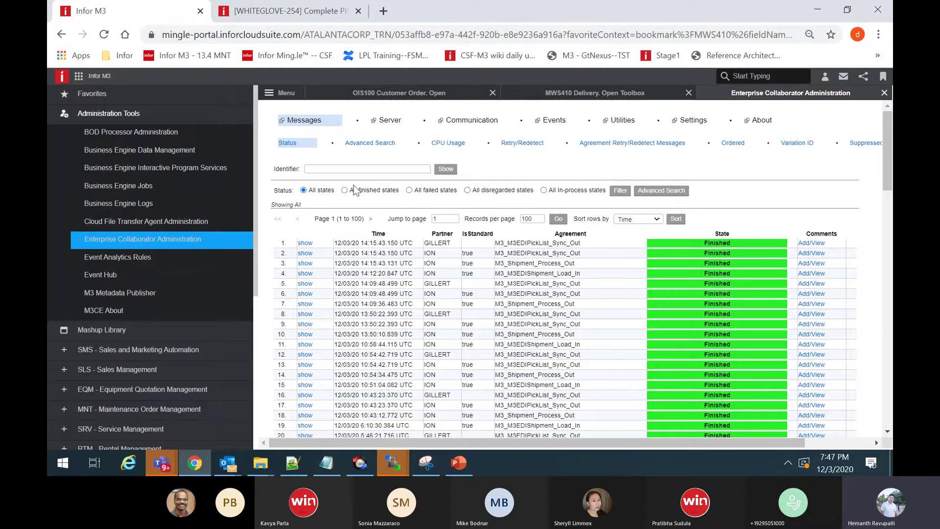
click(318, 120)
Upload EDIShipmentSO.edi from the Gillert Samples folder to the remote /Gillert/EDI/READ folder once more
mouse_move(261, 463)
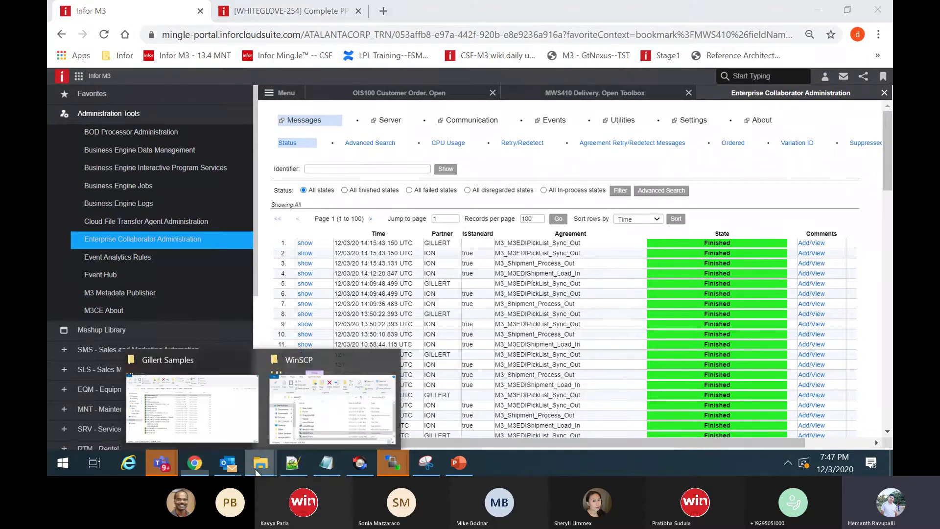
click(186, 406)
right_click(220, 147)
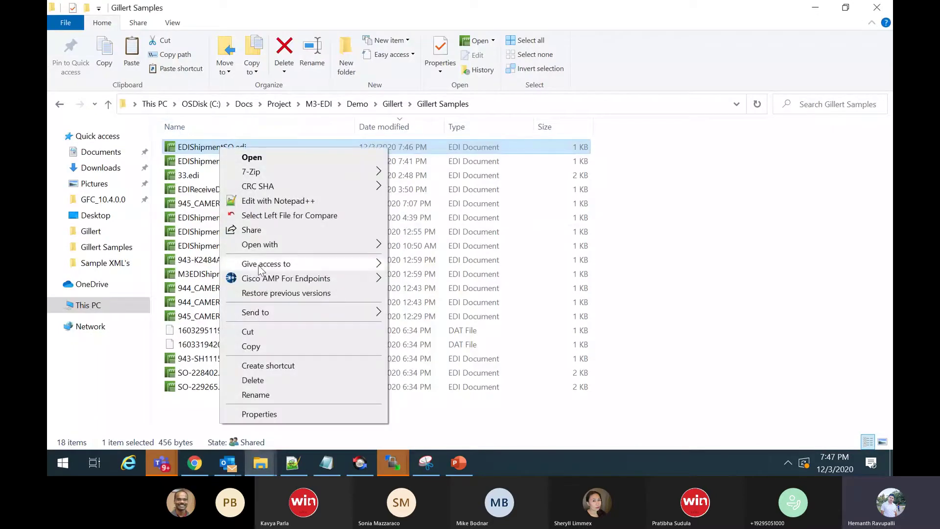
click(250, 346)
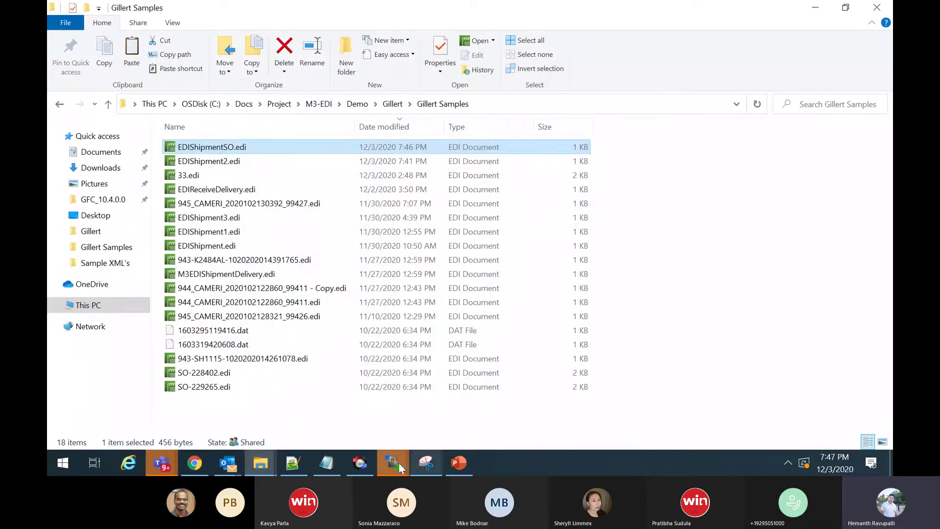
mouse_move(399, 462)
click(469, 410)
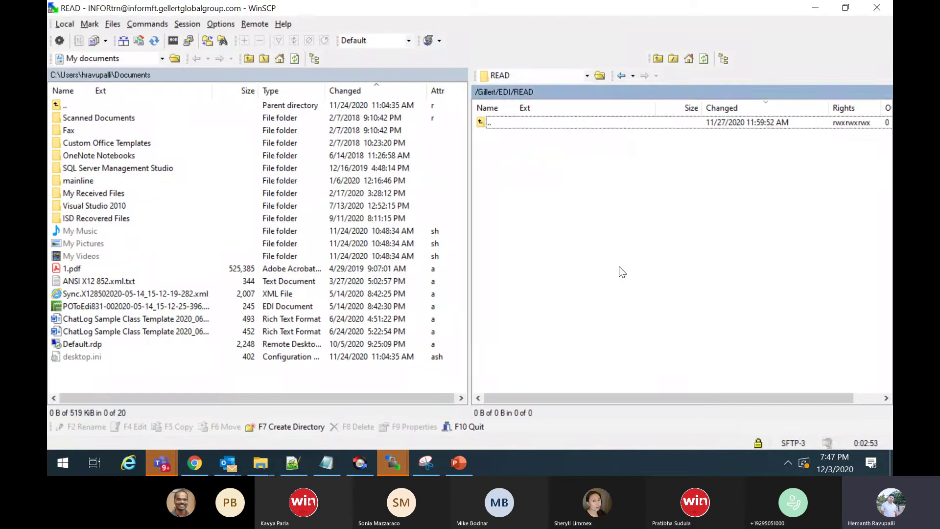
key(ctrl+v)
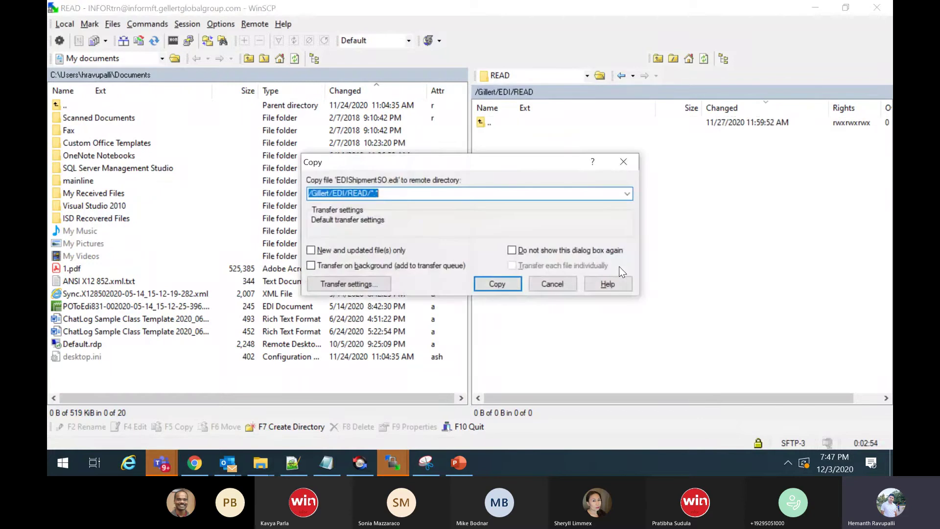
click(497, 284)
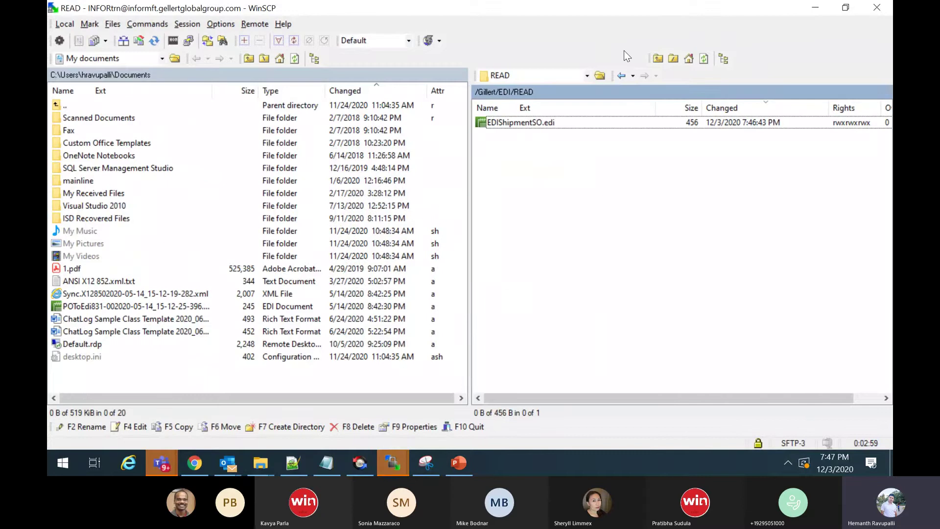
Refresh the remote READ folder and return to the Enterprise Collaborator message status list in Infor M3
click(703, 59)
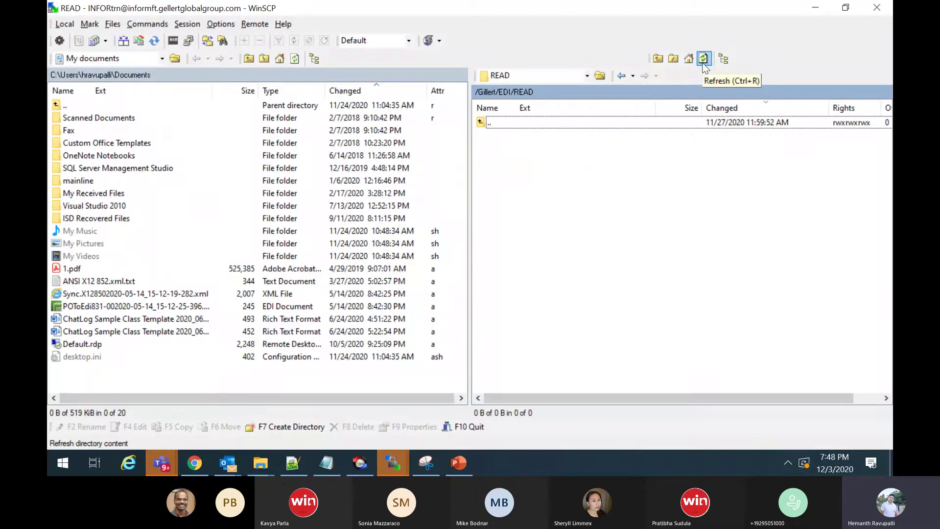
click(261, 463)
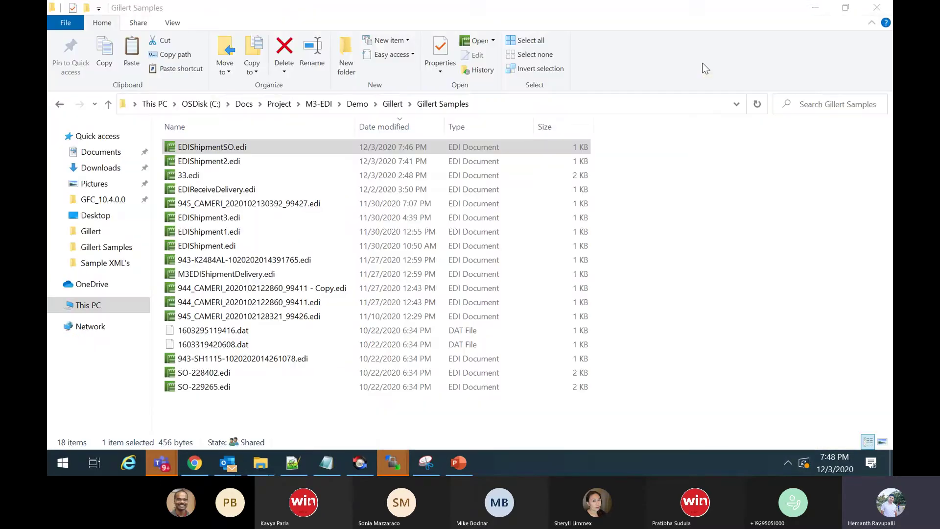
click(200, 464)
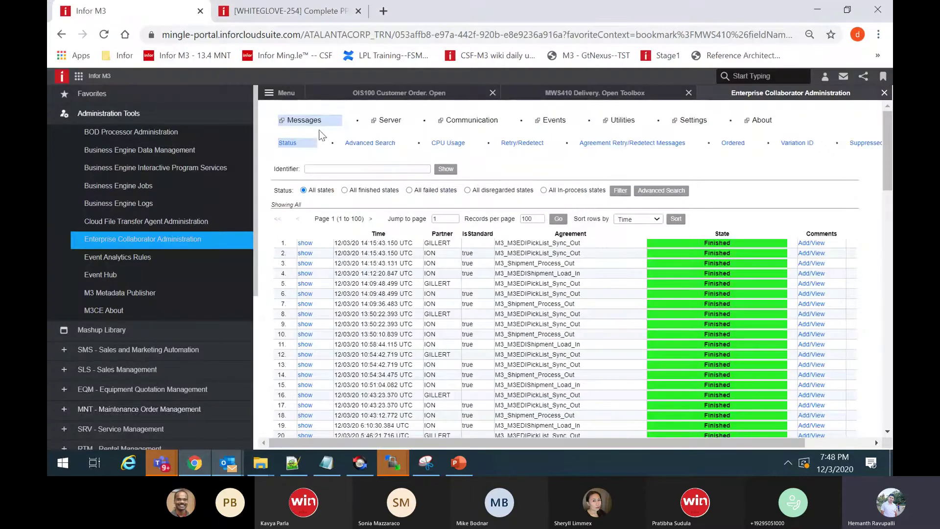
Reload the Enterprise Collaborator message status list repeatedly to look for a new shipment message
click(313, 125)
click(313, 125)
click(307, 126)
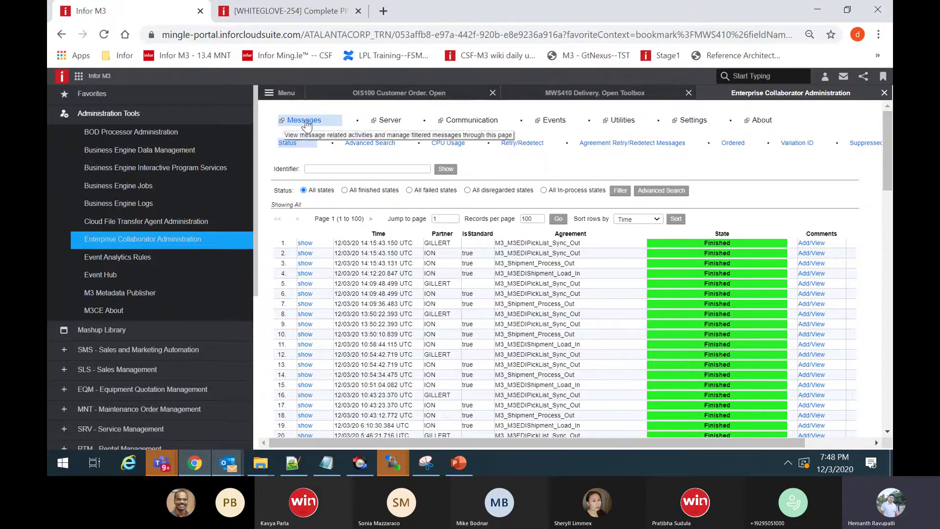
click(307, 126)
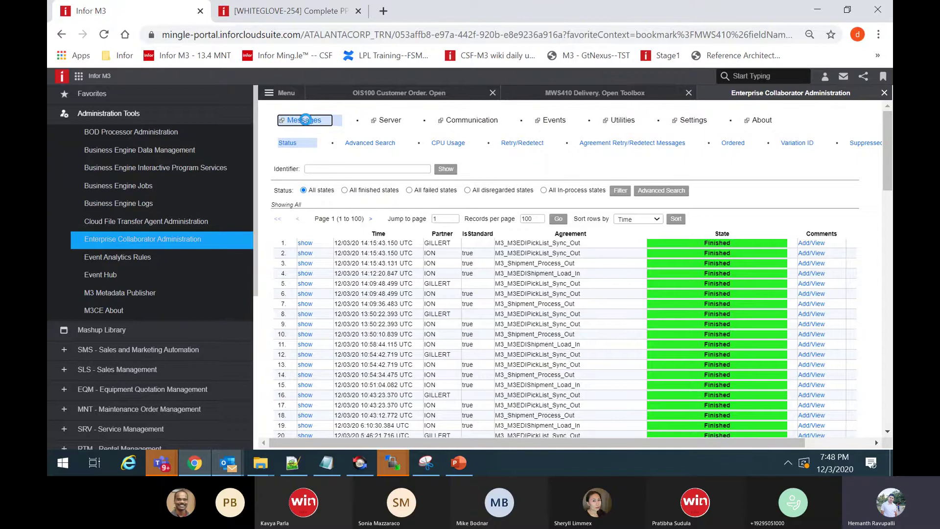
click(307, 126)
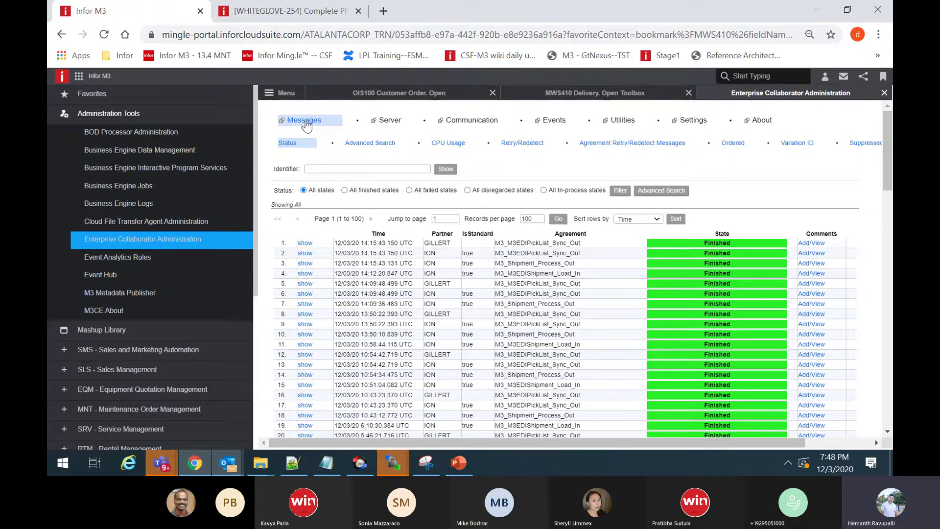
click(307, 126)
Open the OIS300 customer order toolbox in Infor M3 and sort the orders by 1-C.Order No
click(78, 76)
click(418, 96)
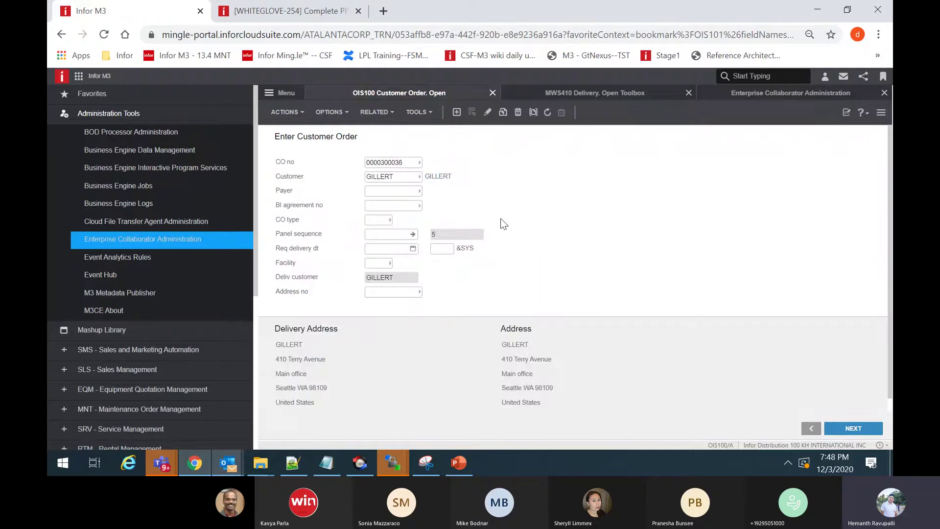
key(ctrl+r)
text(ois3)
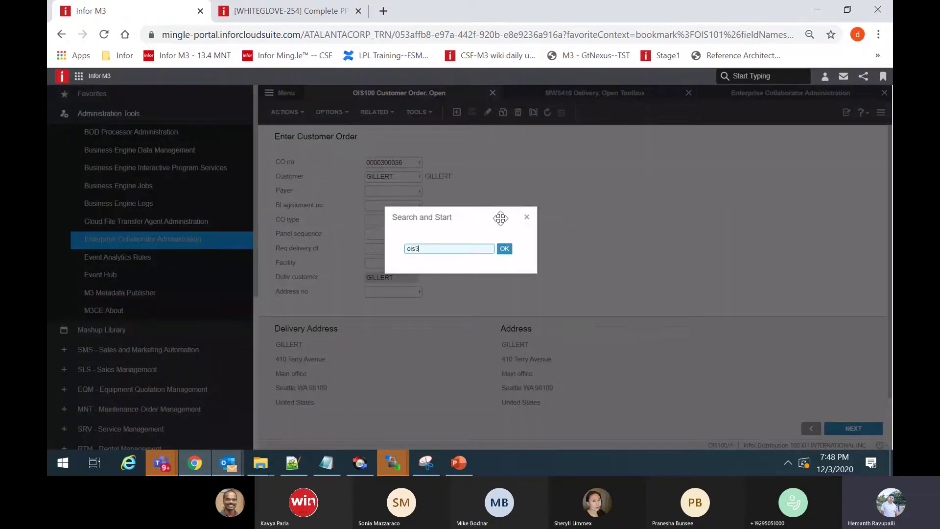
key(Return)
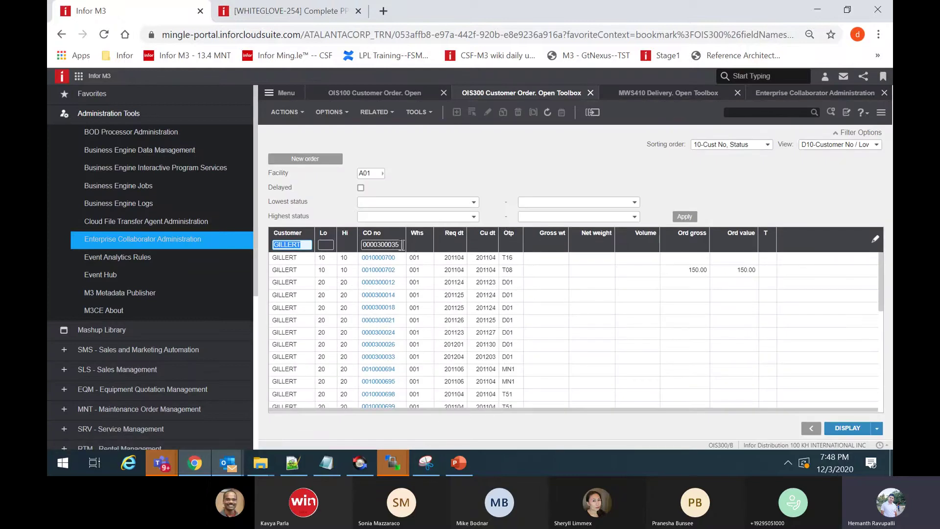
click(741, 145)
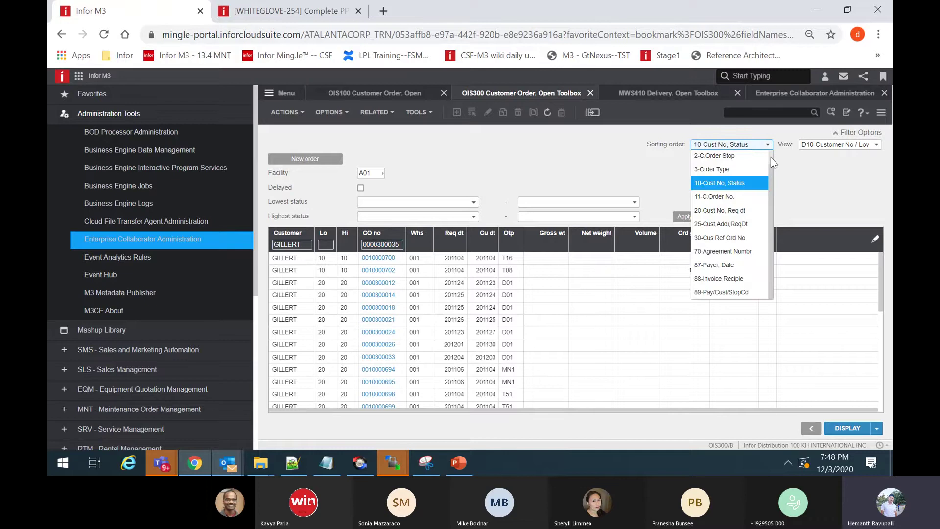
scroll(771, 157, up, 1)
click(716, 156)
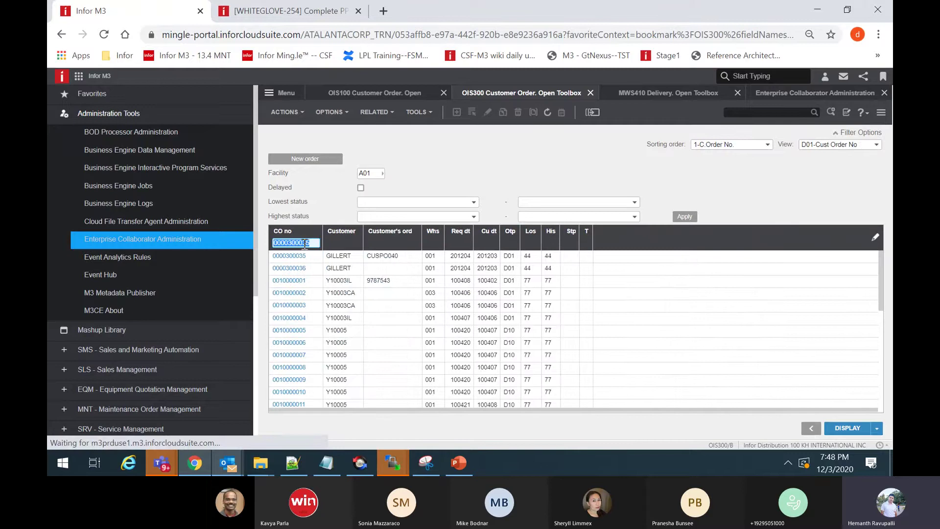
Refresh the OIS300 order list to check the statuses of the GILLERT orders
click(305, 244)
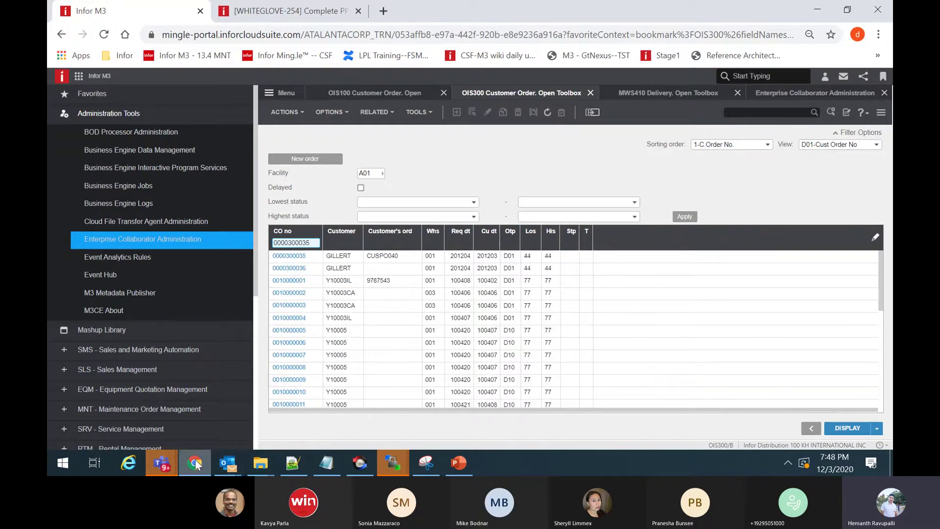
mouse_move(195, 459)
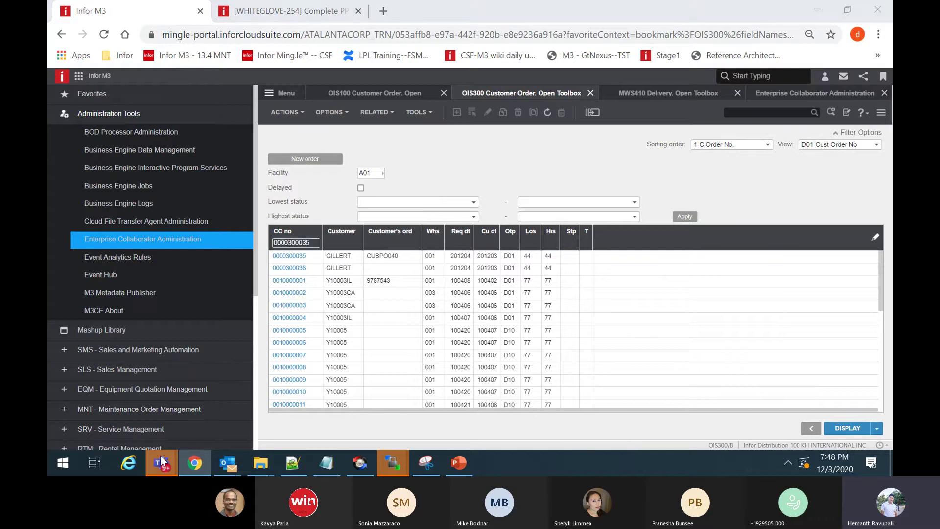
mouse_move(160, 454)
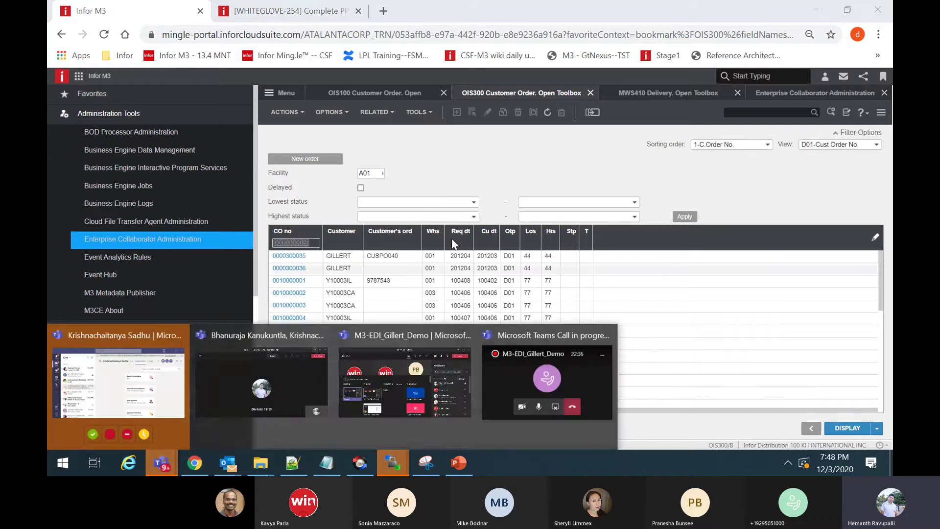
click(549, 119)
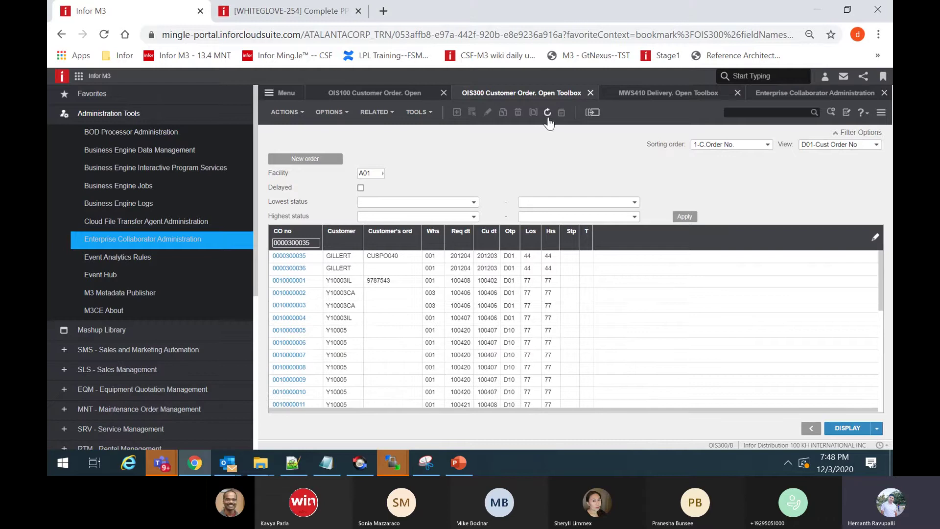
Return to Enterprise Collaborator Administration and reload its message status list
click(786, 99)
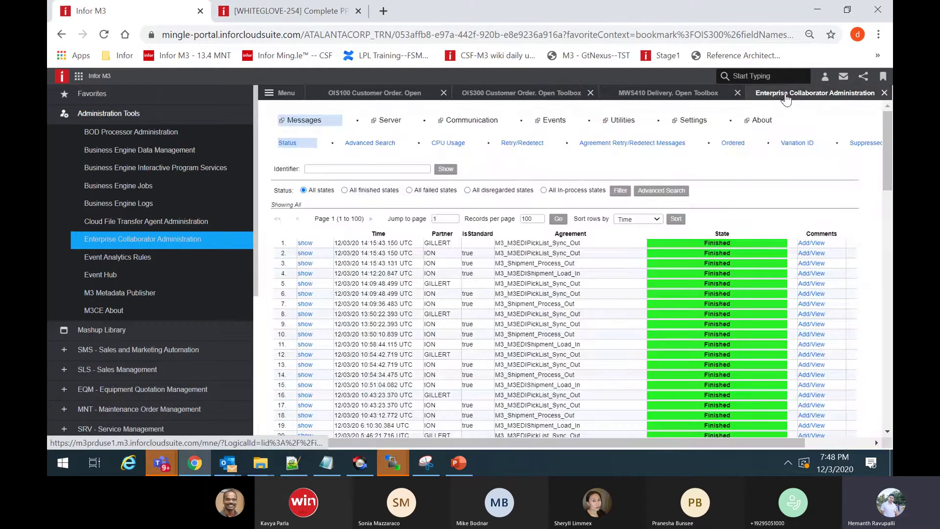
click(307, 127)
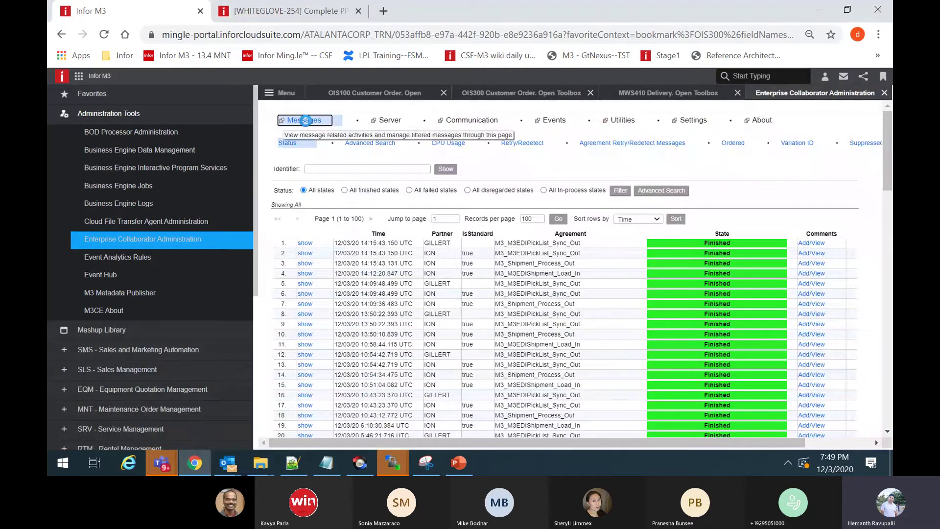
click(306, 120)
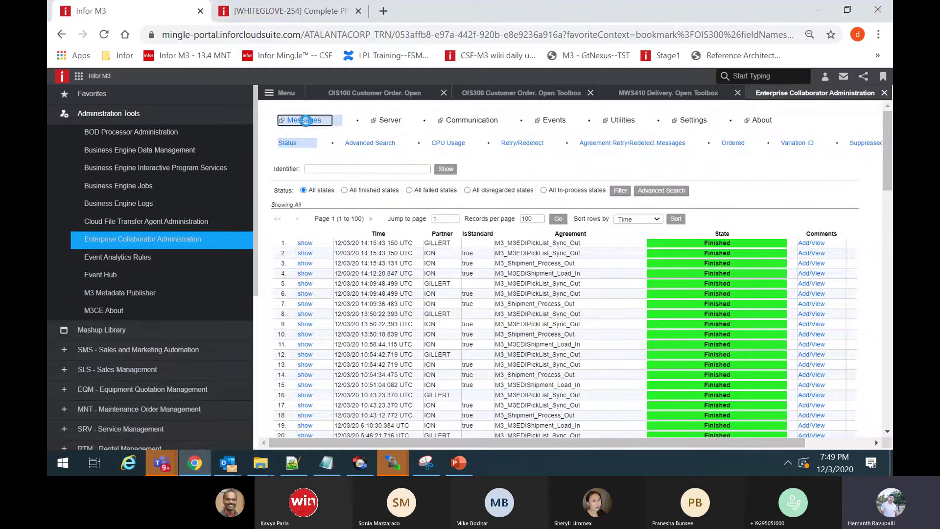
Switch to ION Desk OneView and search the last hour for Load.M3EDIShipment documents instead of Sync.M3EDIPickList
click(79, 78)
click(105, 191)
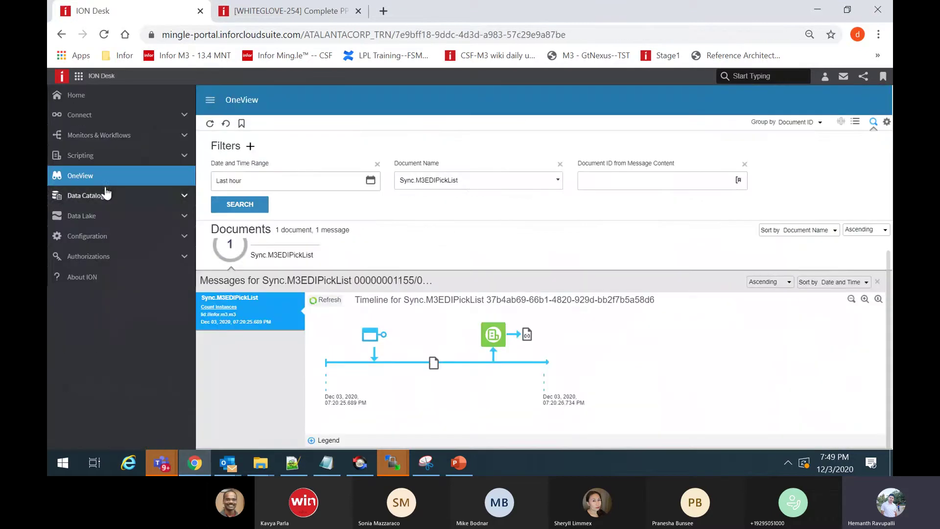
click(474, 182)
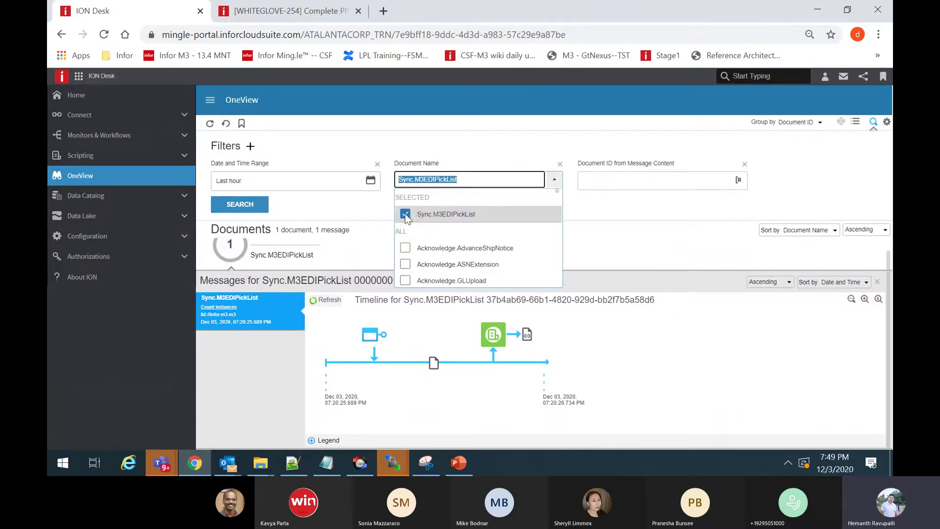
click(405, 214)
click(439, 179)
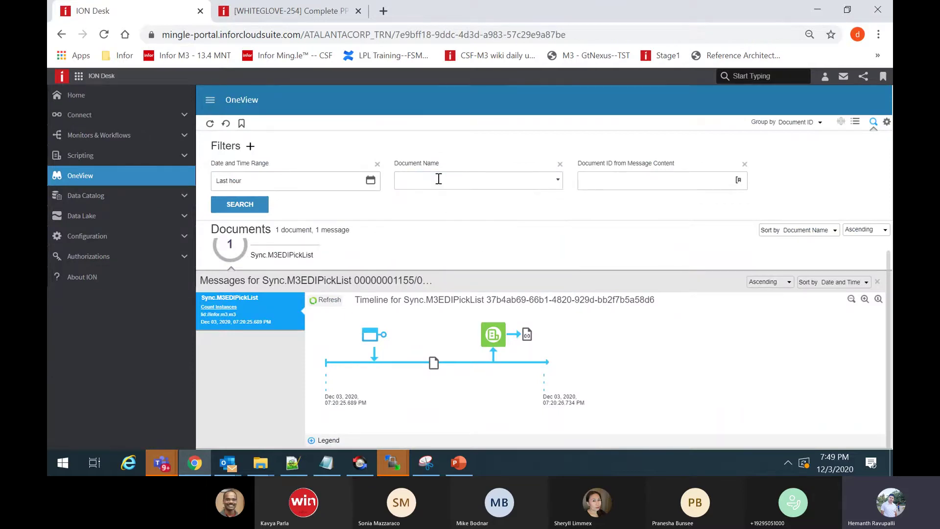
click(439, 179)
text(Loa)
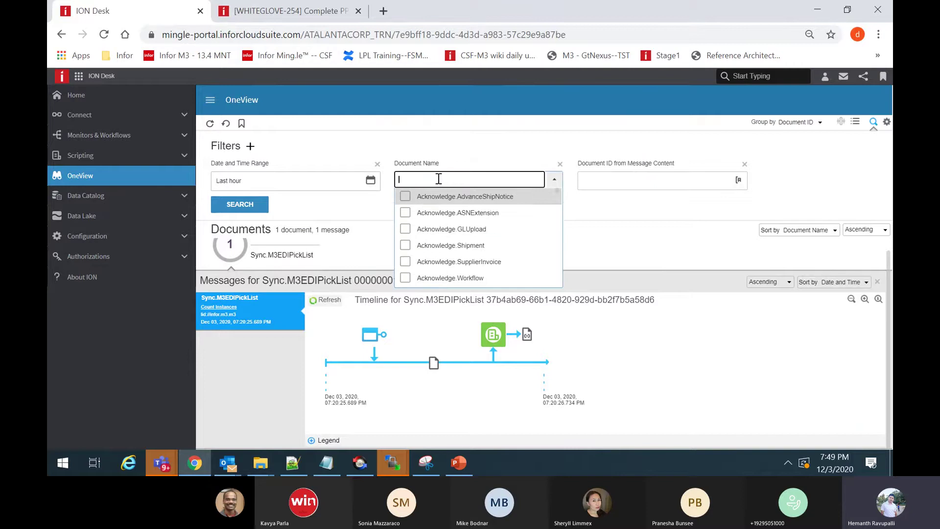
text(d.M)
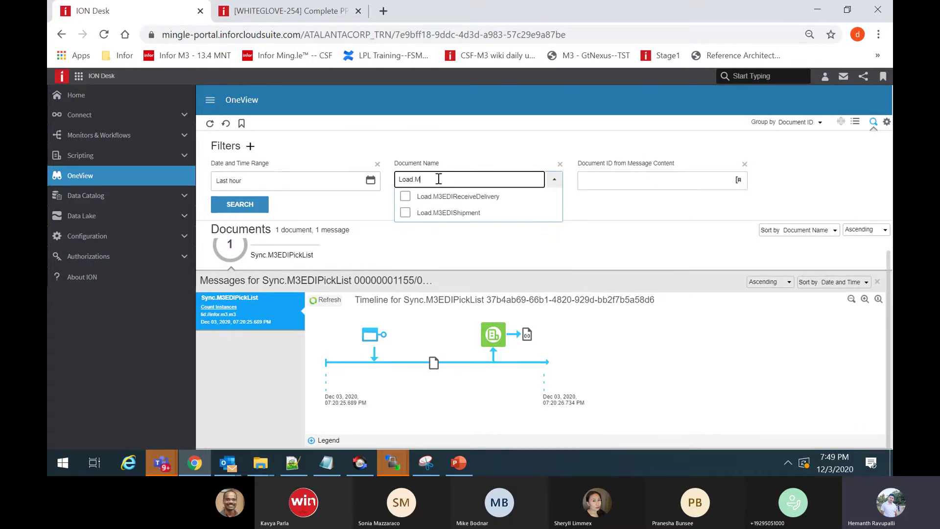
click(424, 213)
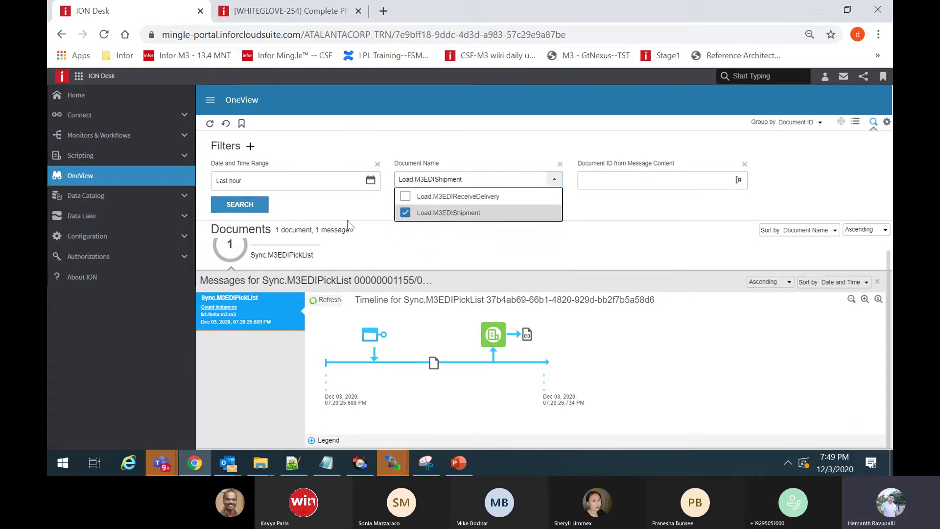
click(251, 204)
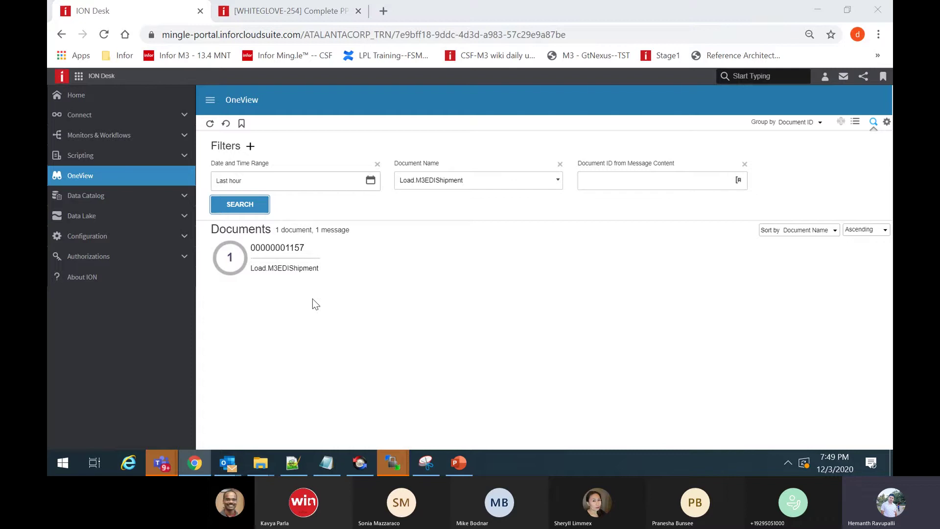
Check the contents of EDIShipmentSO.edi in Notepad++ and rerun the Load.M3EDIShipment search in ION Desk OneView
key(alt+Tab)
key(alt+Tab)
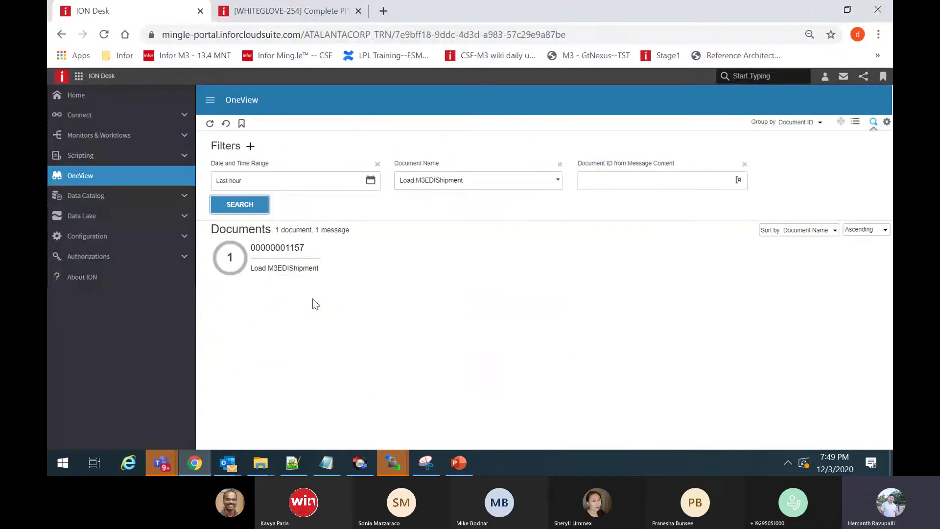
click(246, 205)
mouse_move(395, 473)
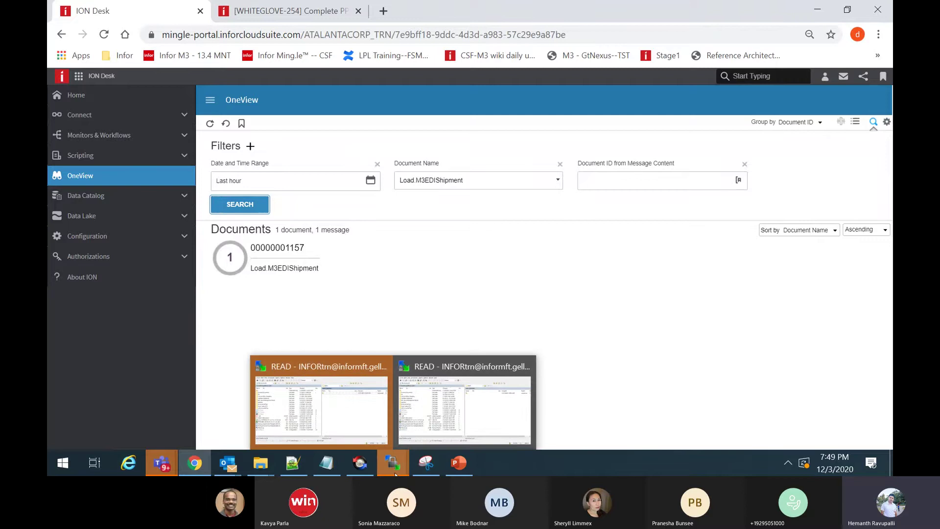
click(291, 465)
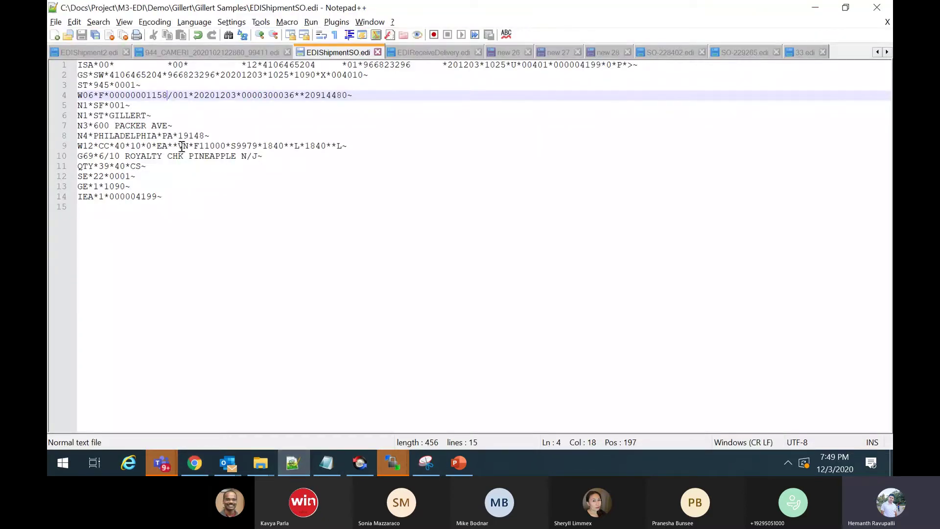
key(alt+Tab)
click(249, 210)
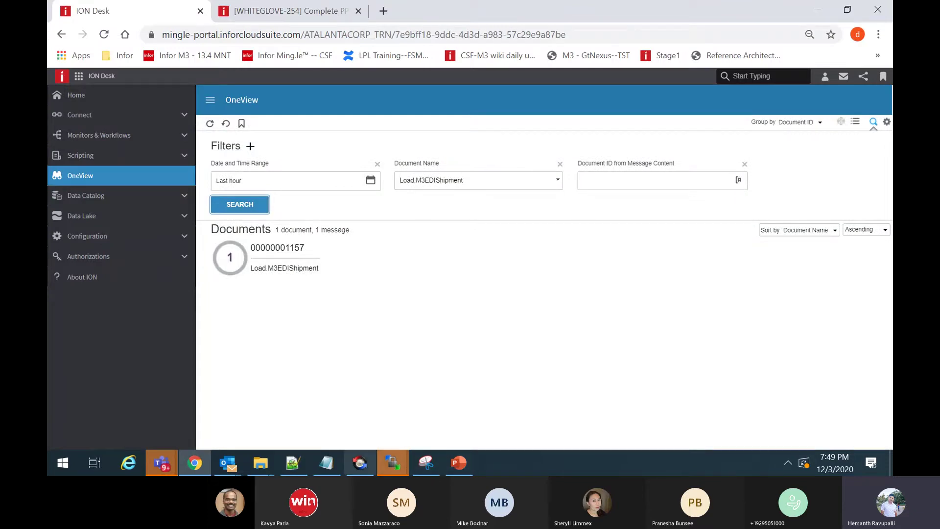
Switch to the WinSCP window showing the local Documents folder, terminate its SFTP session and close it
mouse_move(390, 472)
click(494, 406)
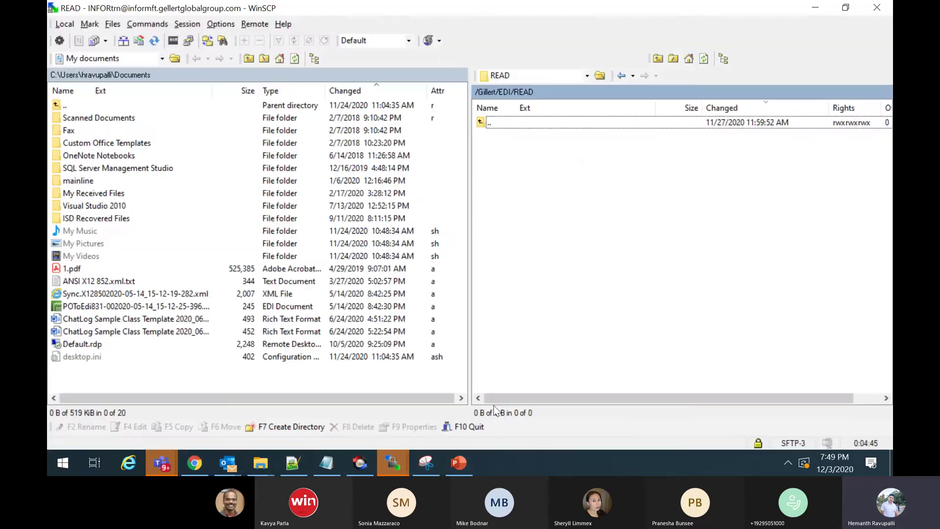
click(878, 8)
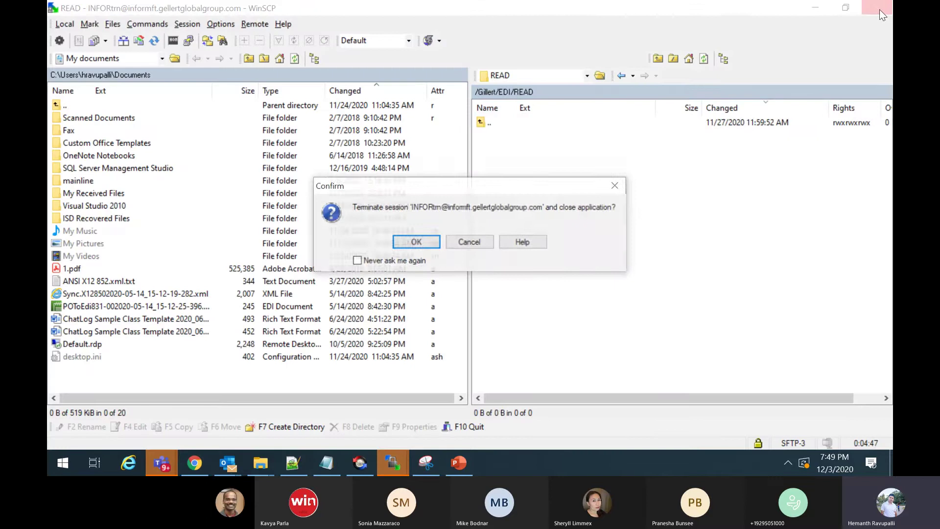
click(415, 243)
Launch WinSCP.exe as administrator from the desktop's WinSCP folder and log in to the stored session for informft.gellertglobalgroup.com
click(891, 463)
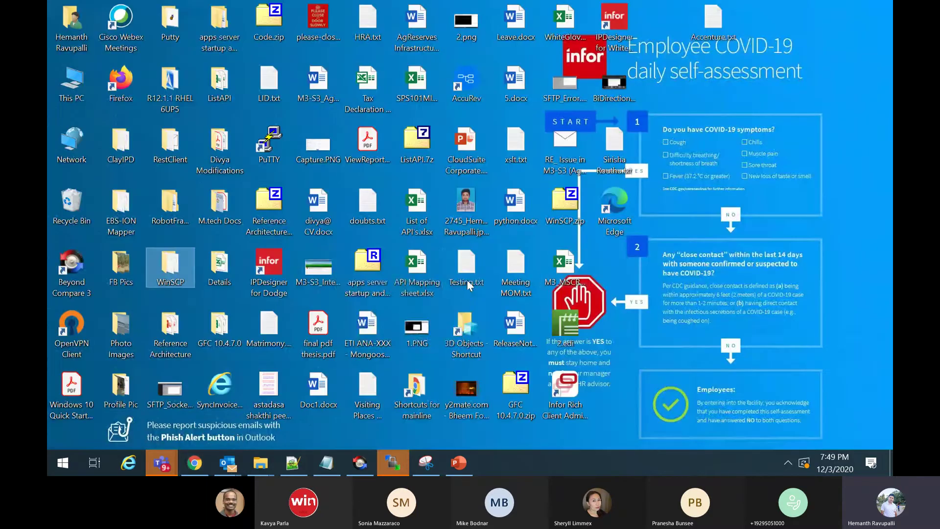
right_click(166, 274)
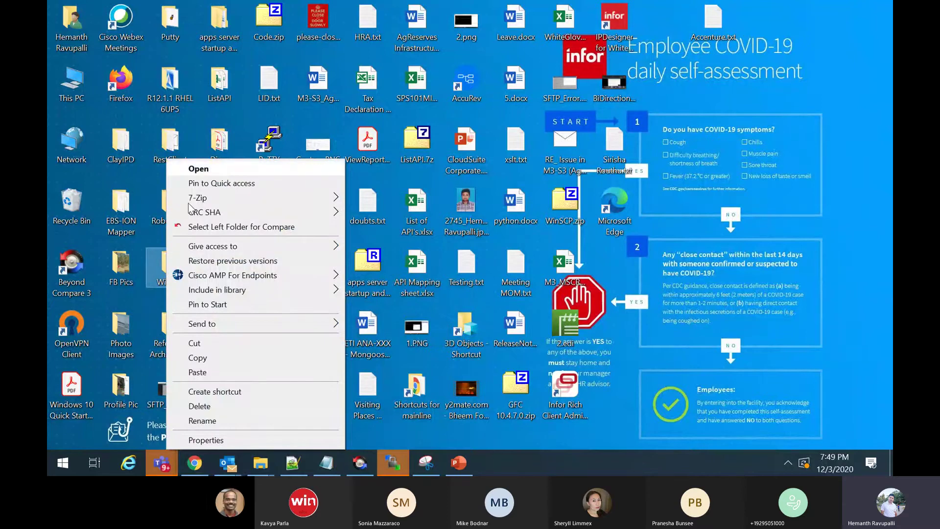
double_click(154, 272)
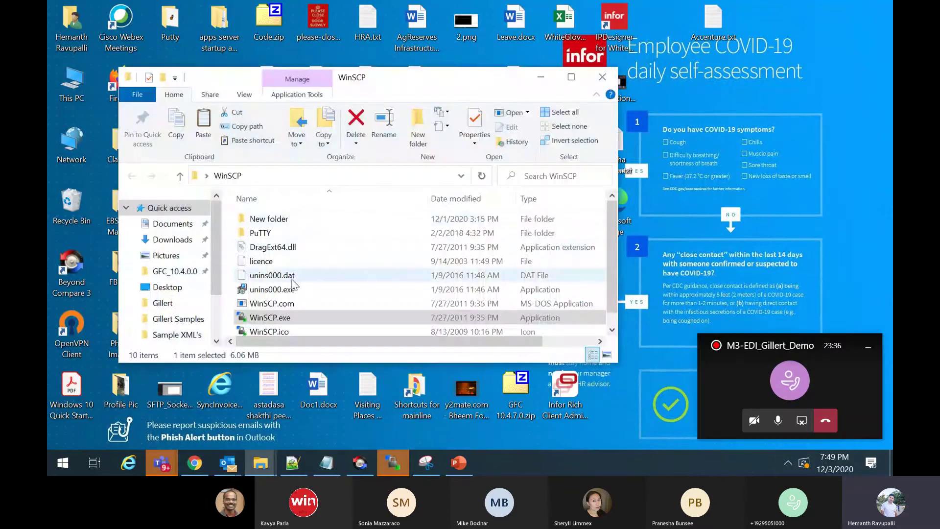
click(292, 318)
right_click(292, 318)
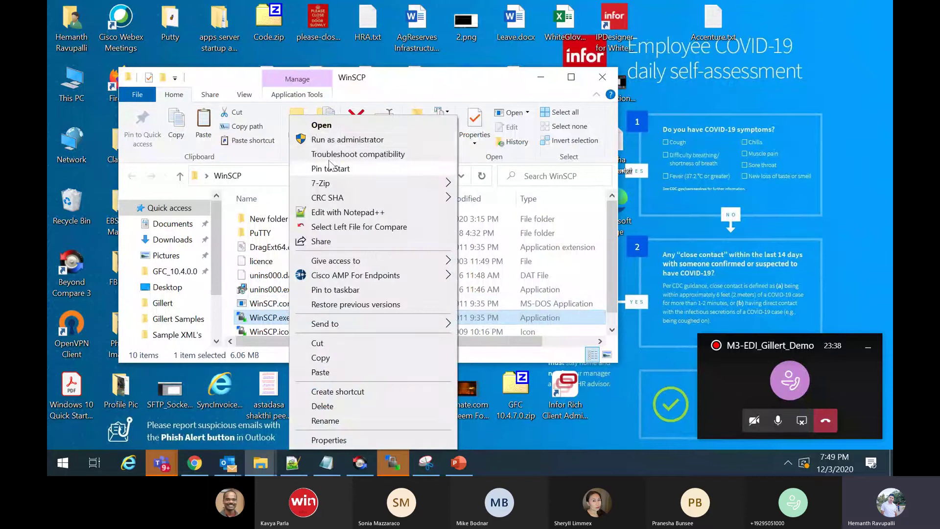
click(331, 140)
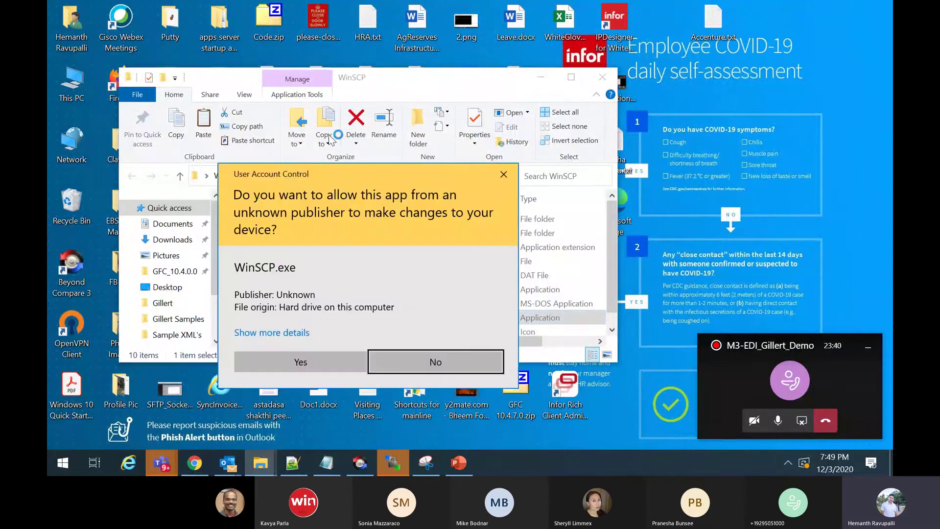
click(298, 369)
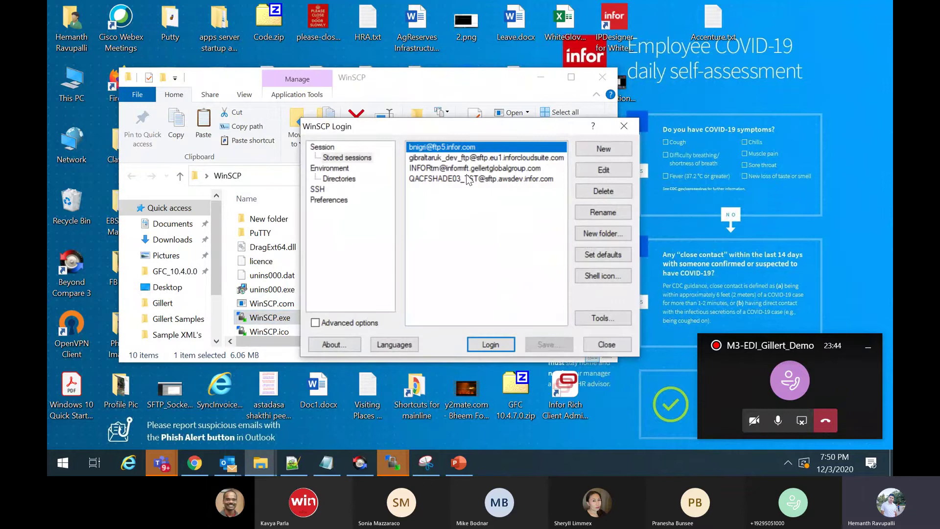
click(480, 168)
click(490, 345)
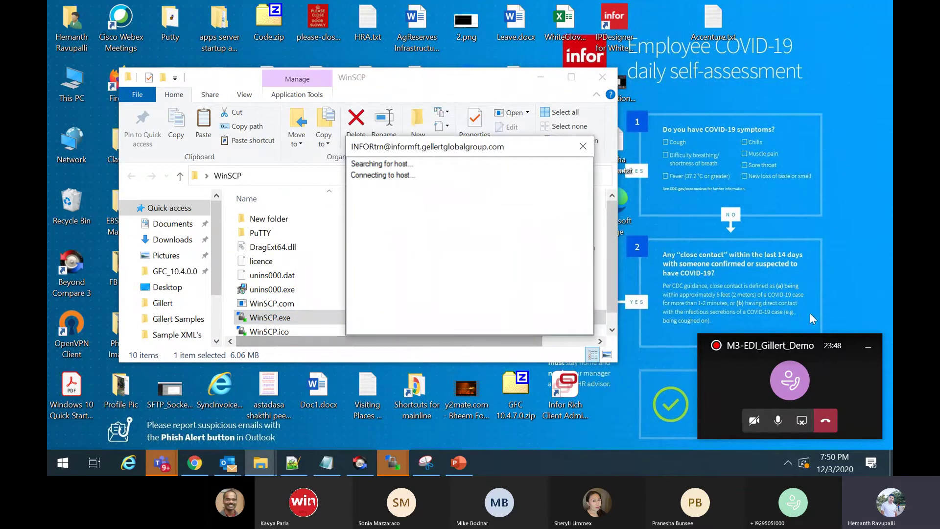
Open the remote folder /Gillert/EDI/READ in the new WinSCP session
click(868, 346)
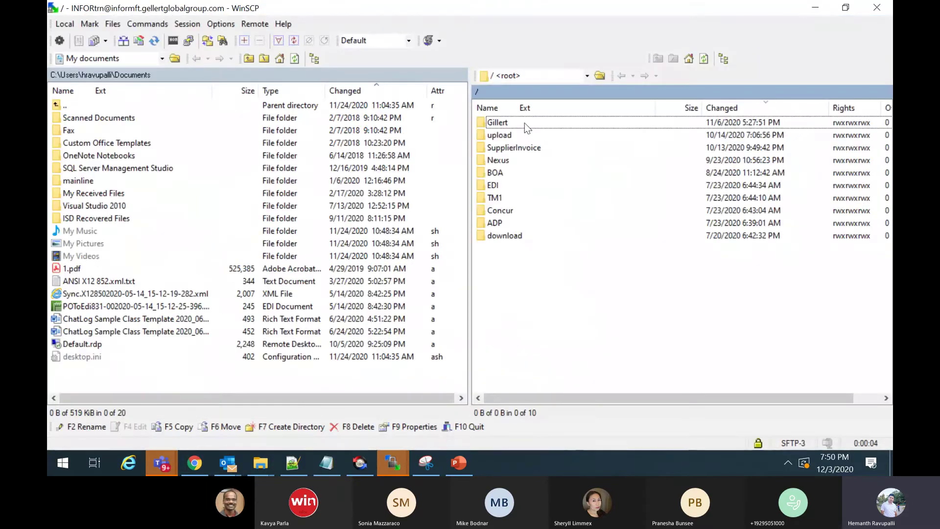
double_click(524, 122)
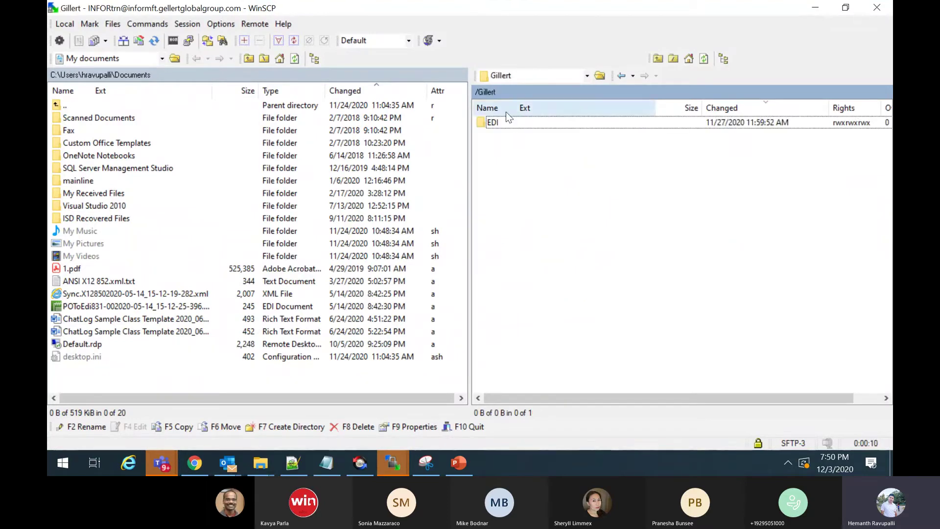
double_click(506, 120)
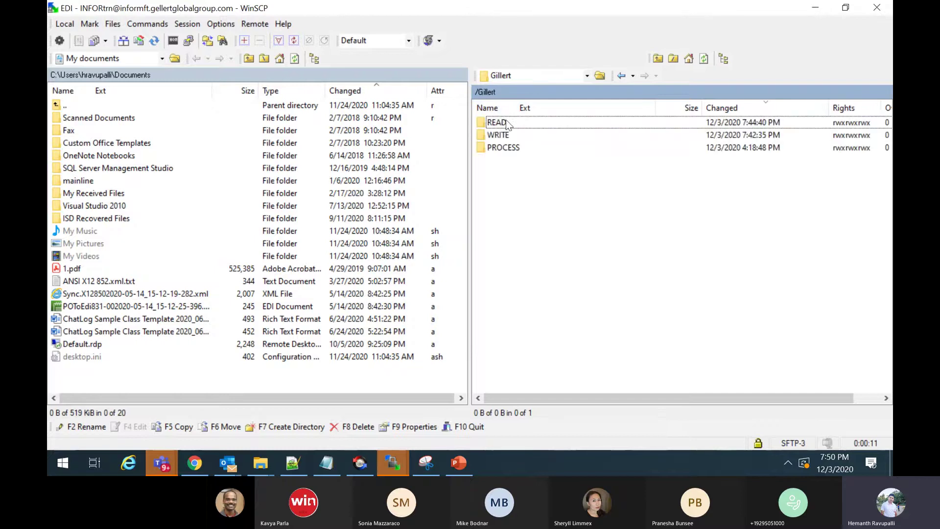
double_click(506, 120)
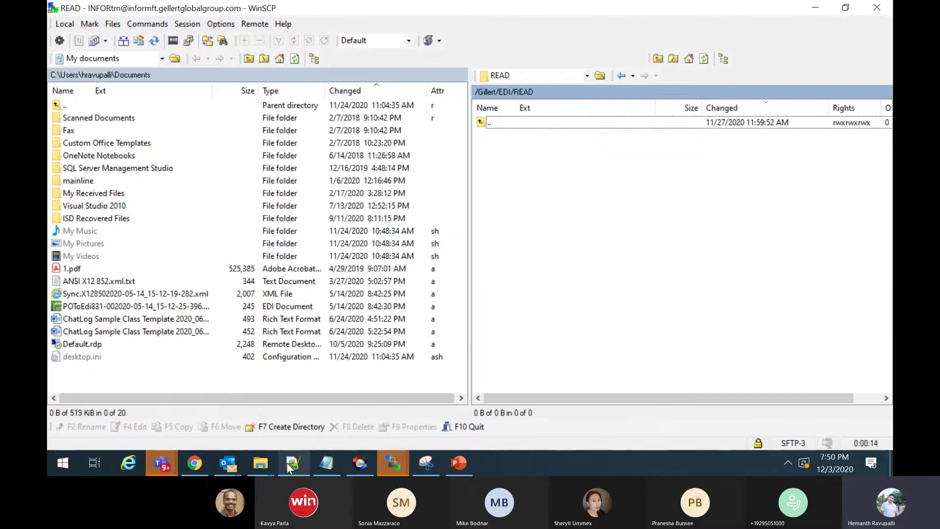
Copy EDIShipmentSO.edi from the local Gillert Samples folder into the remote /Gillert/EDI/READ directory and refresh the remote listing
mouse_move(262, 463)
click(201, 395)
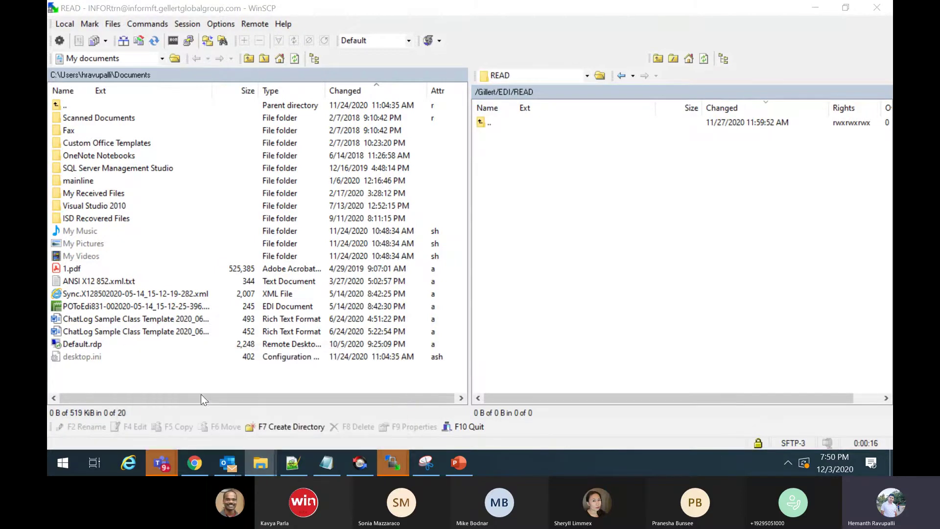
right_click(231, 146)
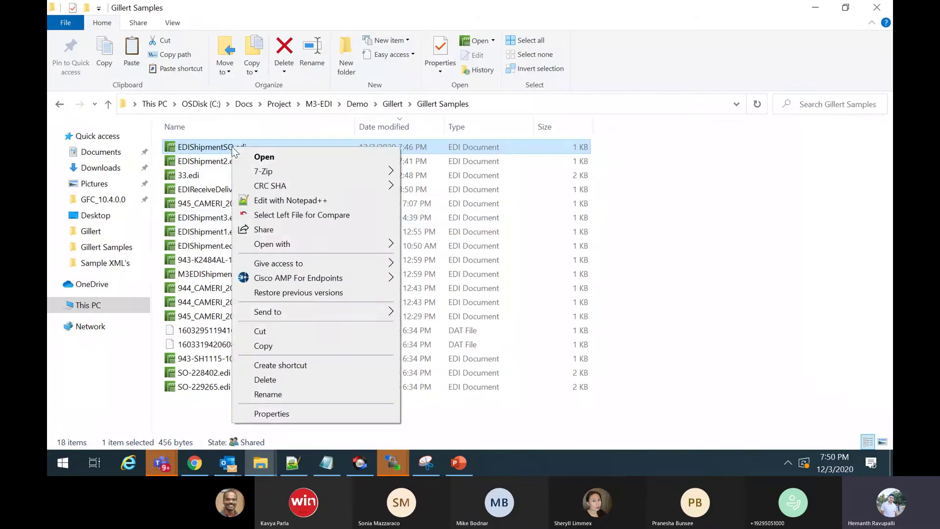
click(263, 346)
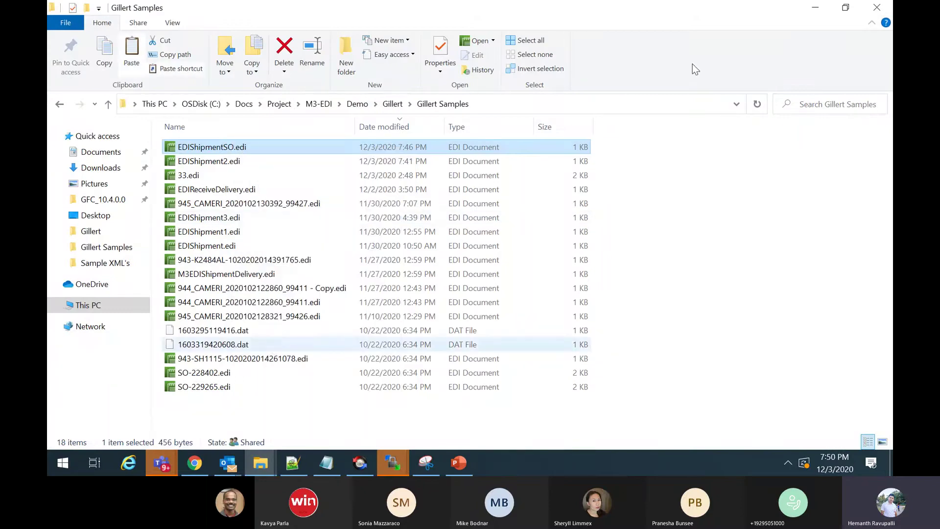
click(815, 8)
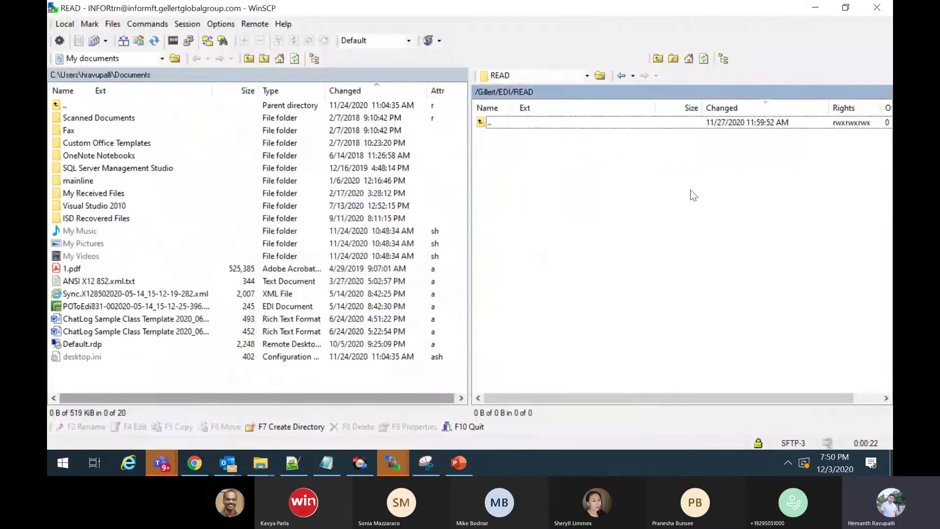
key(ctrl+v)
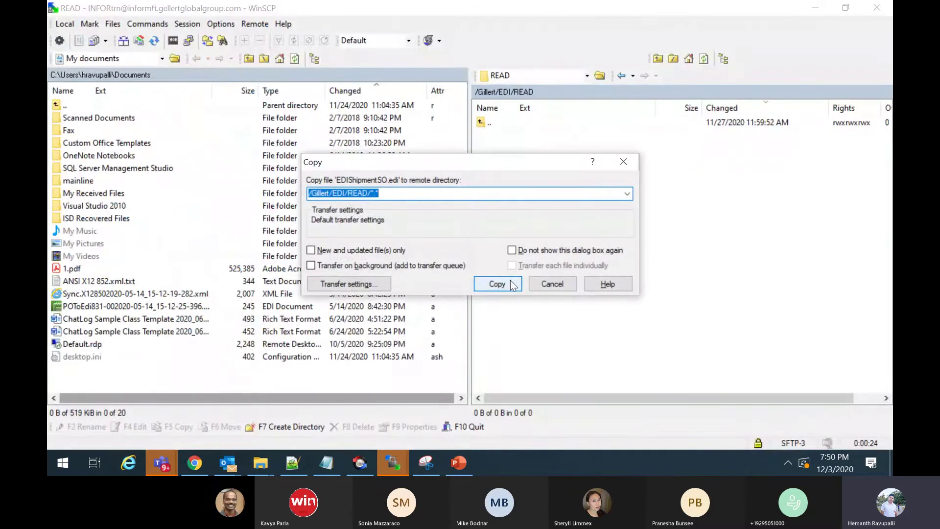
click(511, 281)
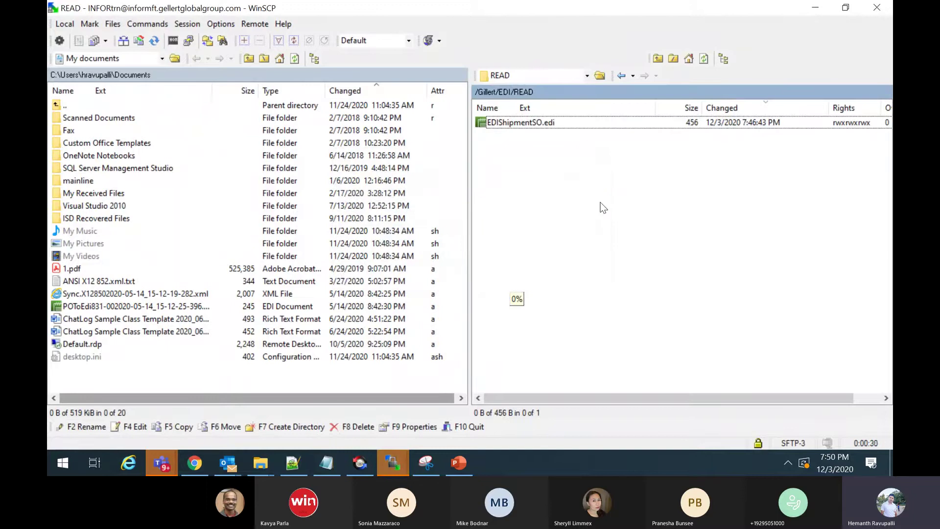
click(704, 59)
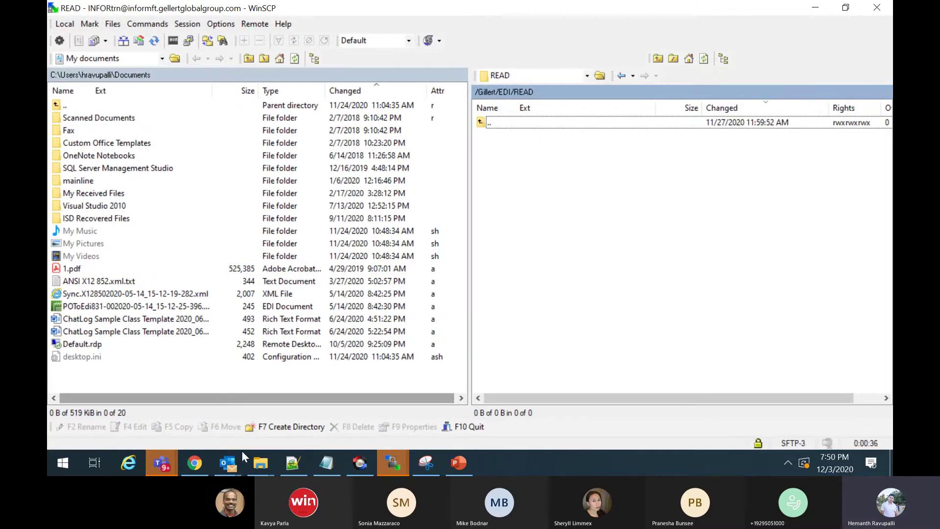
Switch to ION Desk OneView in Chrome and repeatedly rerun the last-hour search for Load.M3EDIShipment documents
mouse_move(169, 473)
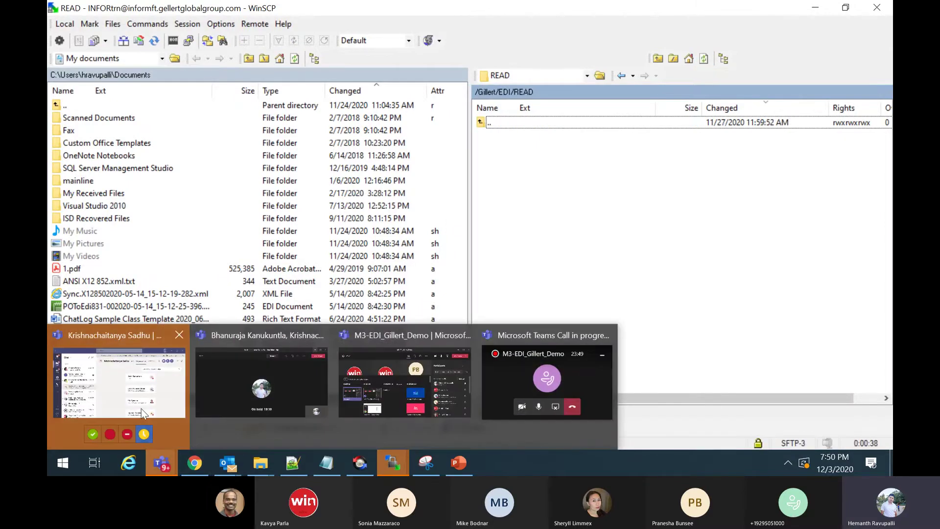
click(142, 431)
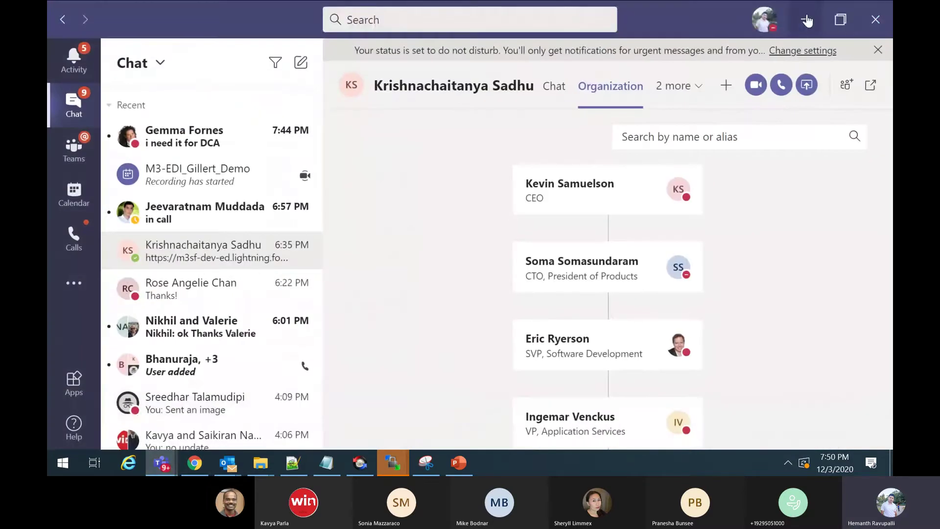
click(806, 19)
click(195, 463)
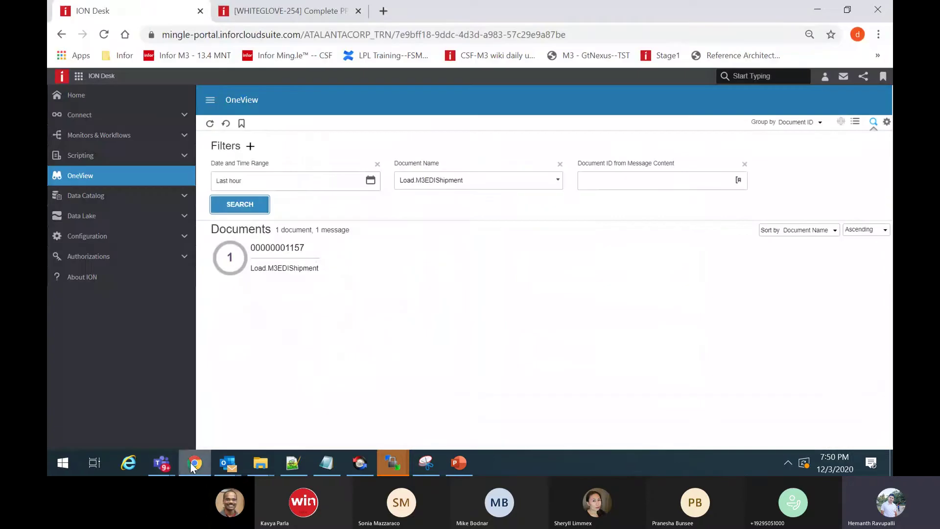
click(240, 205)
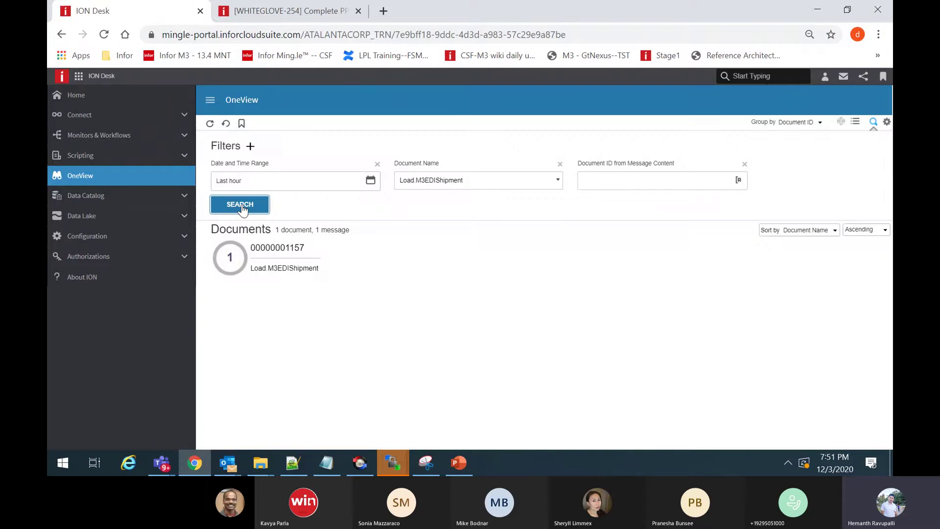
click(242, 205)
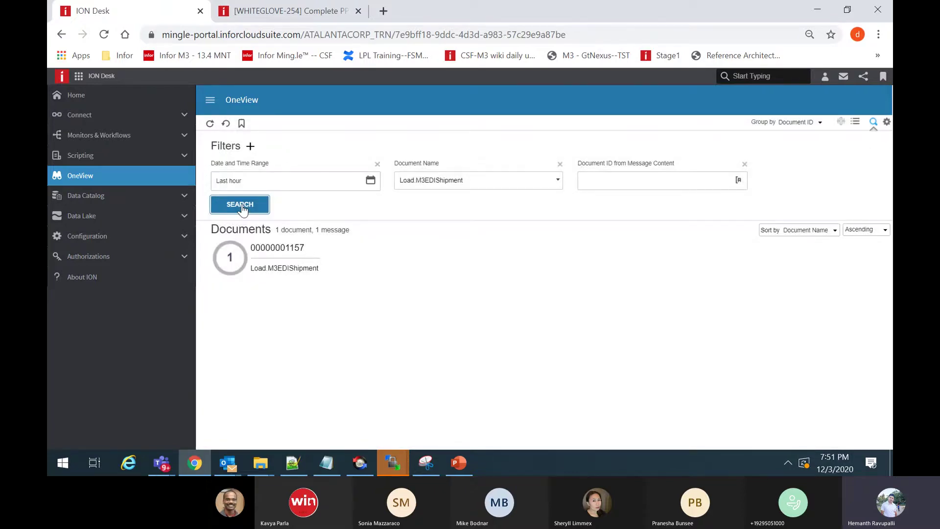
click(242, 206)
click(242, 206)
click(242, 206)
click(242, 206)
click(242, 206)
click(242, 206)
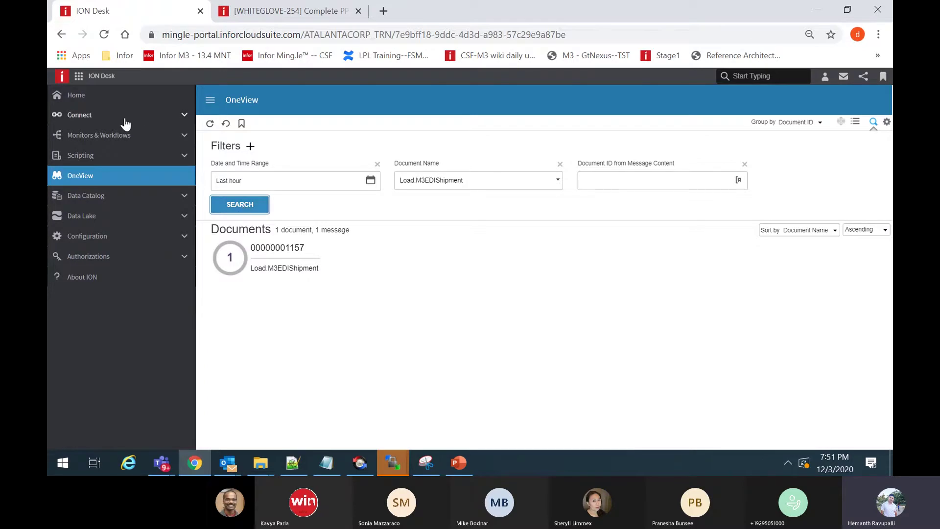
Rerun the Load.M3EDIShipment search and open the Data Flows page of ION Connect
click(184, 116)
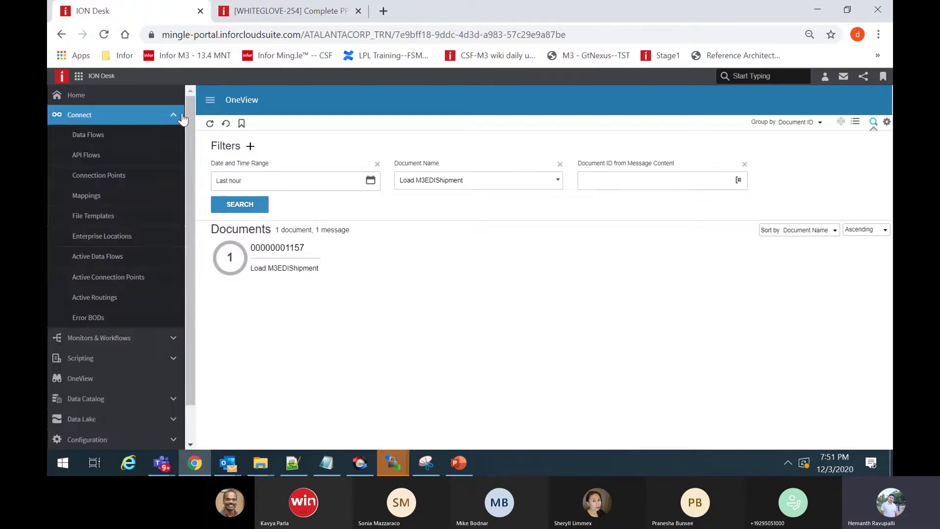
click(244, 204)
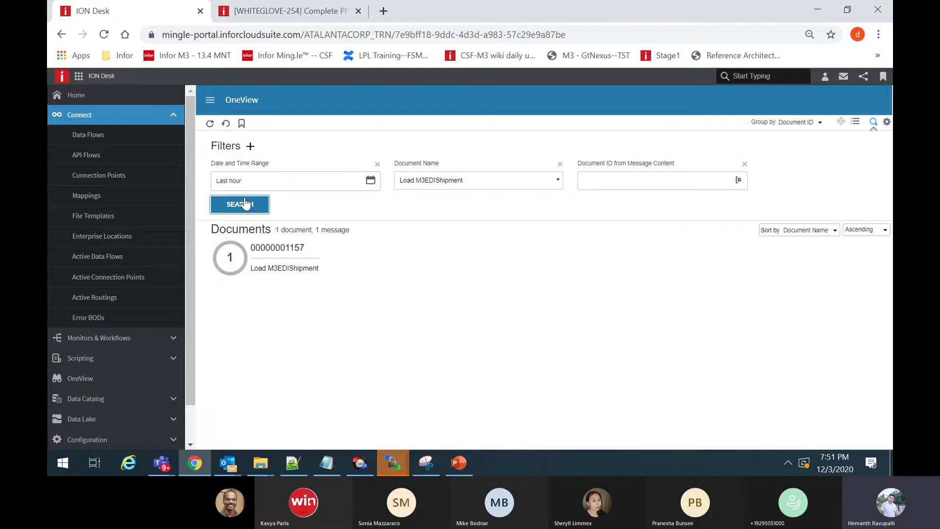
click(244, 204)
click(112, 177)
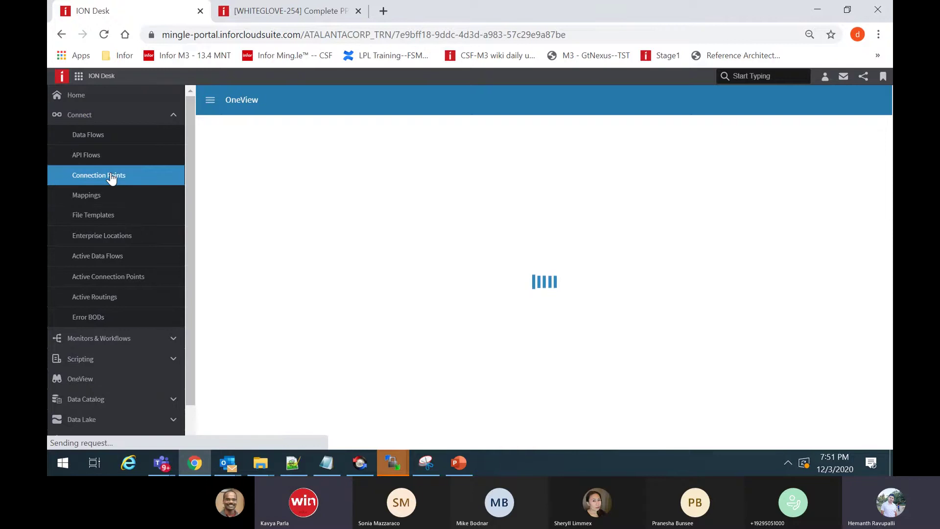
click(97, 142)
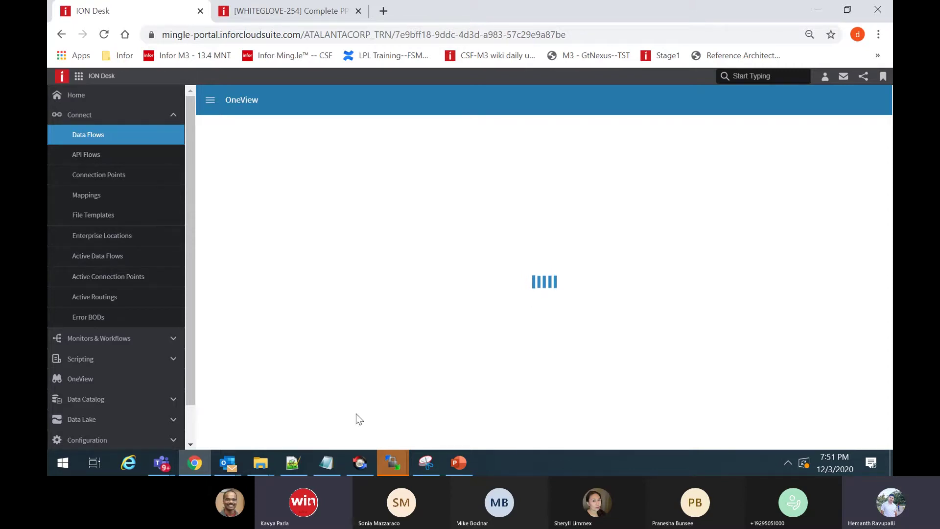
Switch to the WinSCP window showing /Gillert/EDI/READ, refresh the remote listing and minimize the window
click(427, 465)
mouse_move(394, 463)
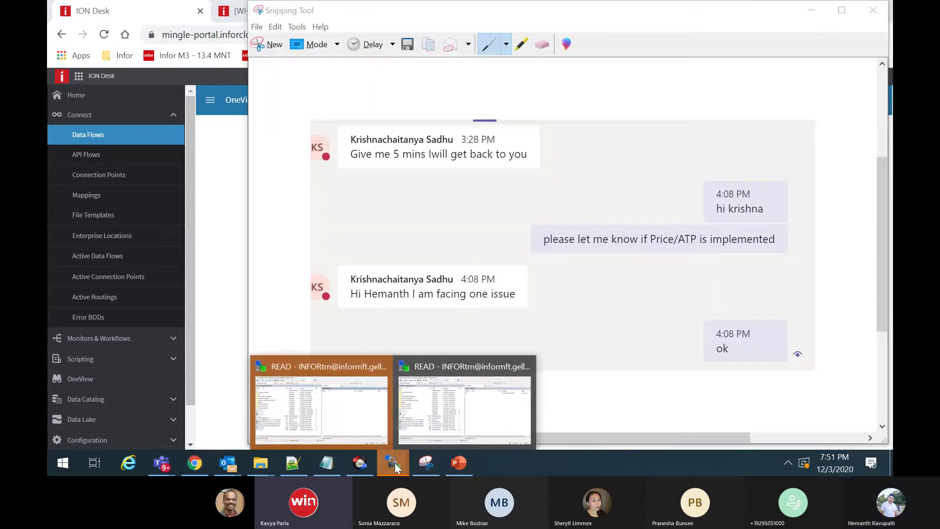
click(452, 421)
click(704, 58)
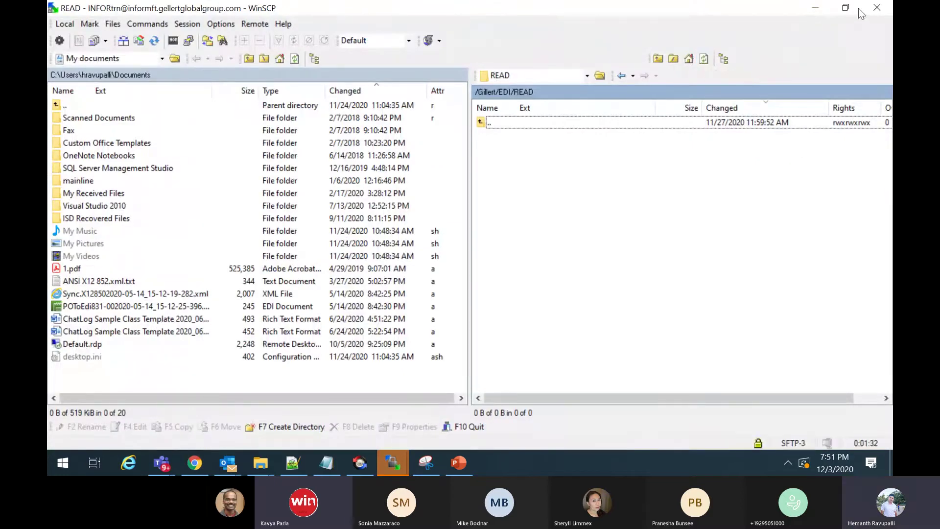
click(809, 9)
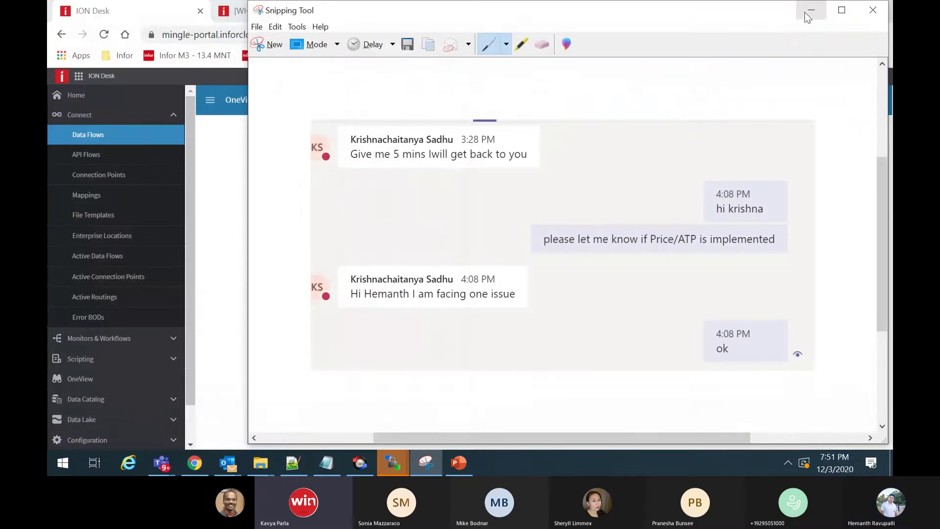
Return to OneView in ION Desk and run the last-hour Load.M3EDIShipment search again
click(808, 12)
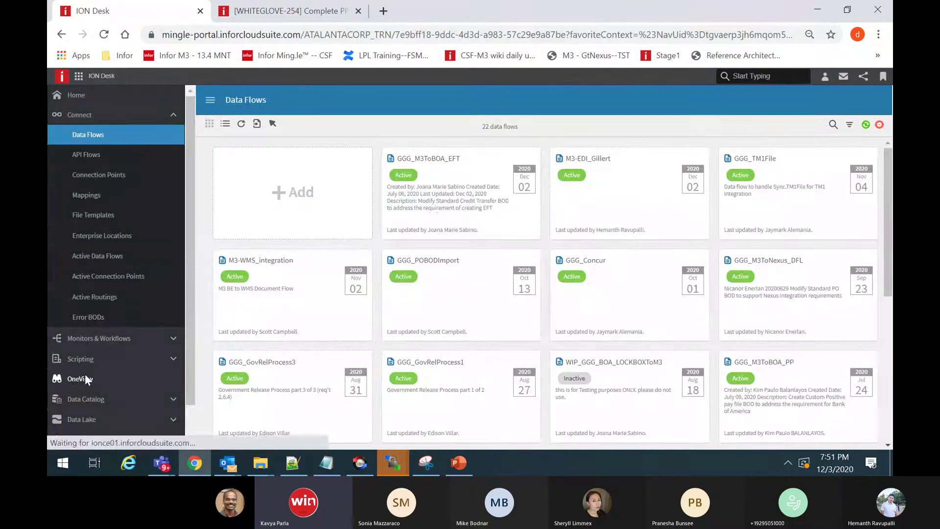
click(86, 378)
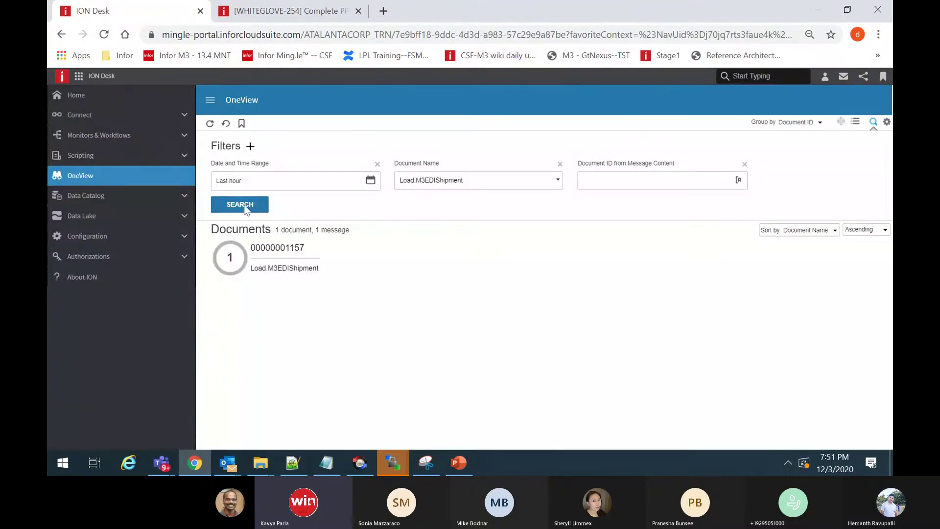
click(245, 207)
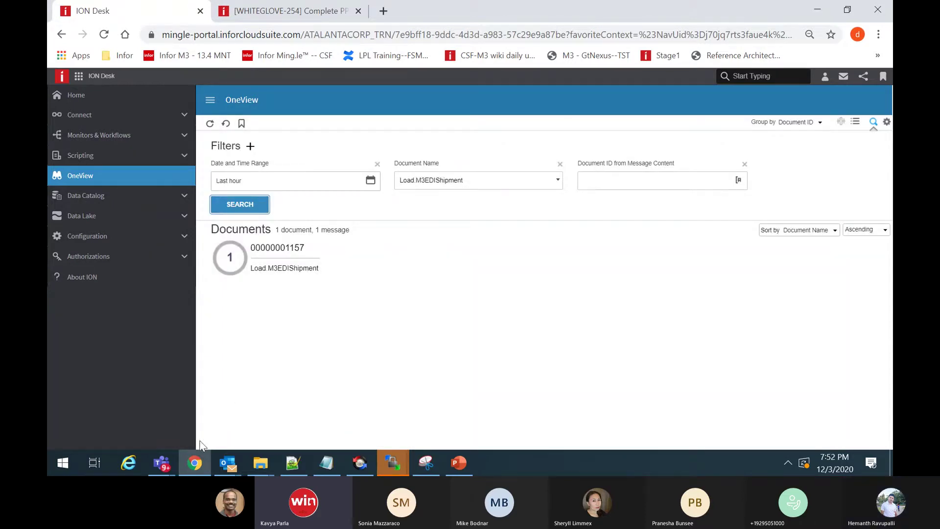
click(172, 463)
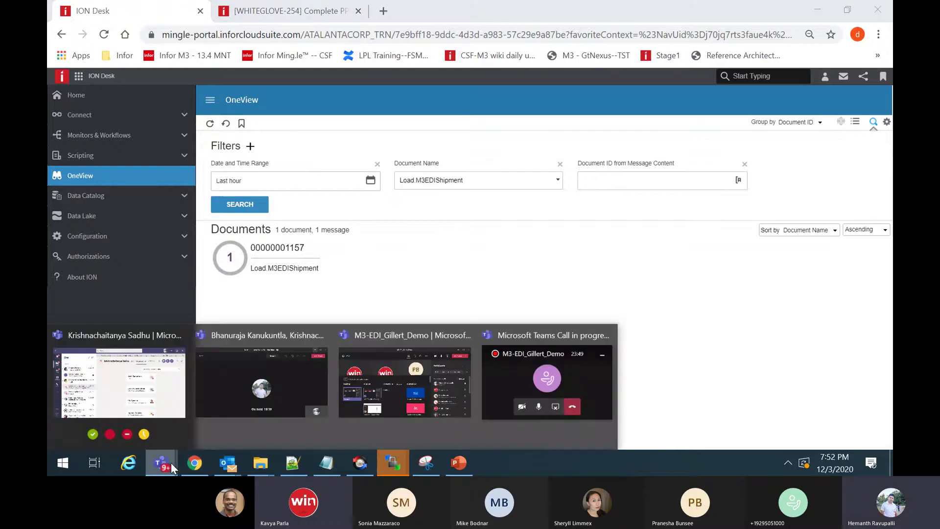
click(416, 350)
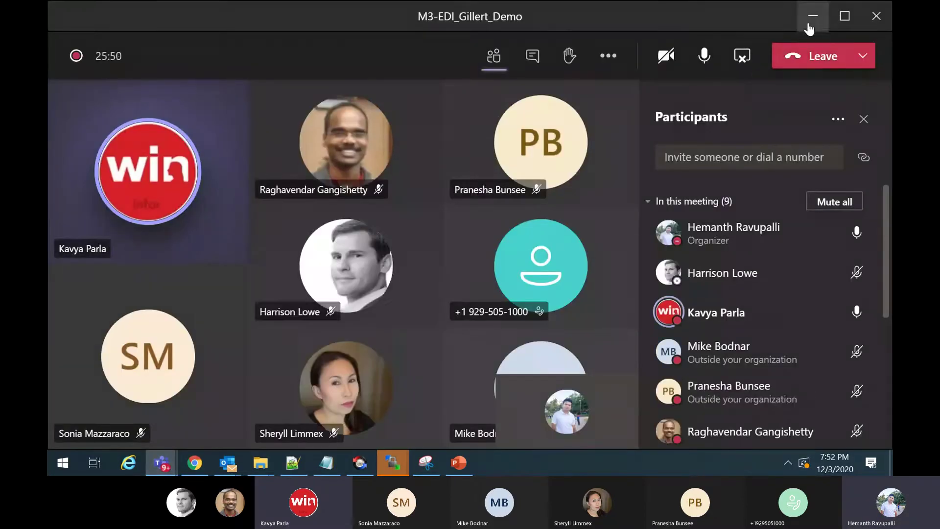
click(813, 16)
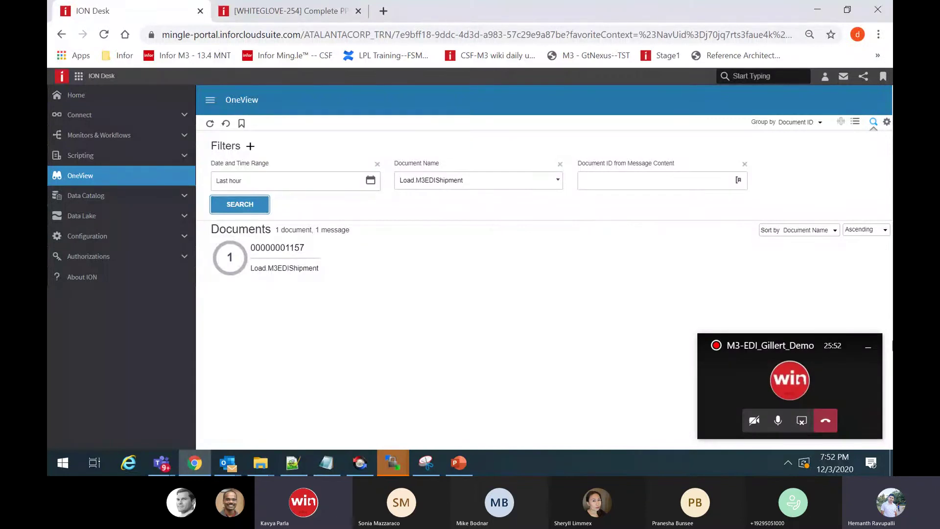
click(868, 347)
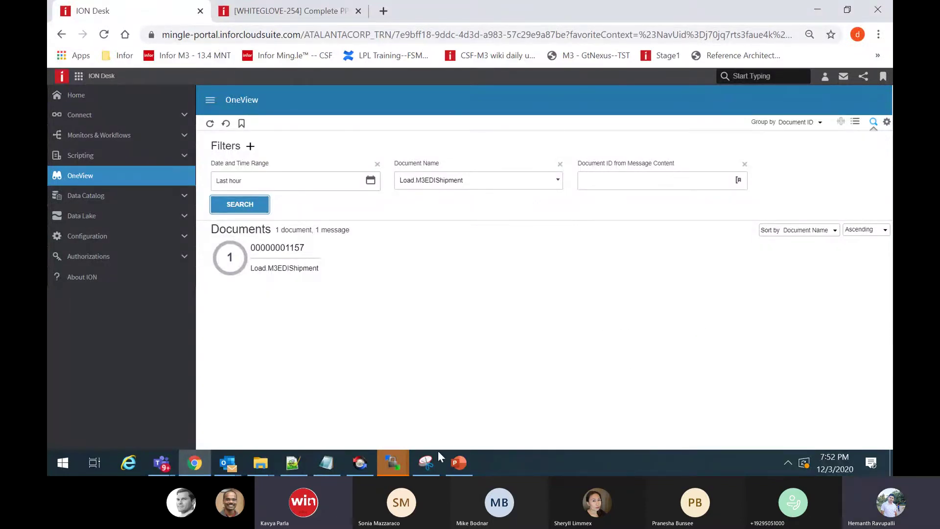
Switch to the second WinSCP window open on /Gillert/EDI/READ, terminate its SFTP session and close the application
mouse_move(390, 463)
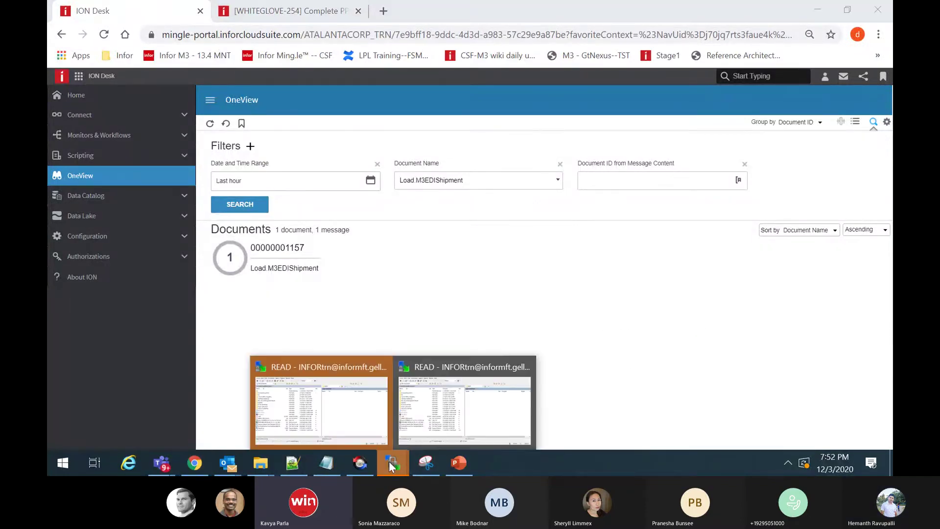
click(439, 425)
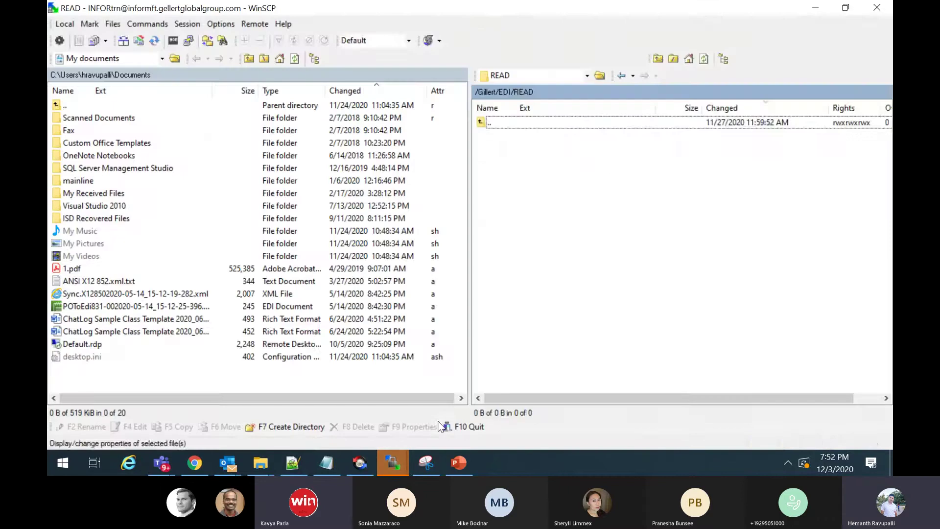
click(877, 7)
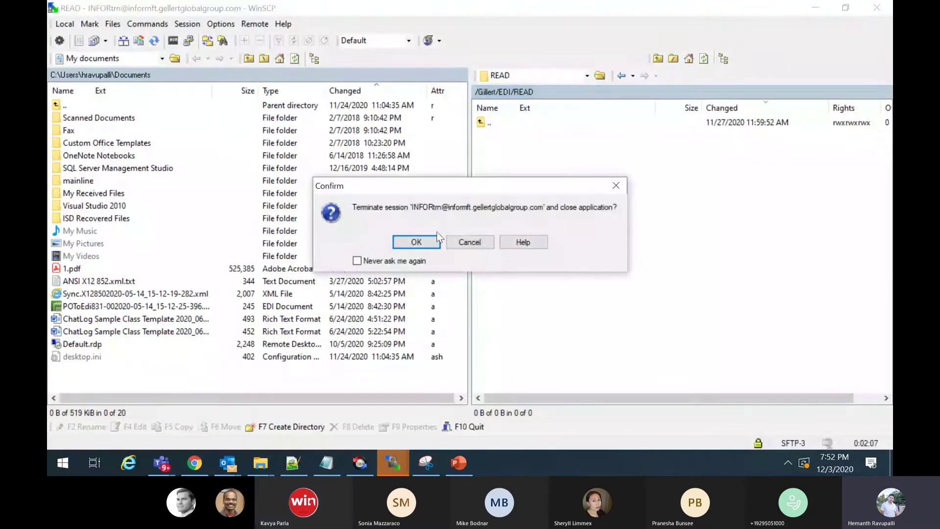
click(430, 242)
mouse_move(403, 466)
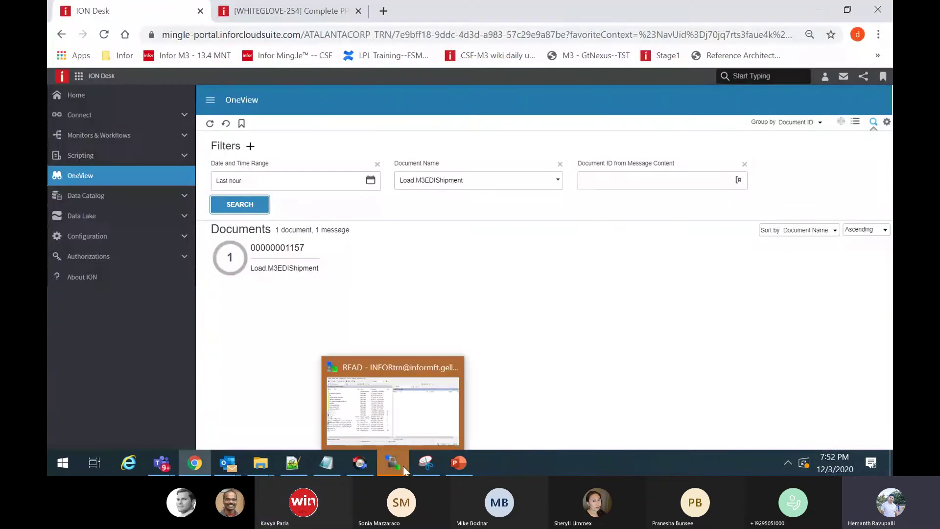
Switch to the remaining WinSCP window on /Gillert/EDI/READ, terminate its SFTP session and close the application
click(386, 415)
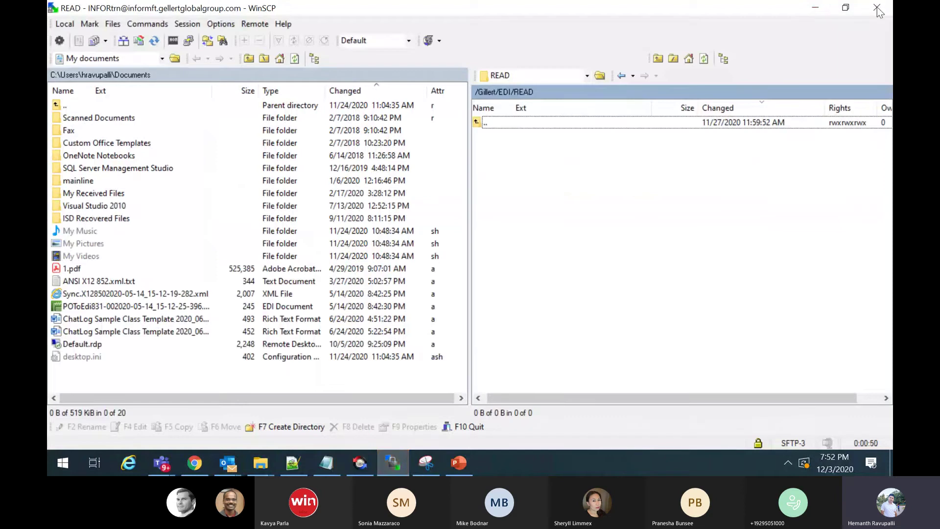
click(877, 7)
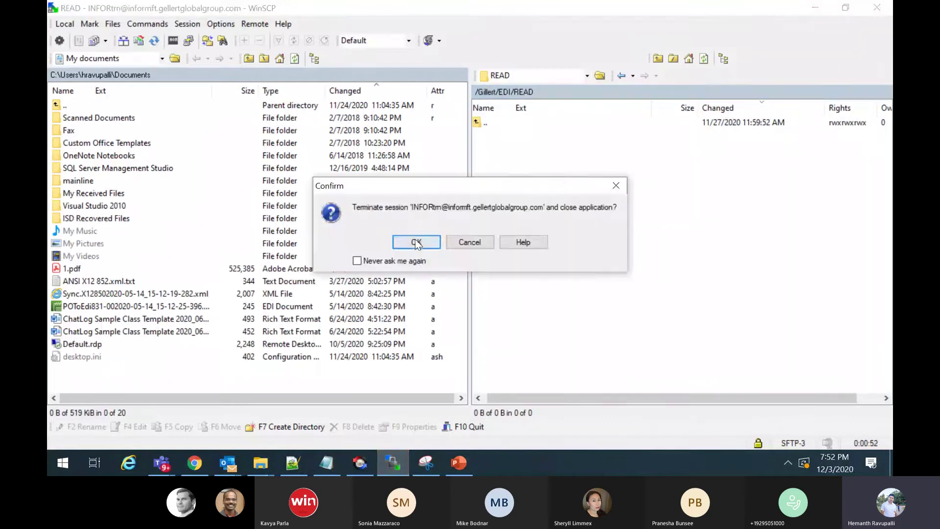
click(418, 243)
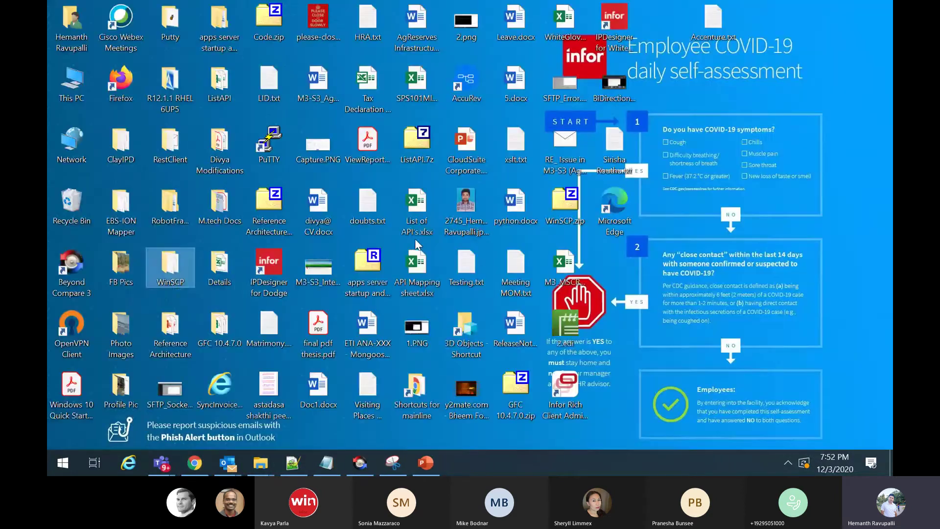
Open the WinSCP folder on the desktop and run WinSCP.exe as administrator
double_click(175, 283)
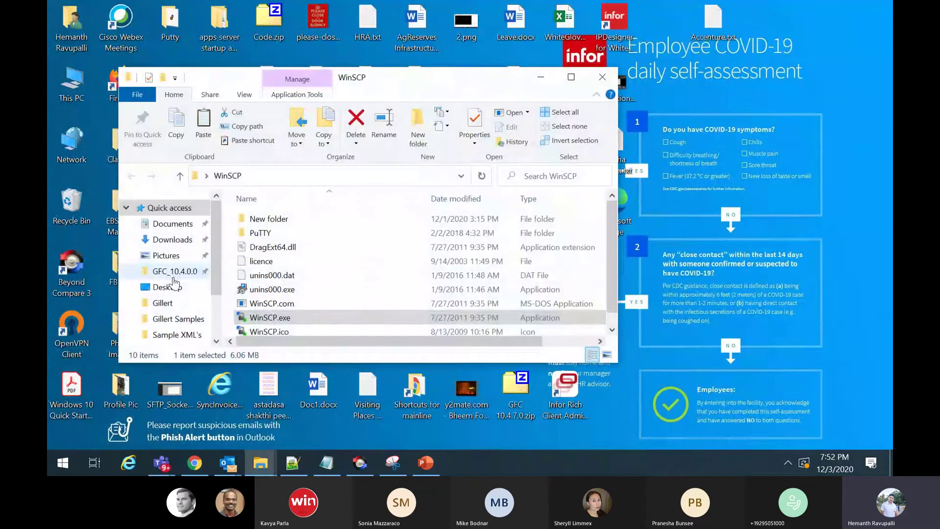
right_click(269, 319)
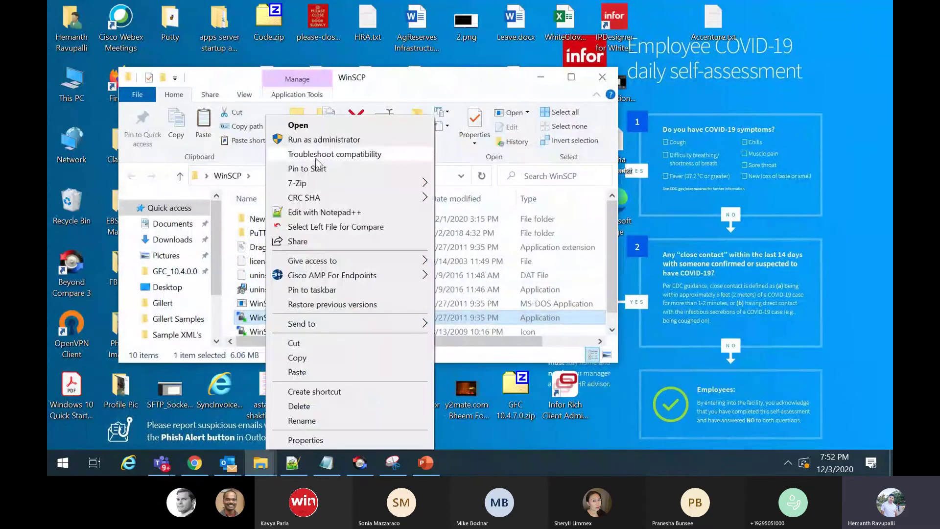
click(314, 142)
click(322, 366)
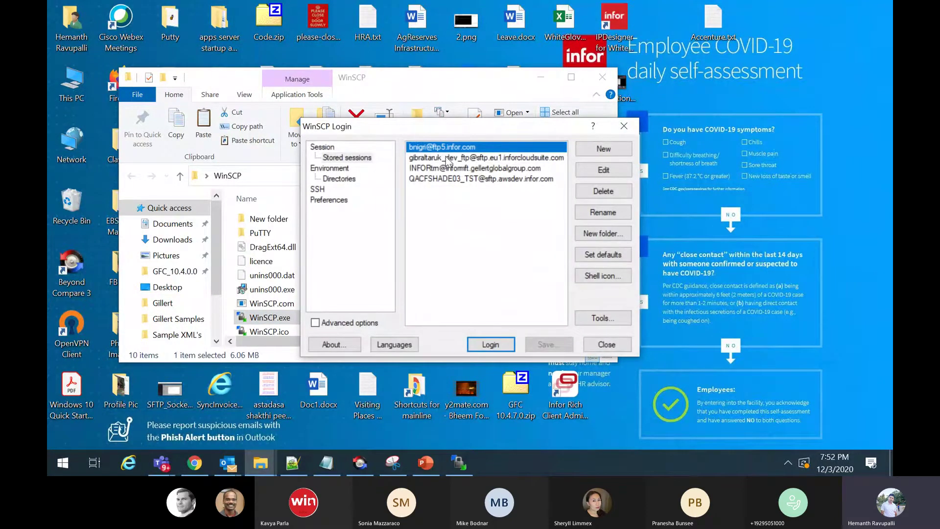
Log in to the stored informft.gellertglobalgroup.com session and open the remote folder /Gillert/EDI/READ
click(492, 171)
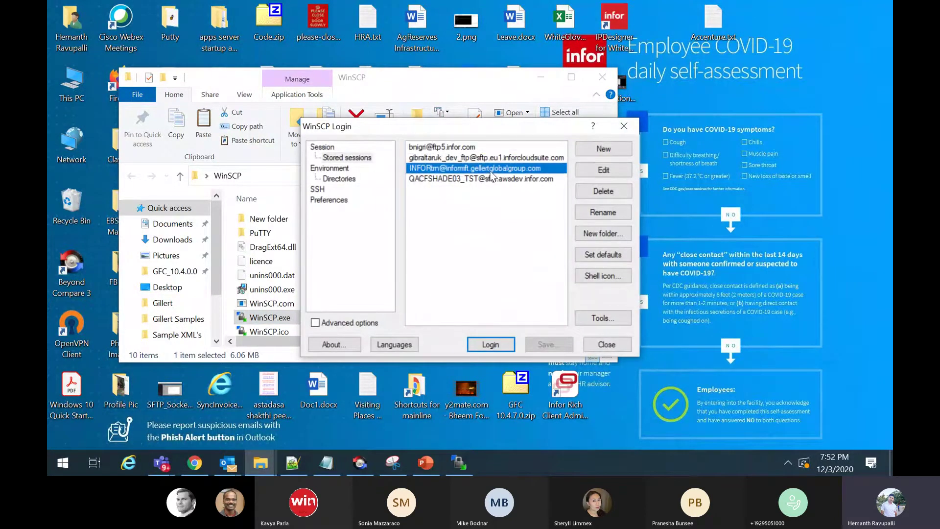
click(486, 349)
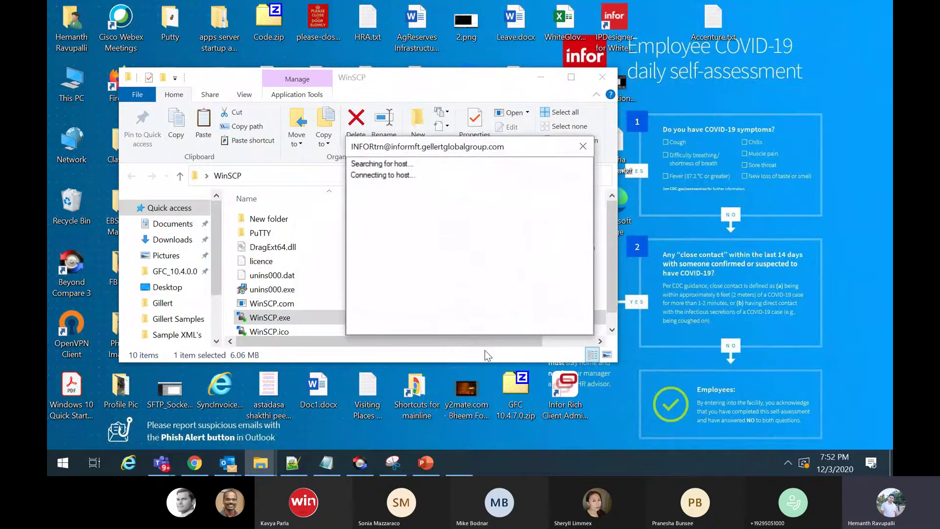
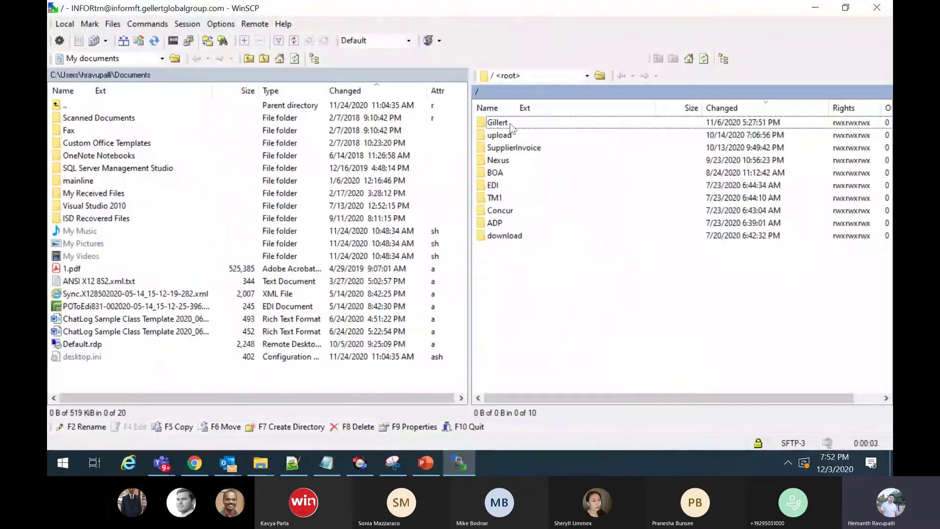
double_click(510, 123)
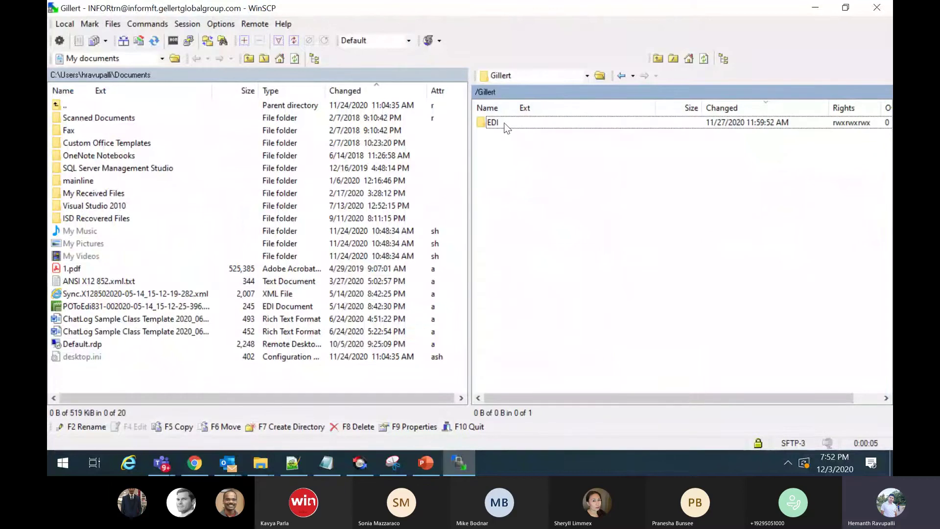
double_click(504, 122)
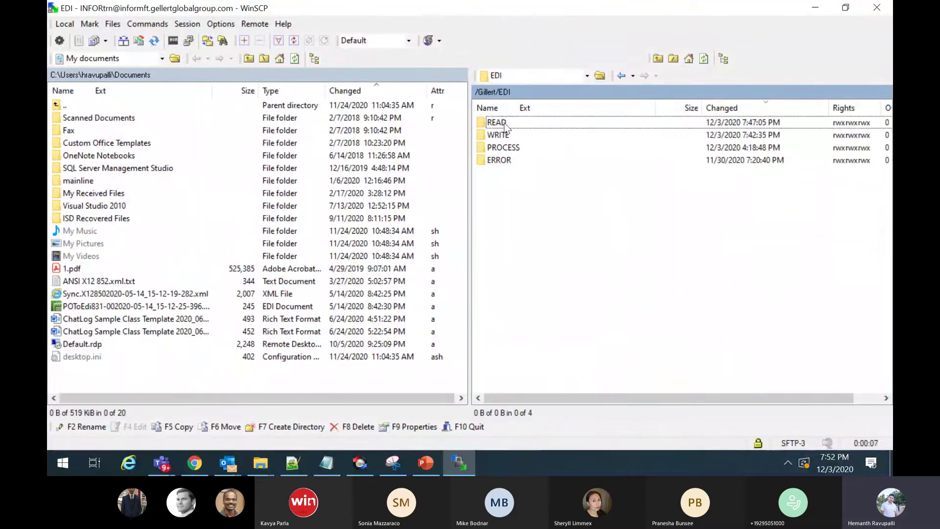
Review EDIShipmentSO.edi from the Gillert Samples folder in Notepad++, close the file and minimize the editor
mouse_move(275, 463)
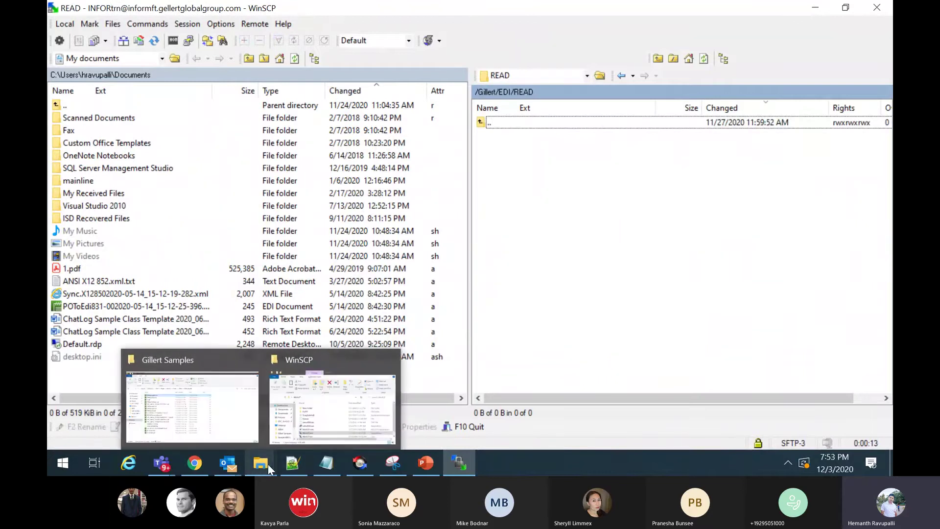
key(alt+Tab)
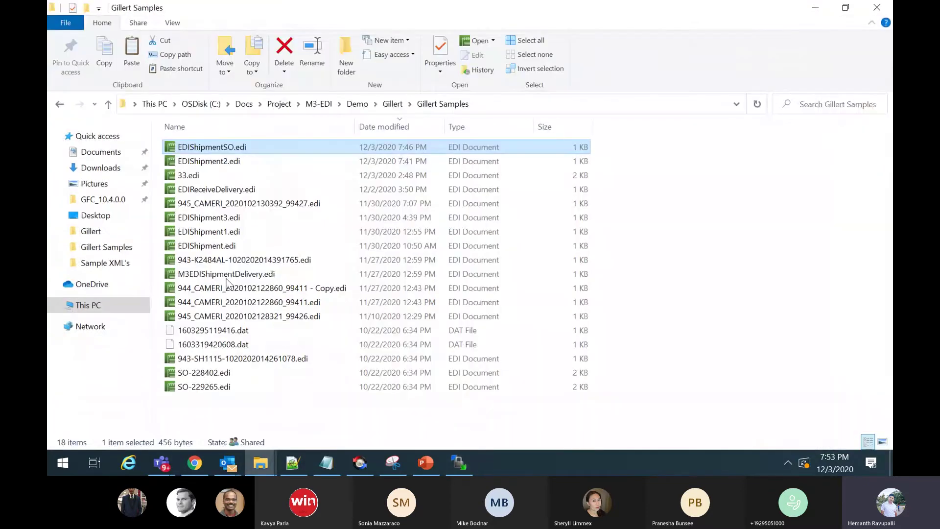
right_click(242, 149)
click(284, 203)
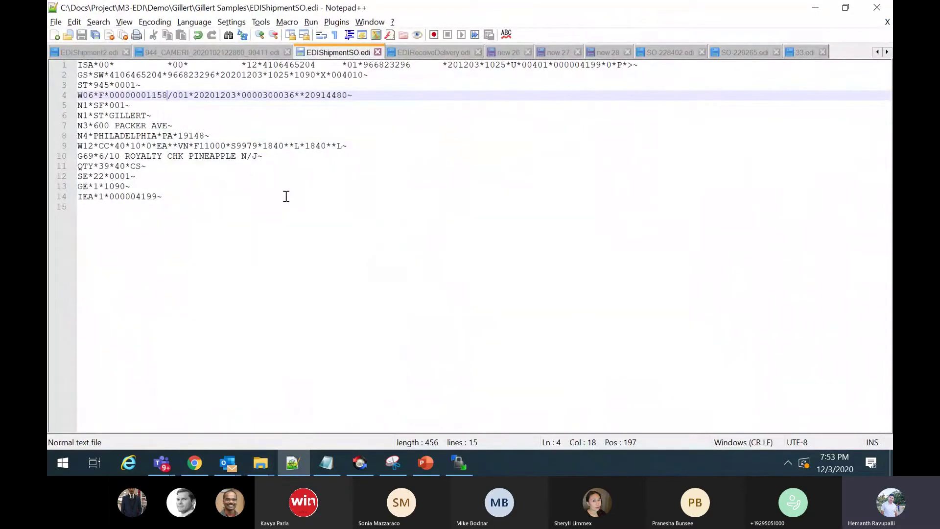
click(378, 52)
click(812, 7)
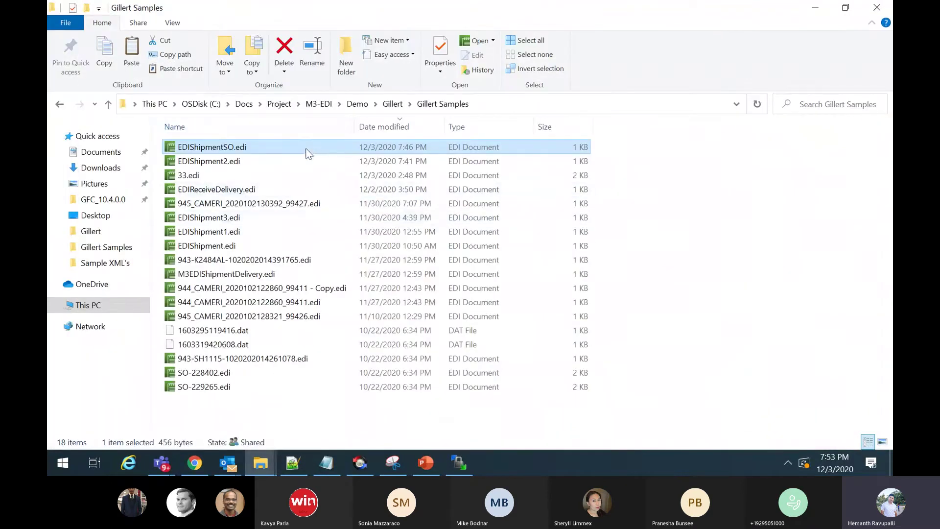
Copy EDIShipmentSO.edi from Gillert Samples into the remote /Gillert/EDI/READ folder in WinSCP and refresh the remote listing
right_click(273, 146)
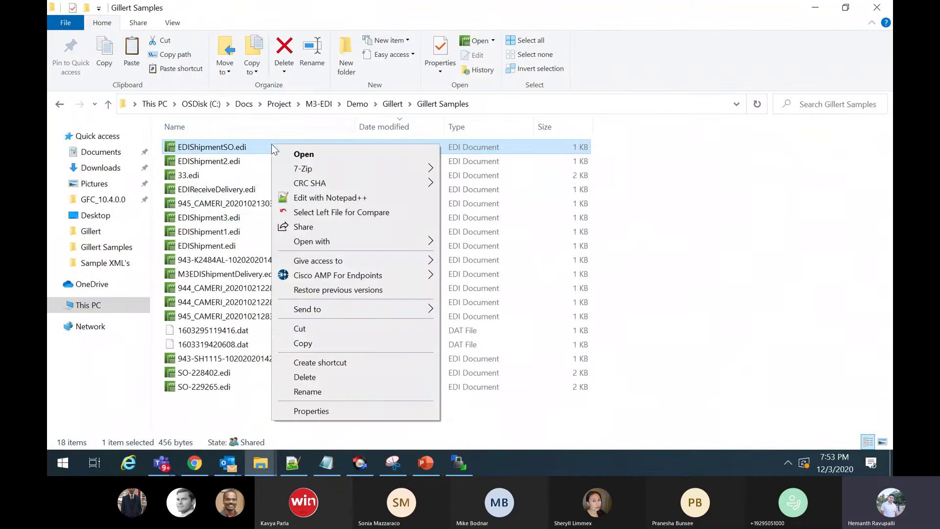
click(317, 345)
key(alt+Tab)
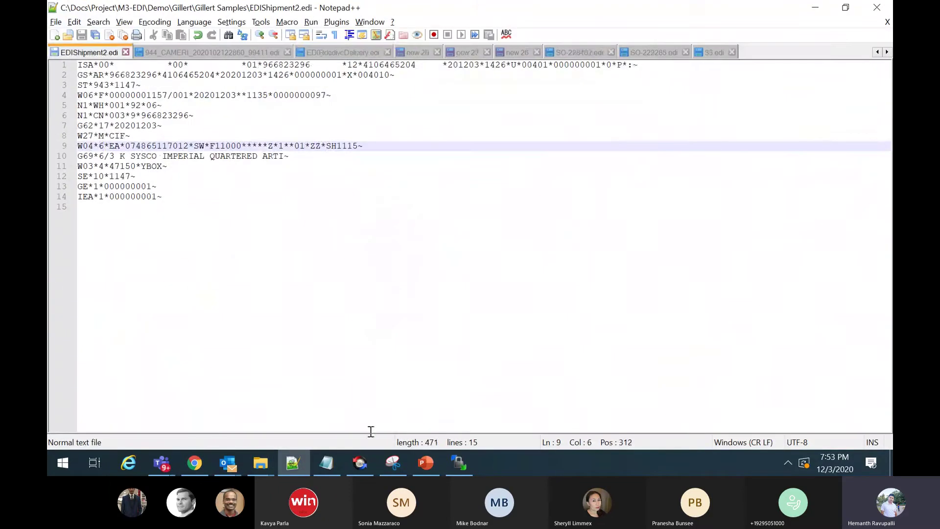
click(454, 461)
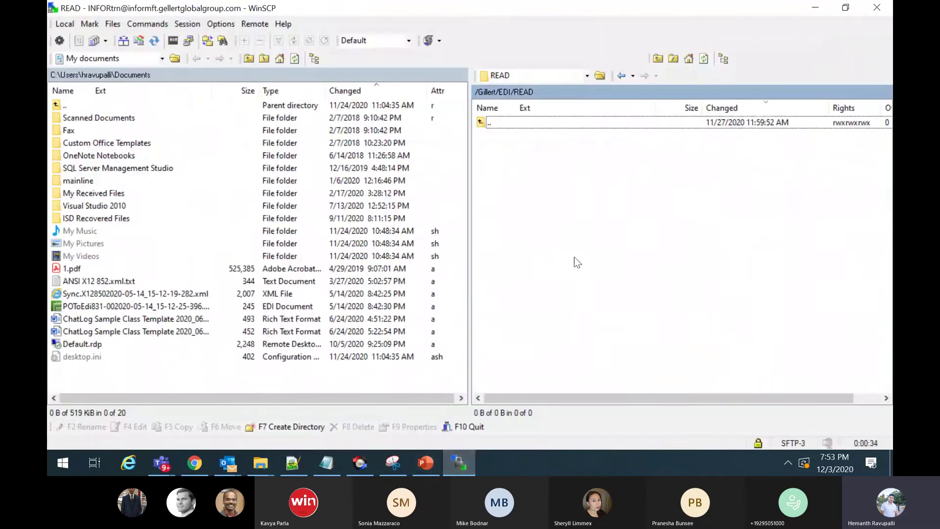
key(ctrl+v)
click(506, 283)
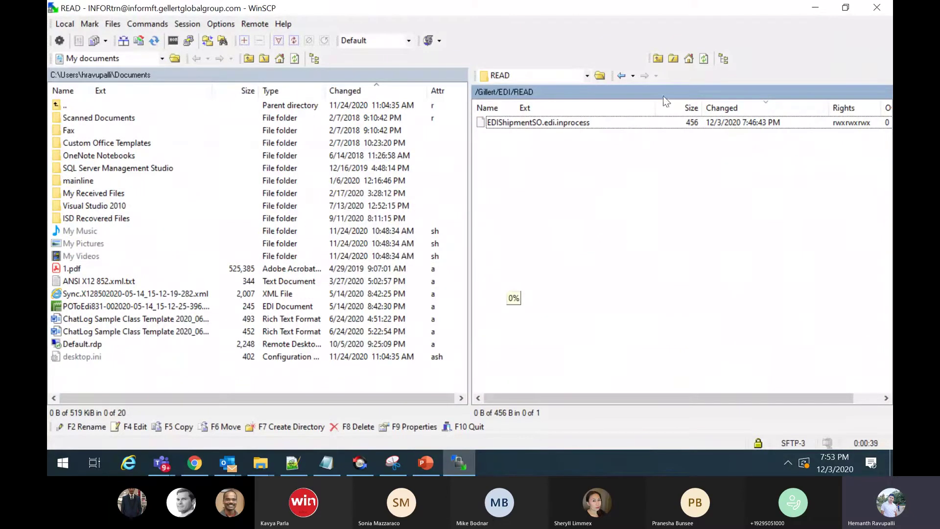
click(705, 60)
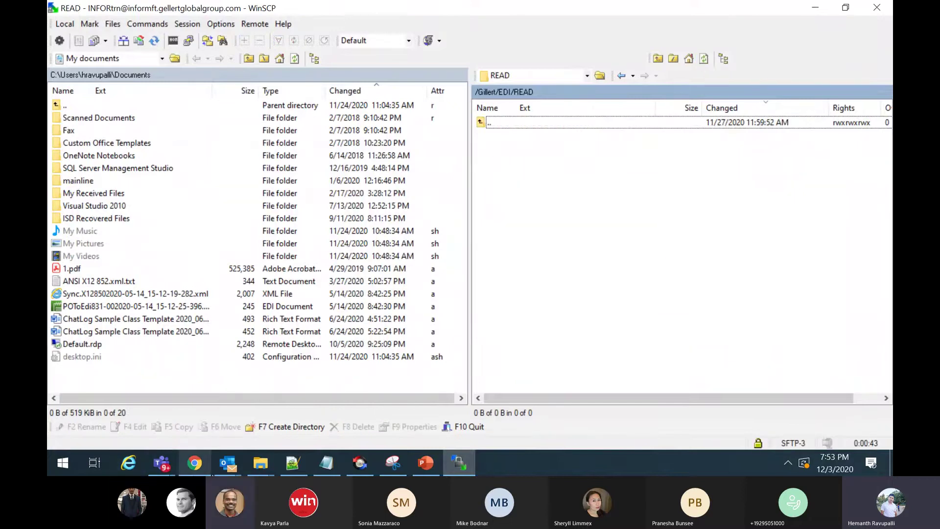
Return to OneView in ION Desk and rerun the Load.M3EDIShipment search for the last hour
click(214, 474)
click(195, 463)
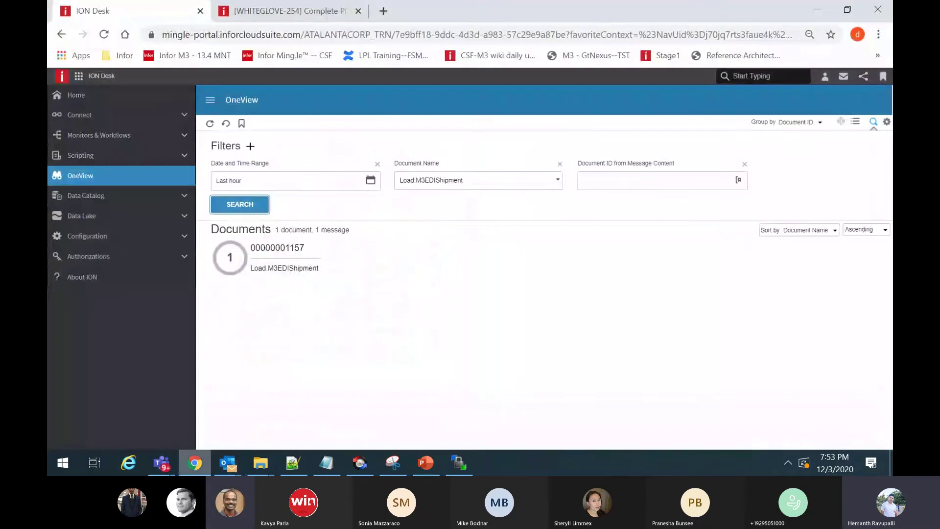
click(242, 201)
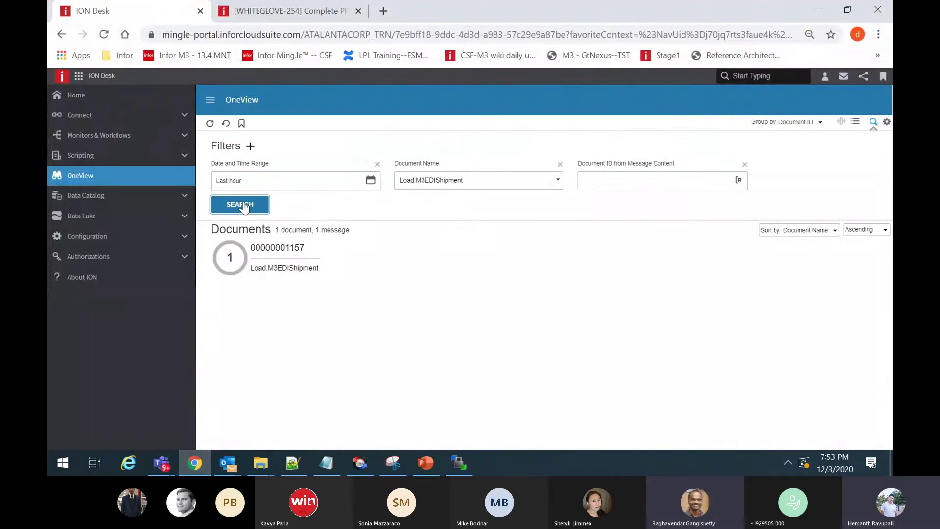
click(243, 204)
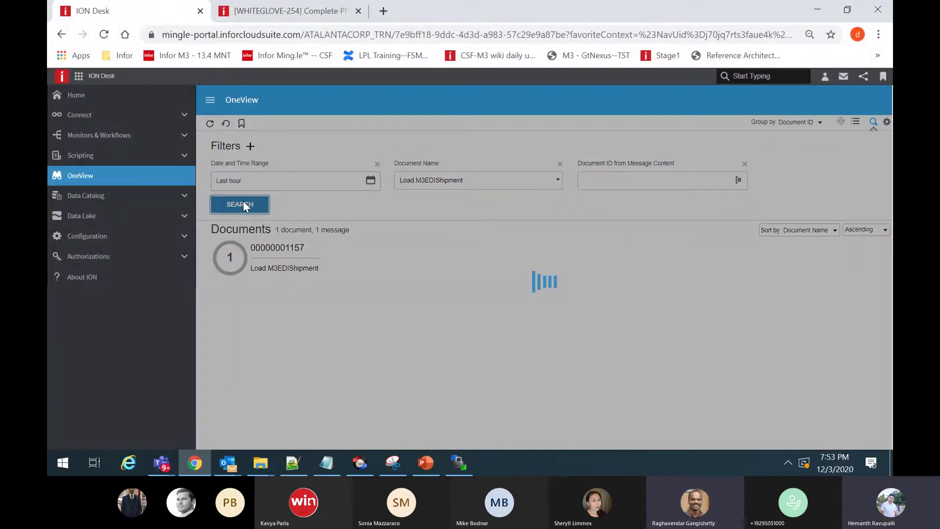
click(161, 462)
click(529, 386)
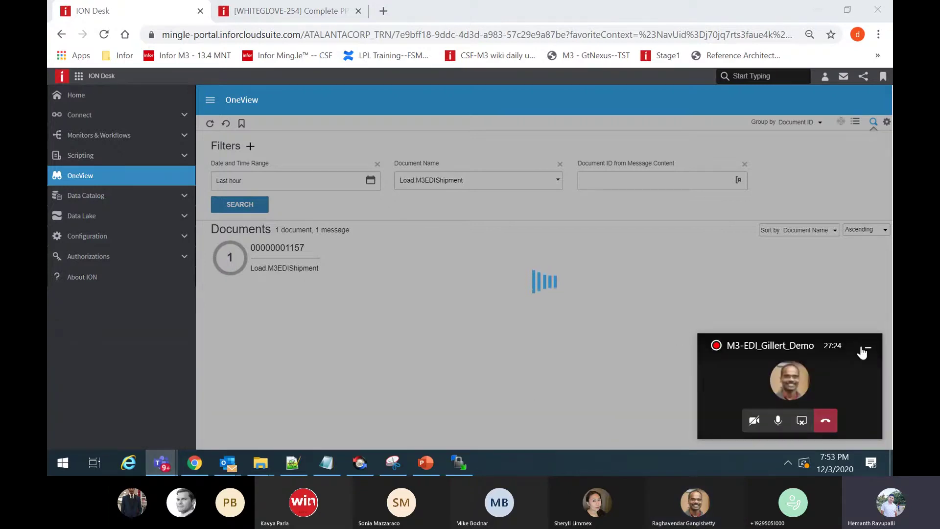
click(866, 346)
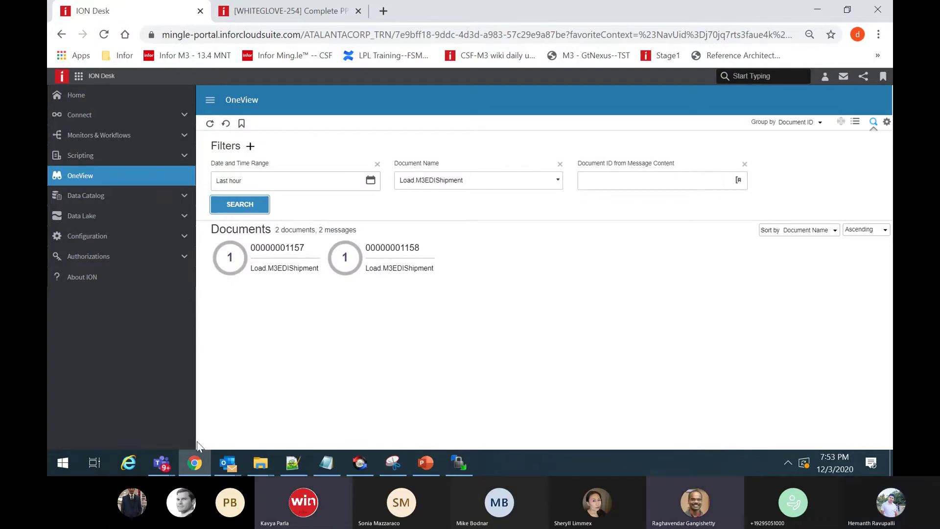
mouse_move(196, 470)
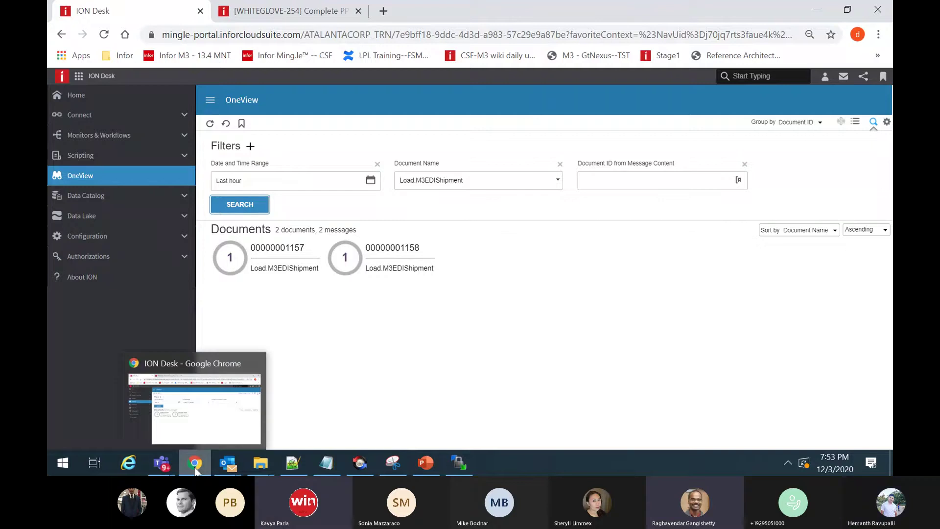
click(301, 389)
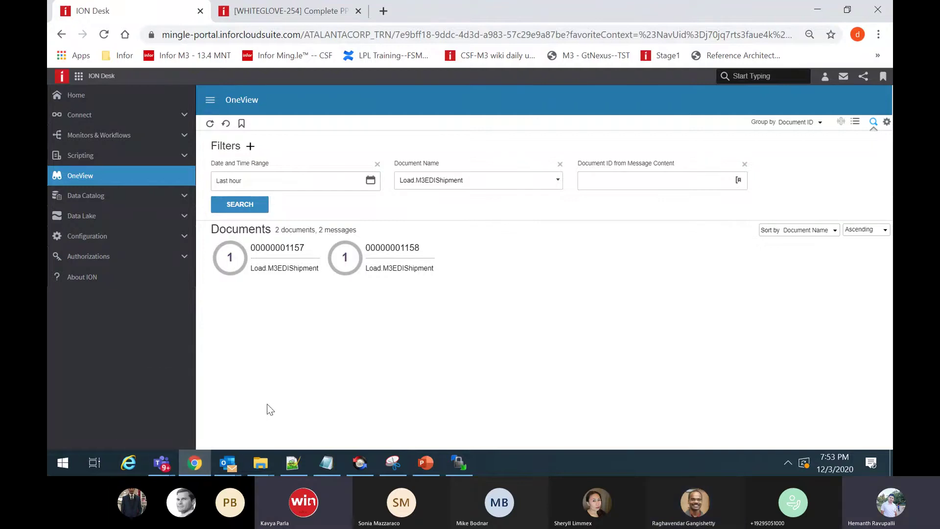
mouse_move(198, 461)
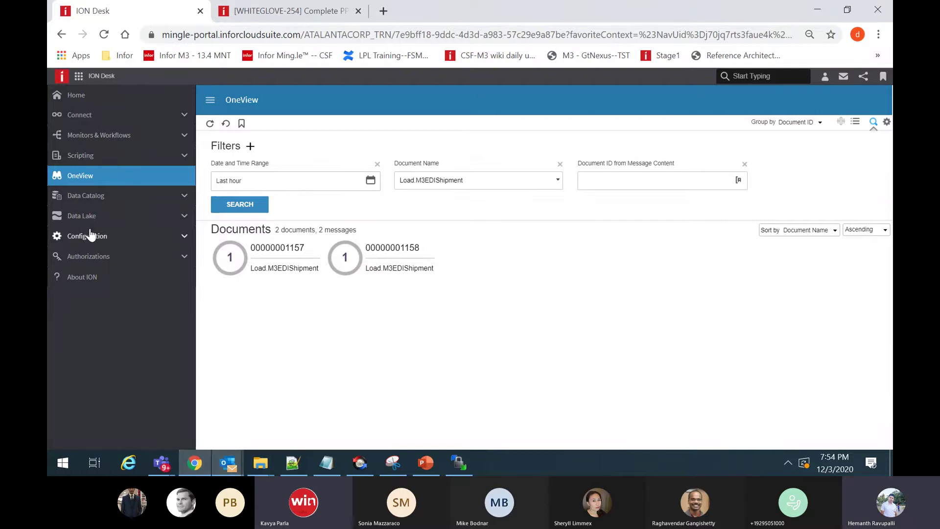
Switch from ION Desk to Infor M3 and reload the message status list in Enterprise Collaborator Administration
click(80, 78)
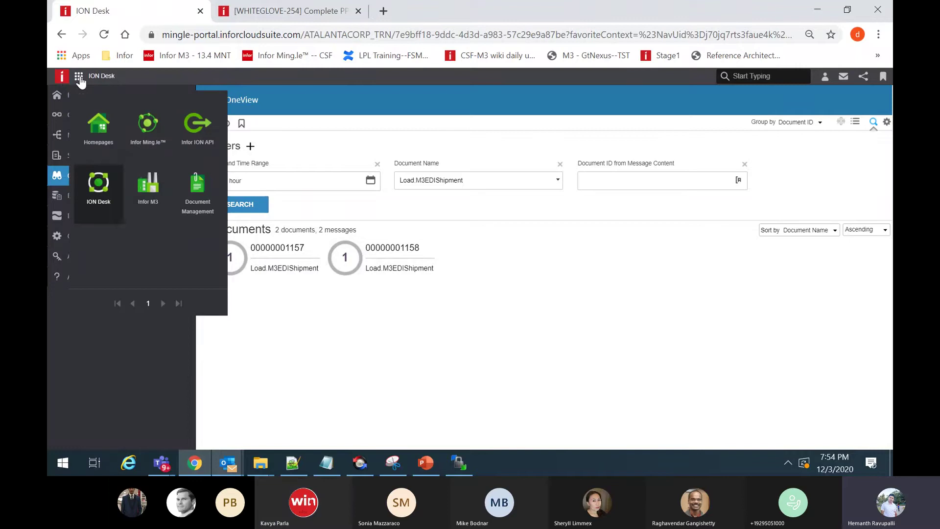
click(148, 203)
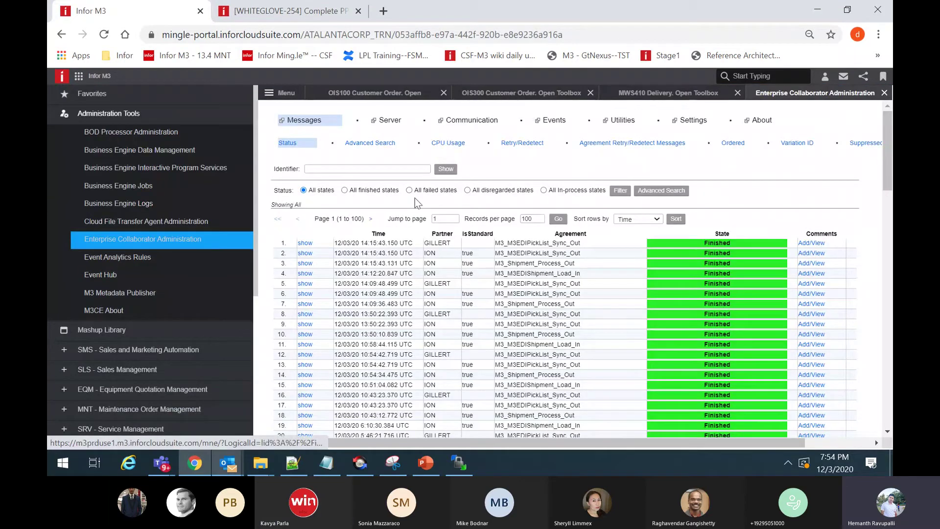
click(309, 125)
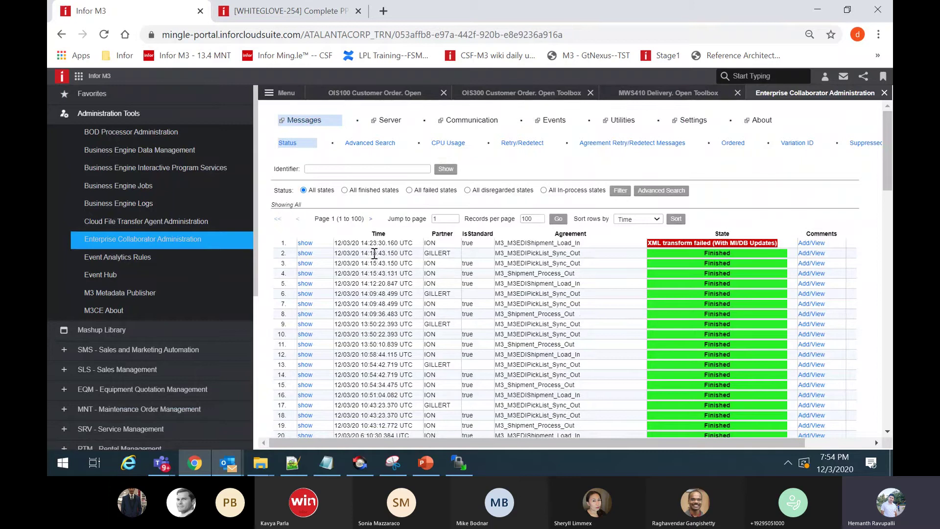
Show the message log of the newest M3_M3EDIShipment_Load_In message and examine its XML transform error details
click(305, 242)
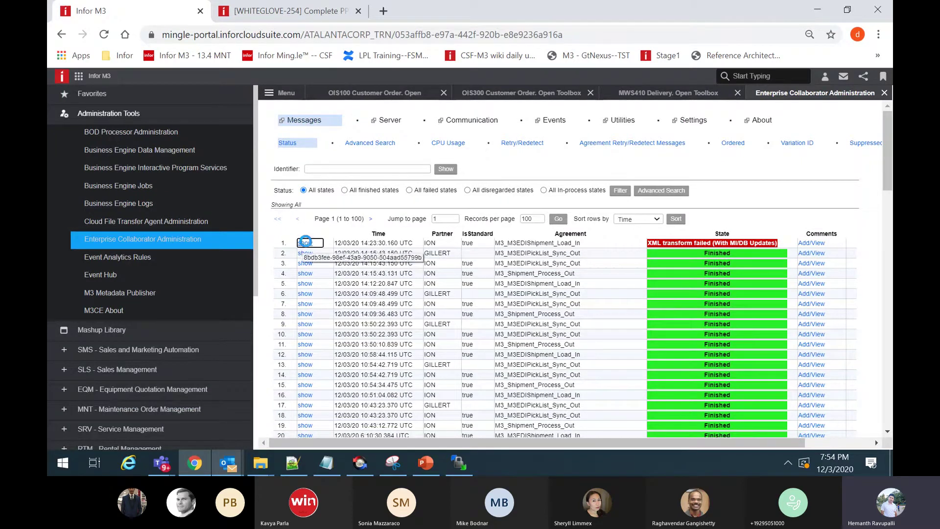
click(324, 197)
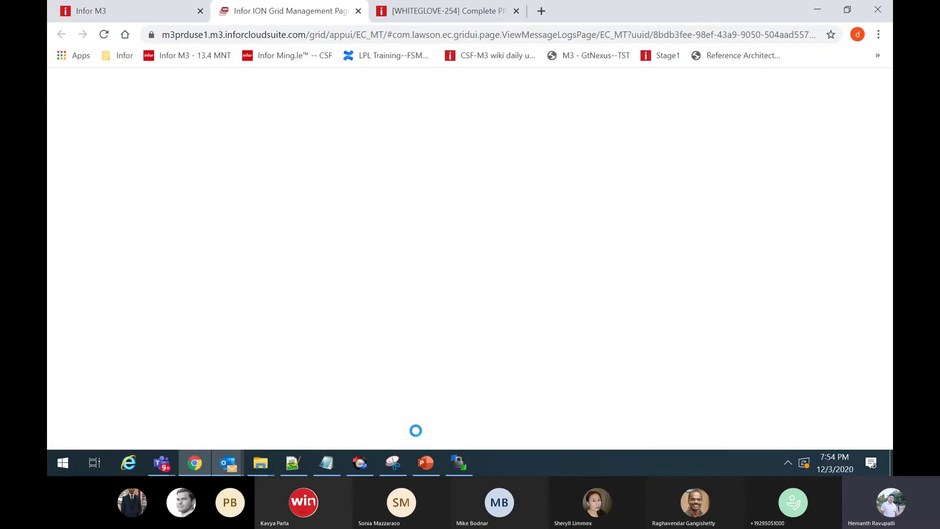
drag(346, 444, 364, 443)
scroll(433, 417, right, 10)
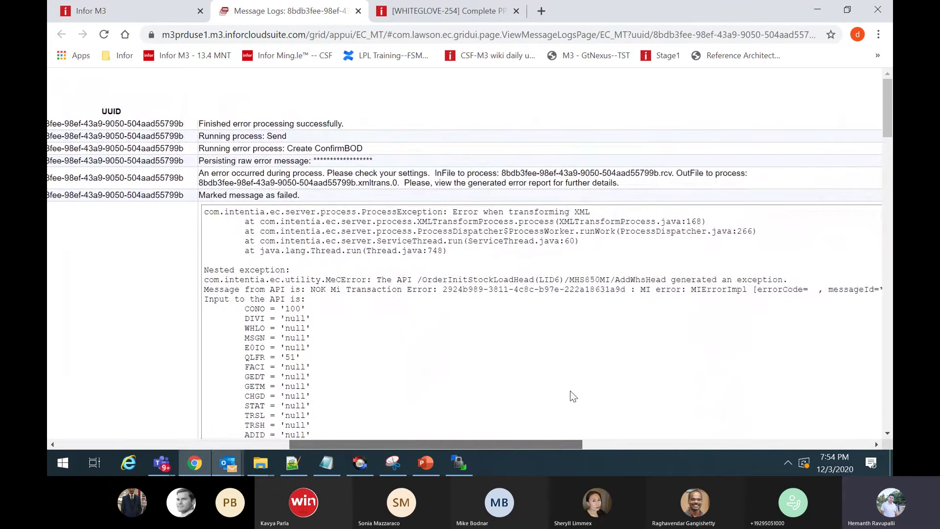
scroll(573, 396, right, 10)
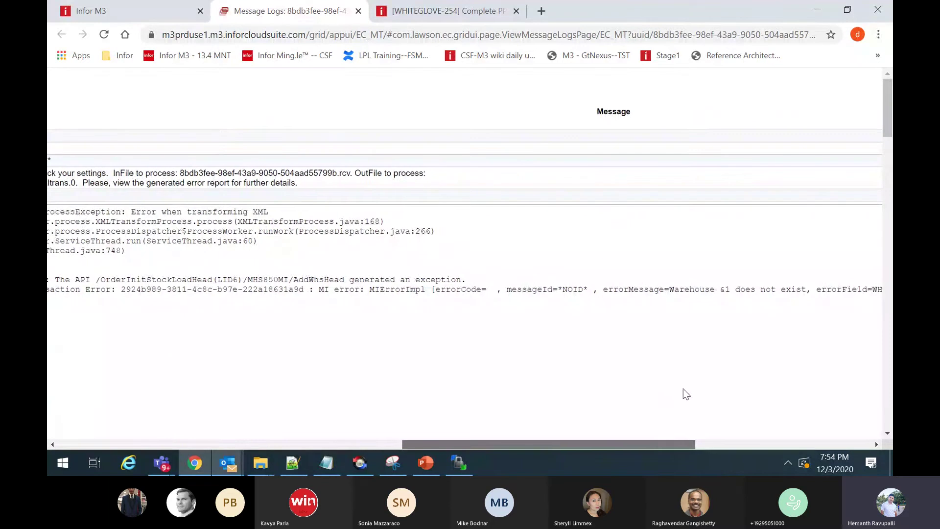
Open EDIShipmentSO.edi from the Gillert Samples folder in Notepad++
scroll(684, 389, right, 1)
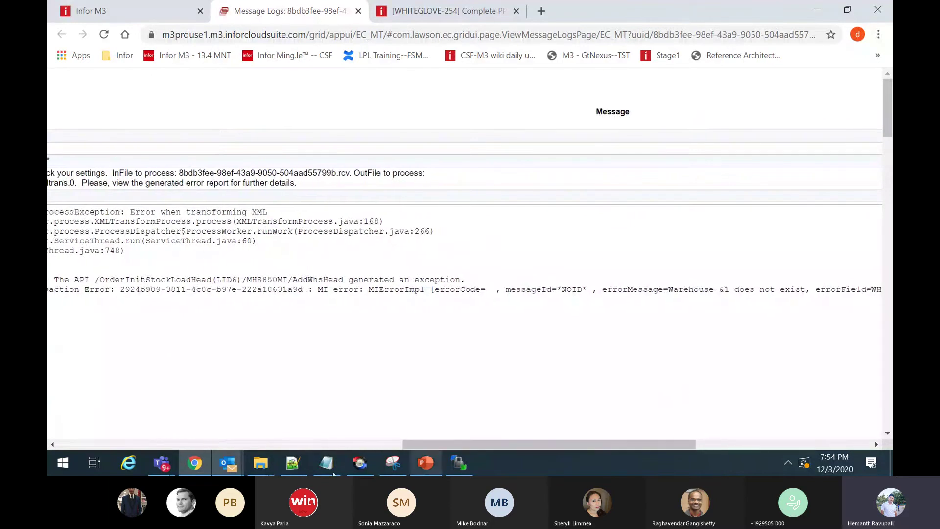
click(290, 467)
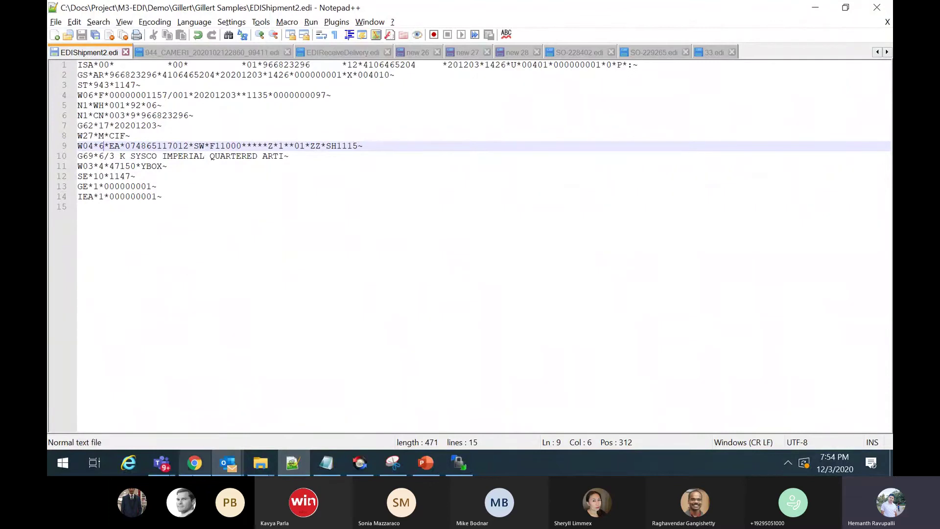
click(293, 466)
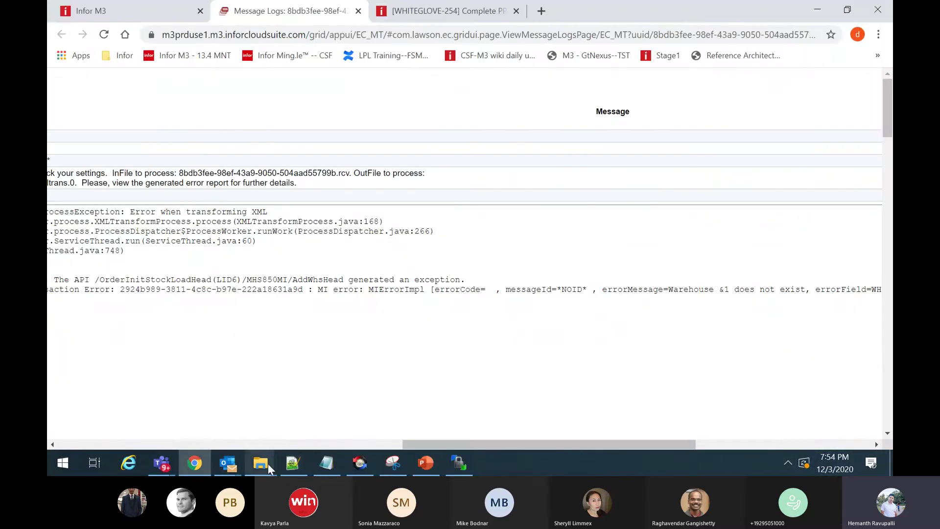
click(268, 464)
click(216, 415)
click(223, 147)
right_click(223, 147)
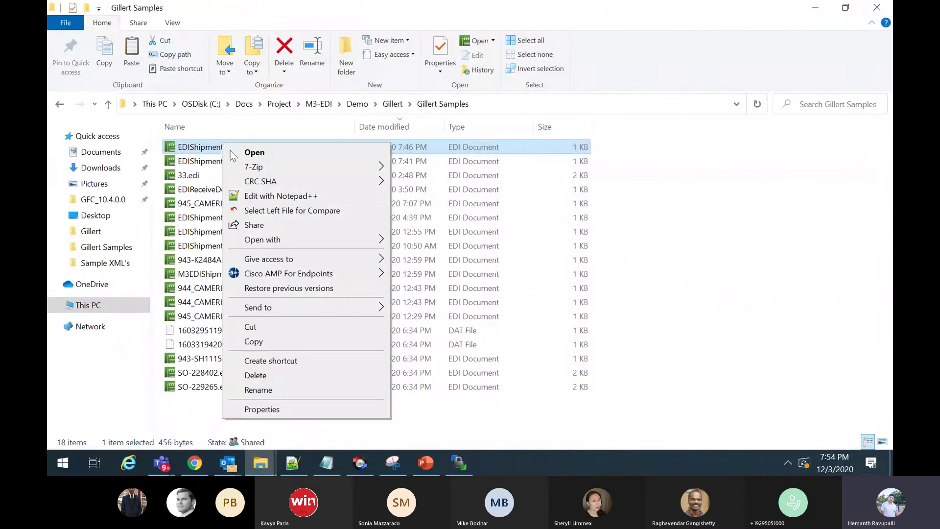
click(265, 196)
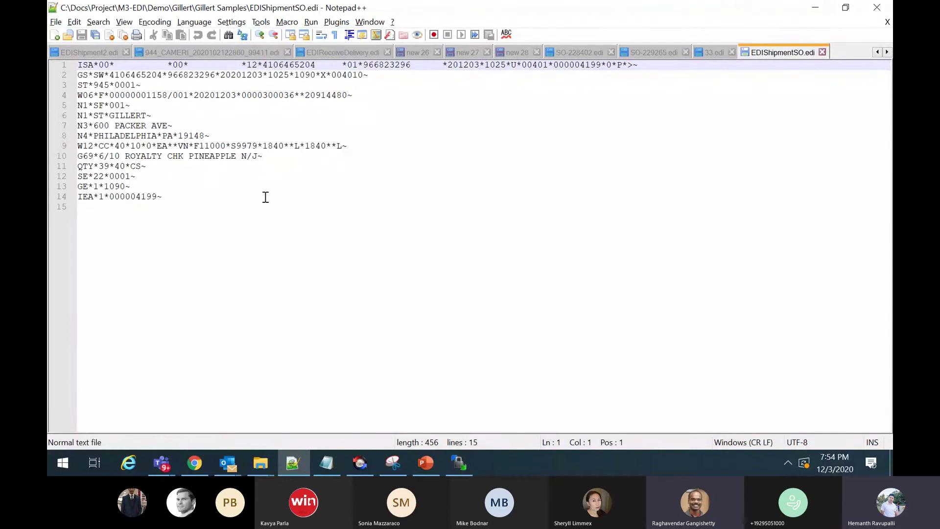
Highlight the ship-from warehouse code in the N1*SF segment of EDIShipmentSO.edi
click(161, 207)
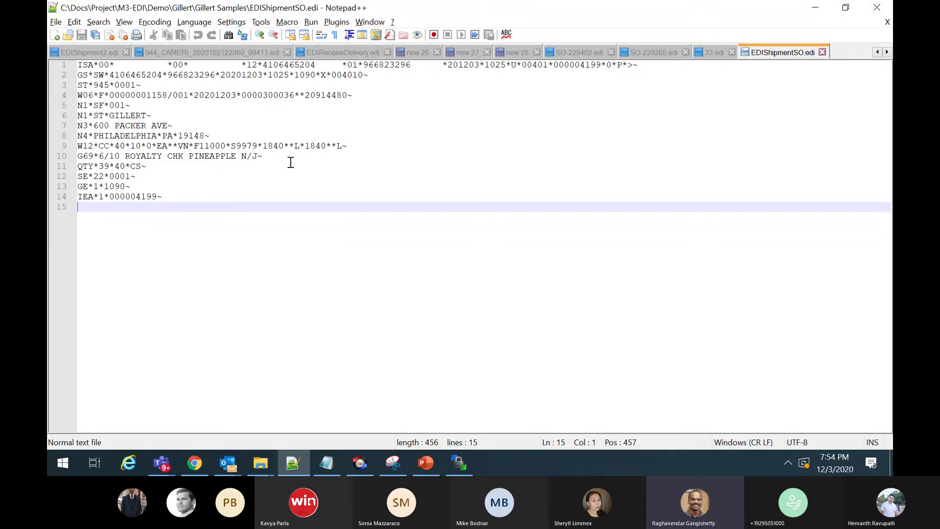
double_click(112, 107)
key(alt+Tab)
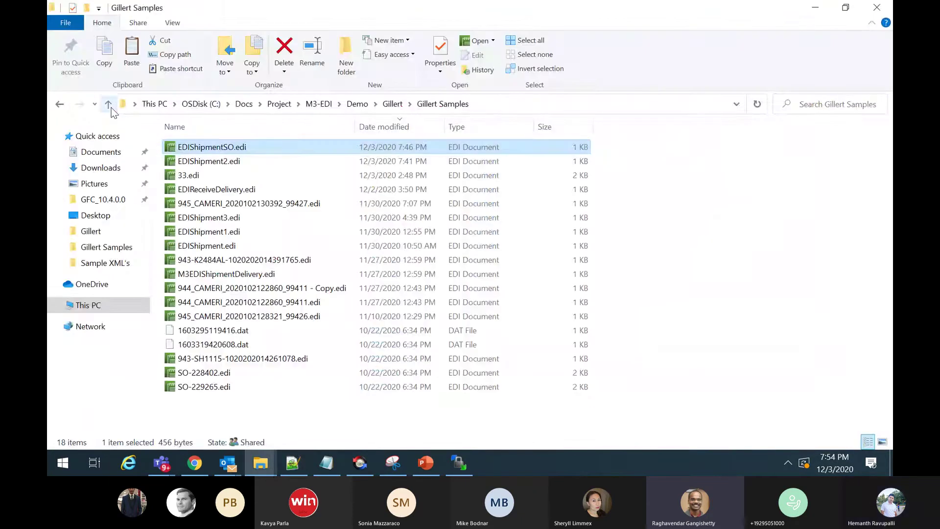
click(815, 8)
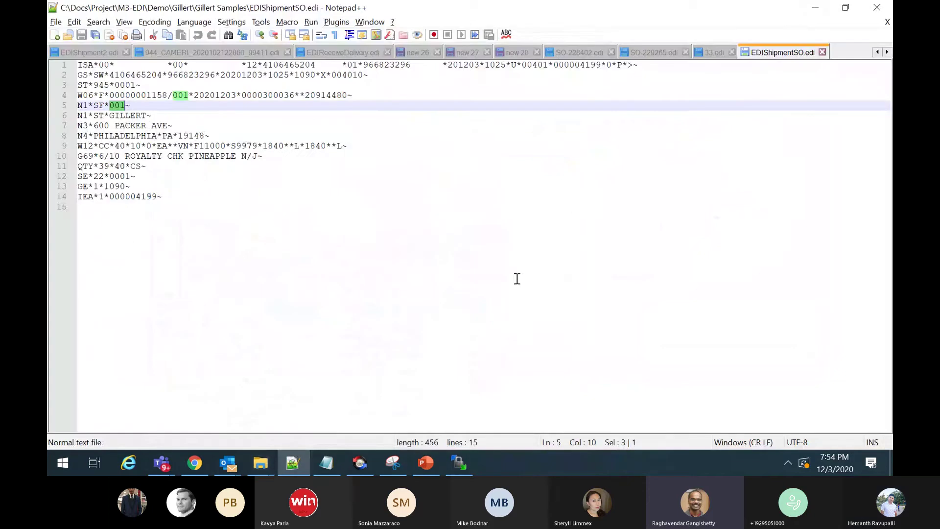
Switch back to the message log in Chrome and examine the MHS850MI/AddWhsHead error with its API input values
click(200, 459)
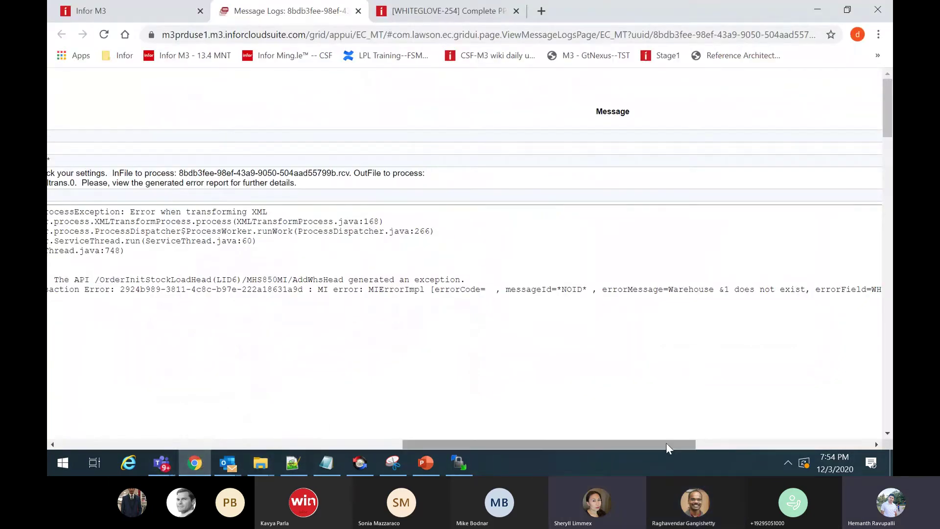
mouse_move(666, 443)
mouse_down()
mouse_move(698, 444)
mouse_move(647, 443)
mouse_up()
key(alt+Tab)
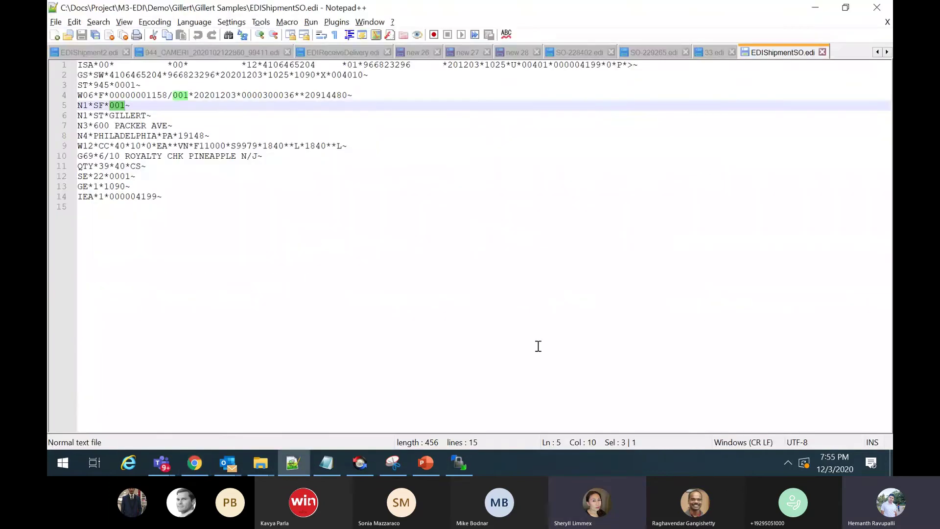
click(204, 455)
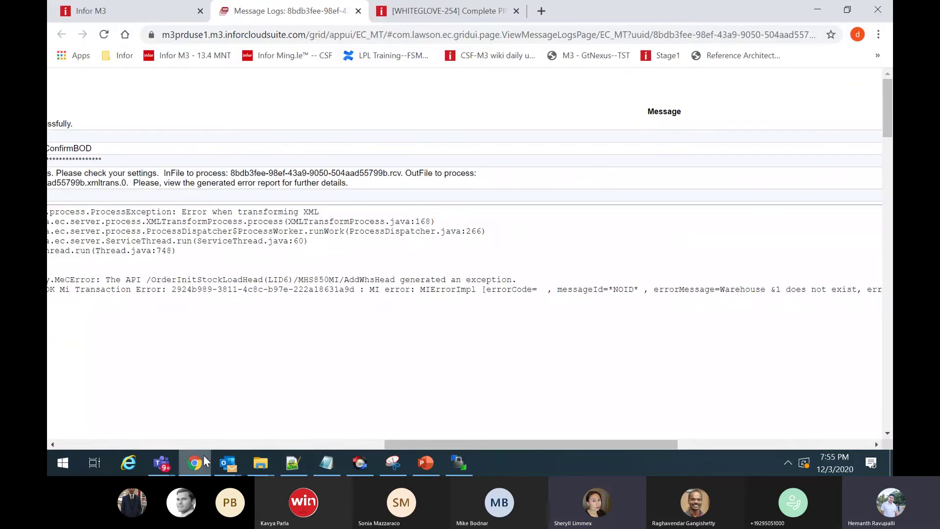
drag(501, 444, 351, 463)
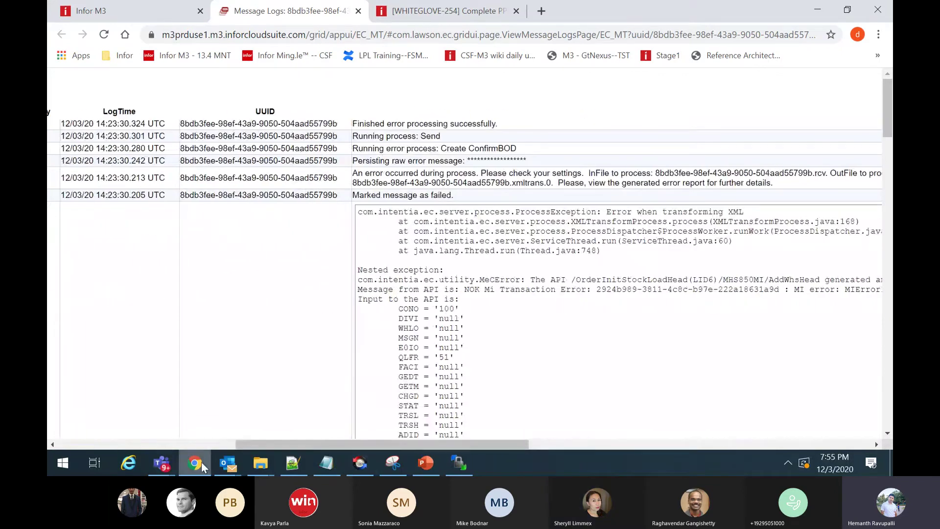
mouse_move(202, 463)
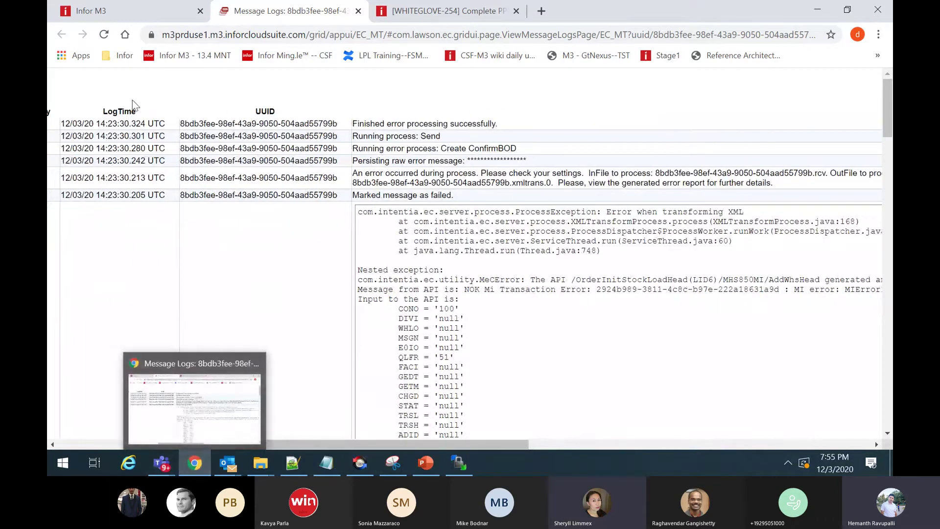
Return to Infor M3, display the GILLERT order that has no customer's order reference in OIS300 and check its warehouse
click(127, 7)
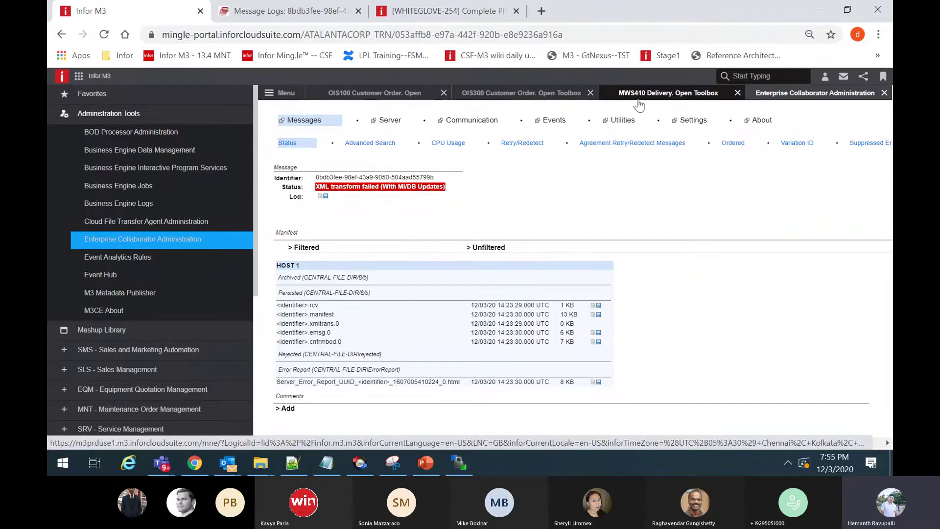
click(517, 95)
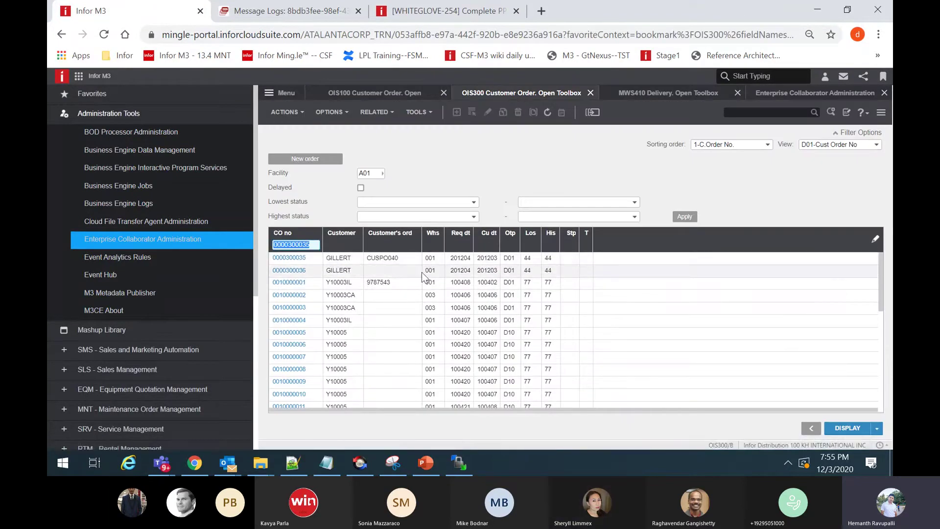
right_click(422, 274)
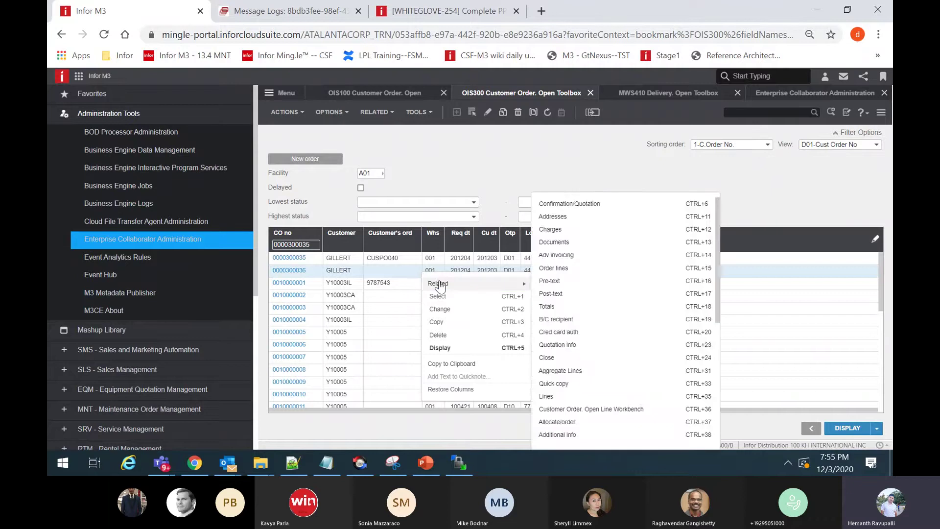
click(441, 348)
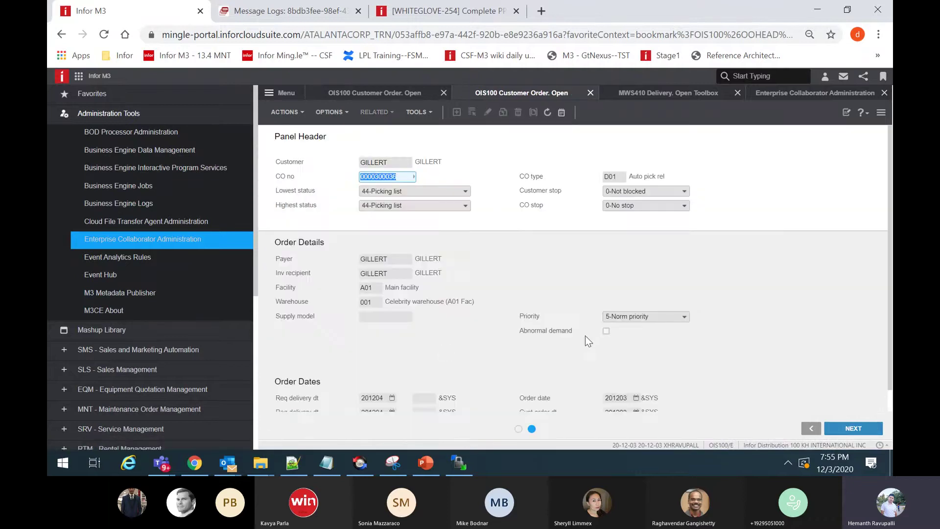
click(369, 302)
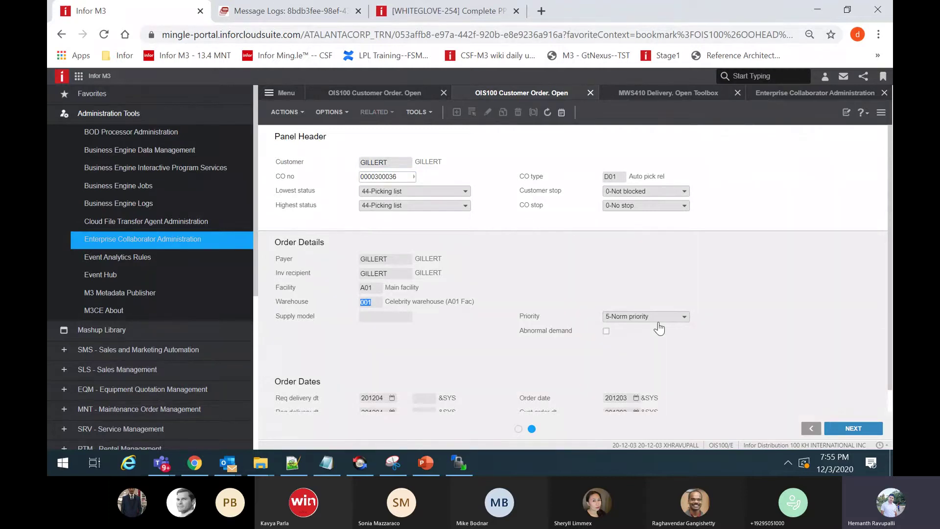
key(F12)
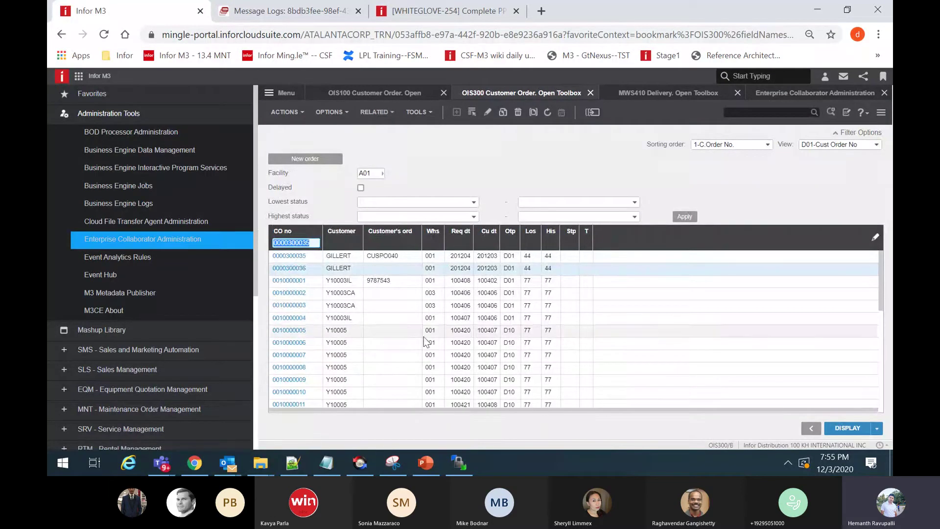
Start a new GILLERT customer order with CO type D01, requested delivery date 201204 and panel sequence EFGH5
key(BackSpace)
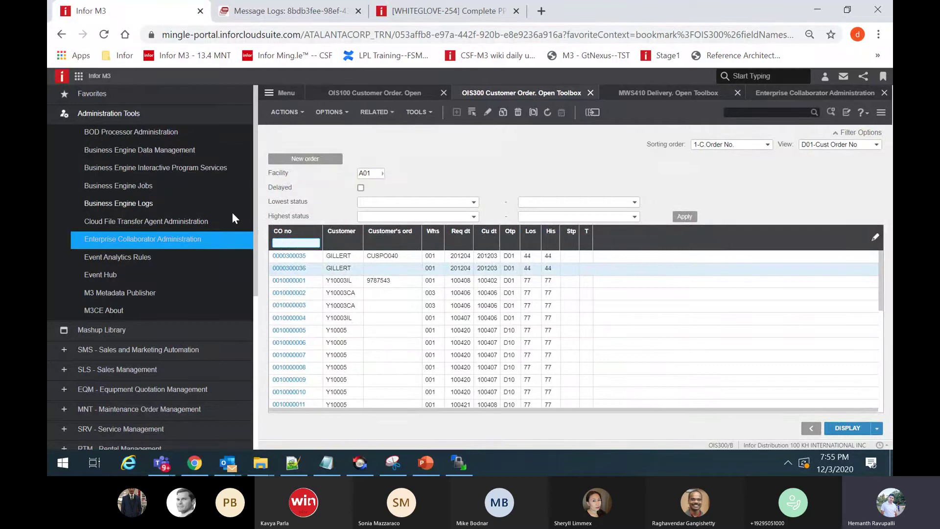
click(315, 162)
click(369, 222)
text(D01)
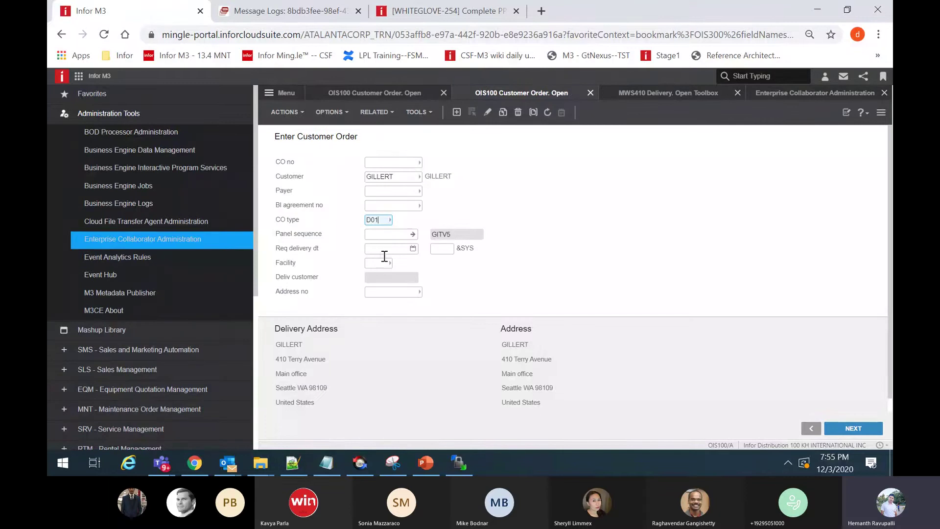
click(413, 250)
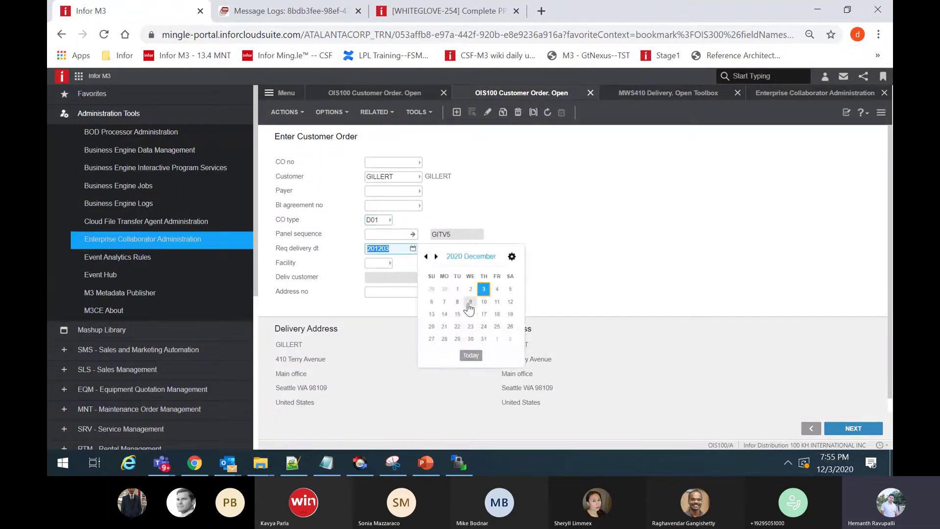
click(497, 290)
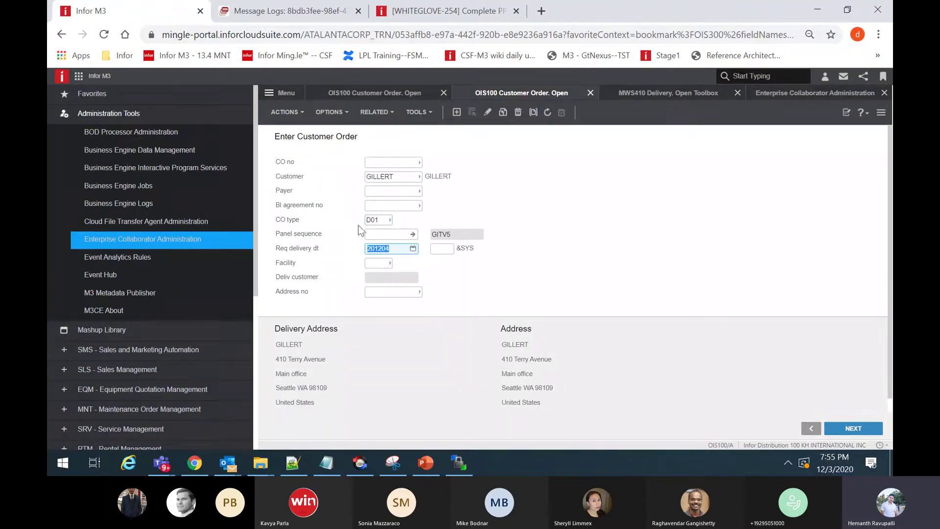
click(381, 233)
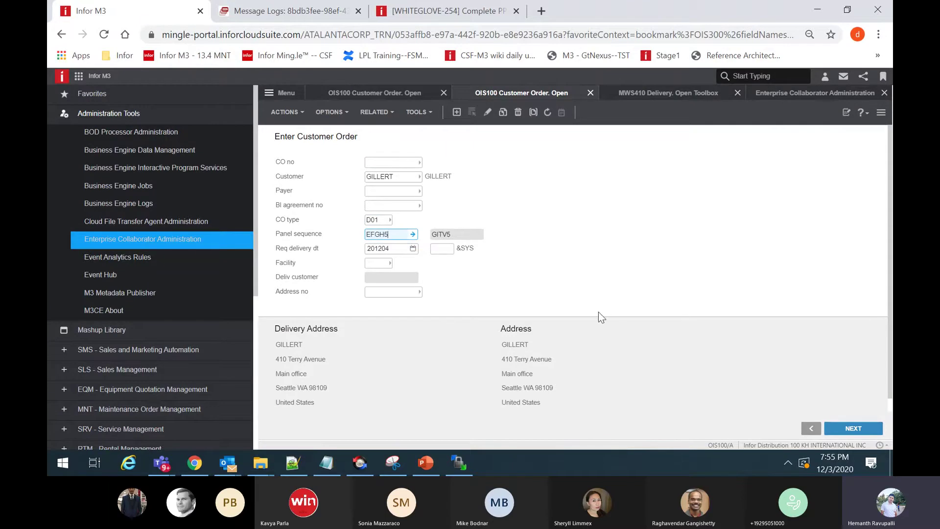
key(Return)
key(Return)
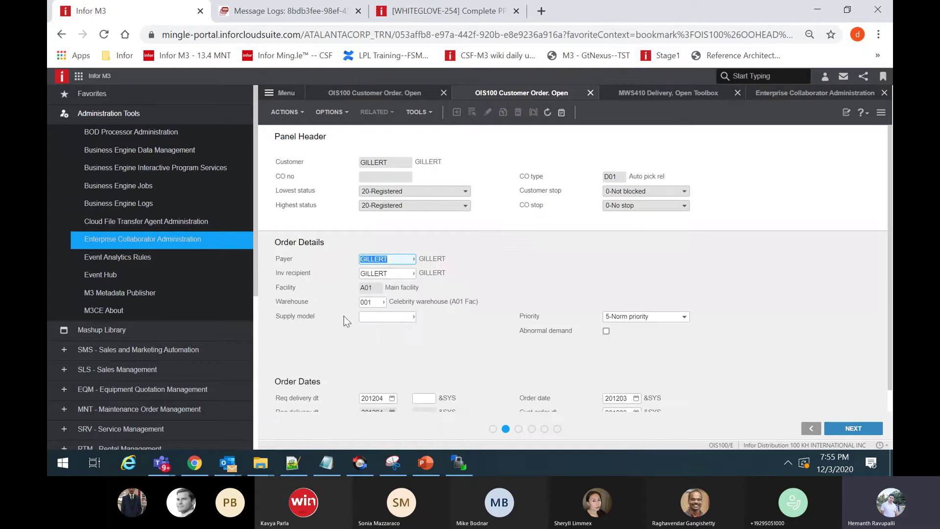
Accept the order details for warehouse 001 and the payment conditions, and fill in the customer's order number under the references
click(370, 307)
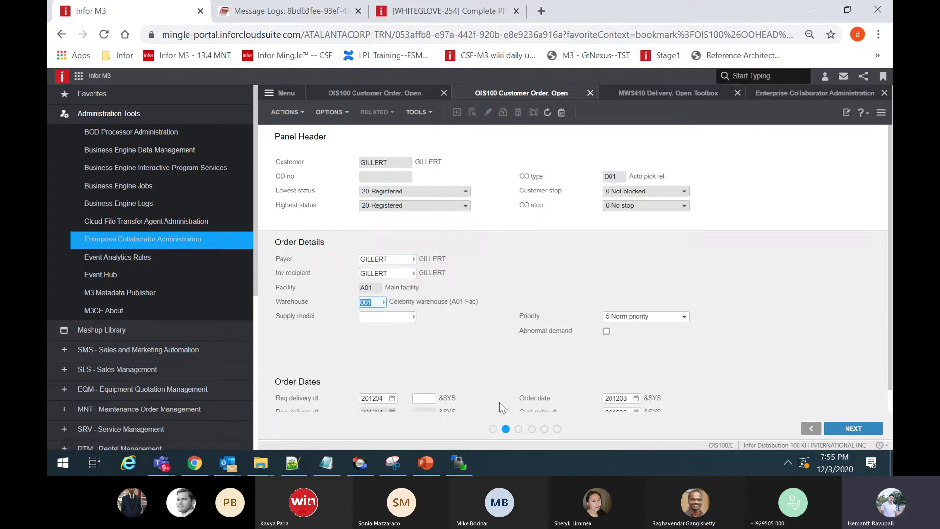
click(852, 433)
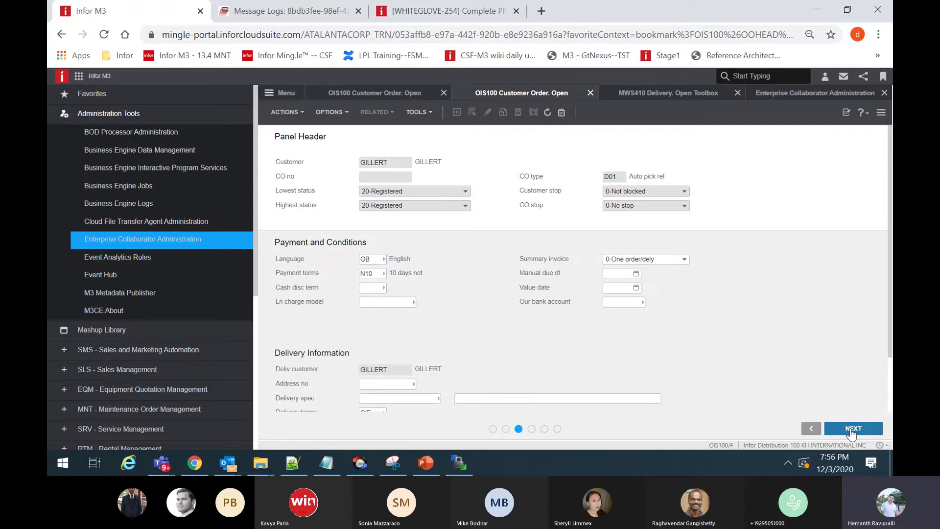
click(852, 429)
click(434, 332)
text(CUSPO00)
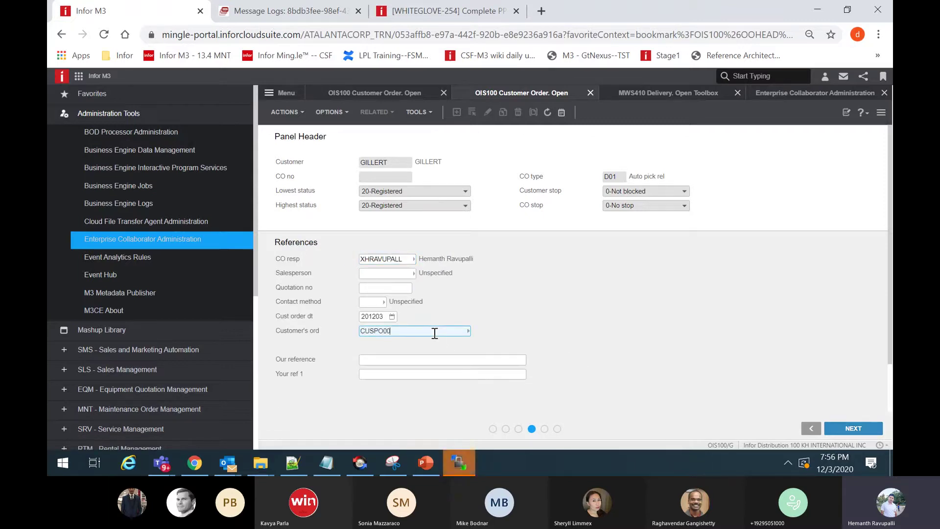
text(56)
key(Return)
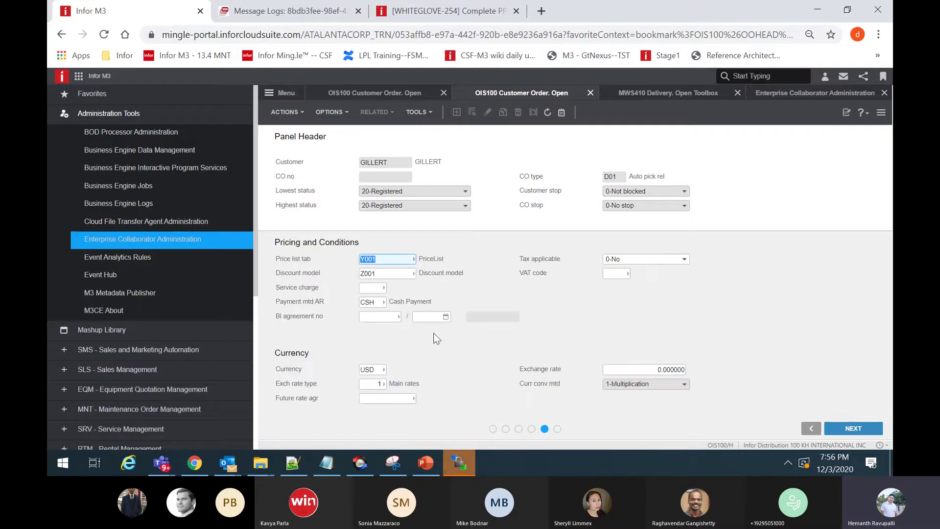
Accept the pricing conditions and add an order line for item F11000 with quantity 10 and sales price 15
key(Return)
text(F)
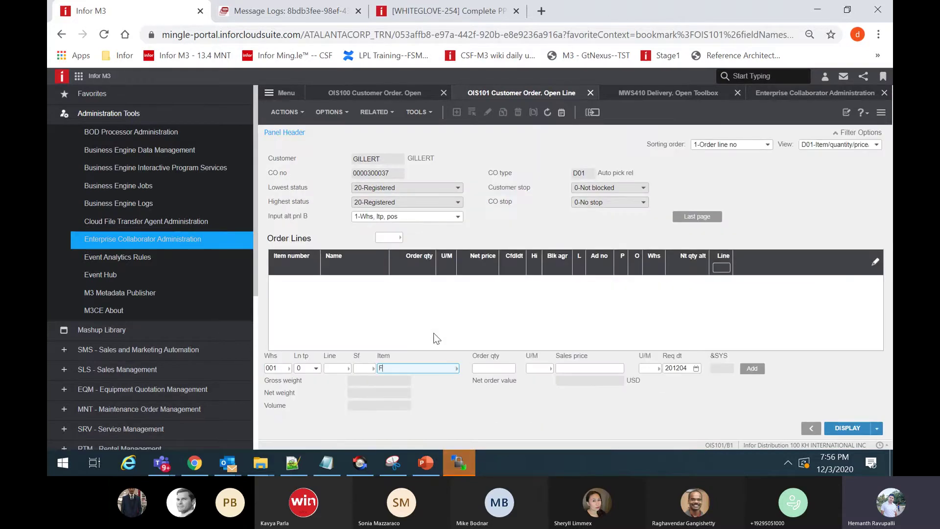
text(11000)
key(Tab)
key(Tab)
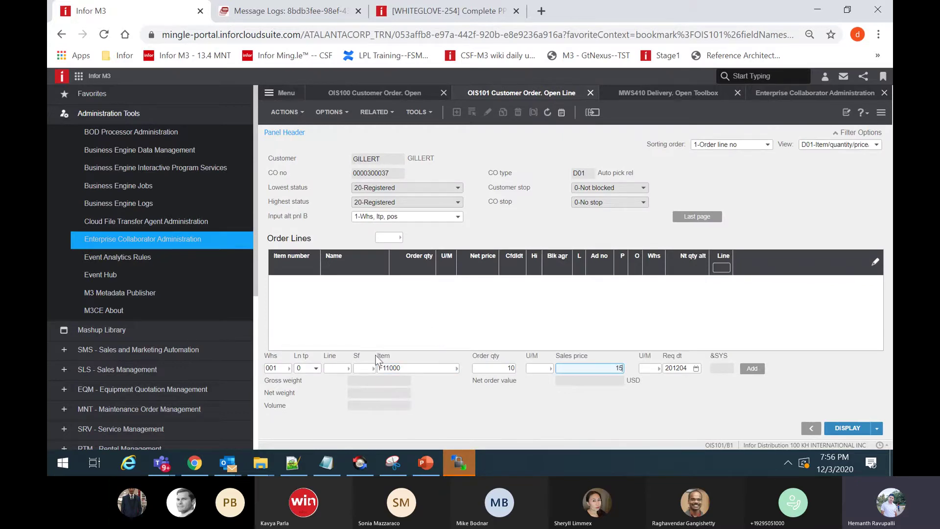
key(Return)
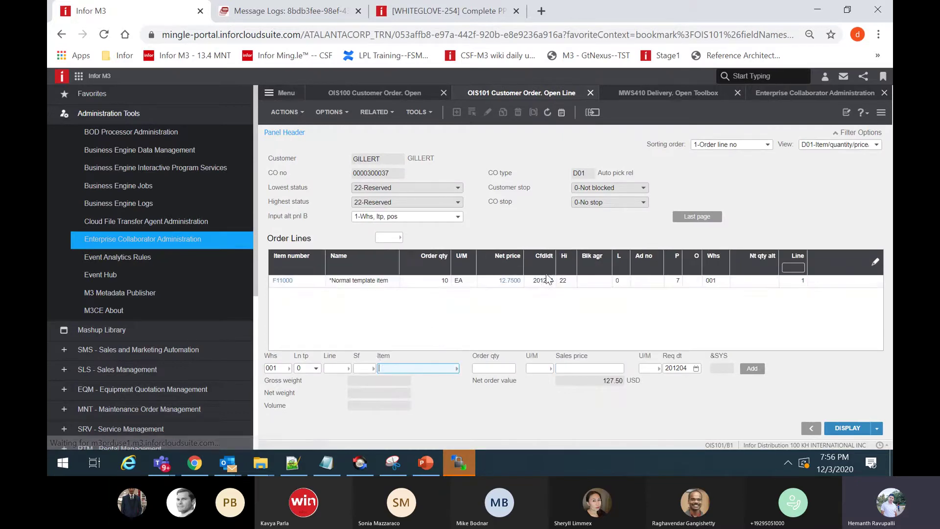
Open the allocation of the F11000 order line and allocate 10 from stock location YB0101
right_click(463, 280)
mouse_move(485, 292)
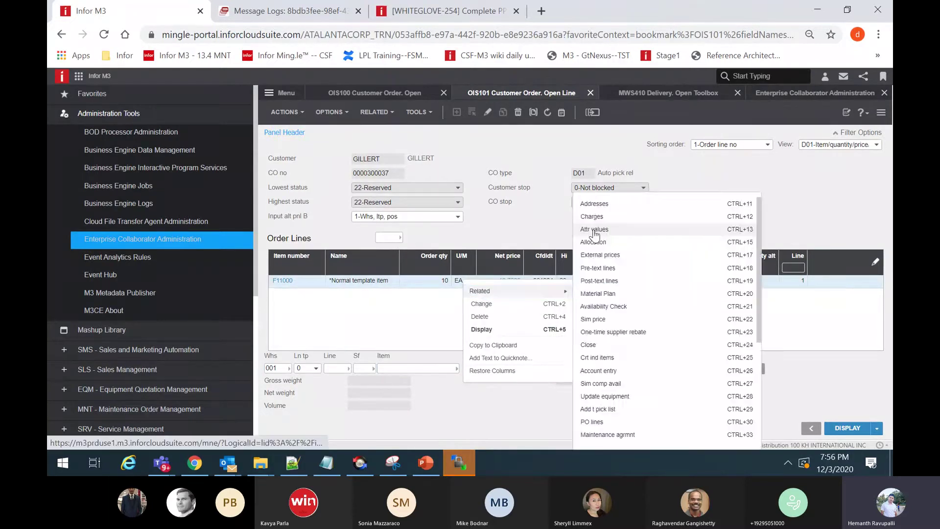
click(596, 247)
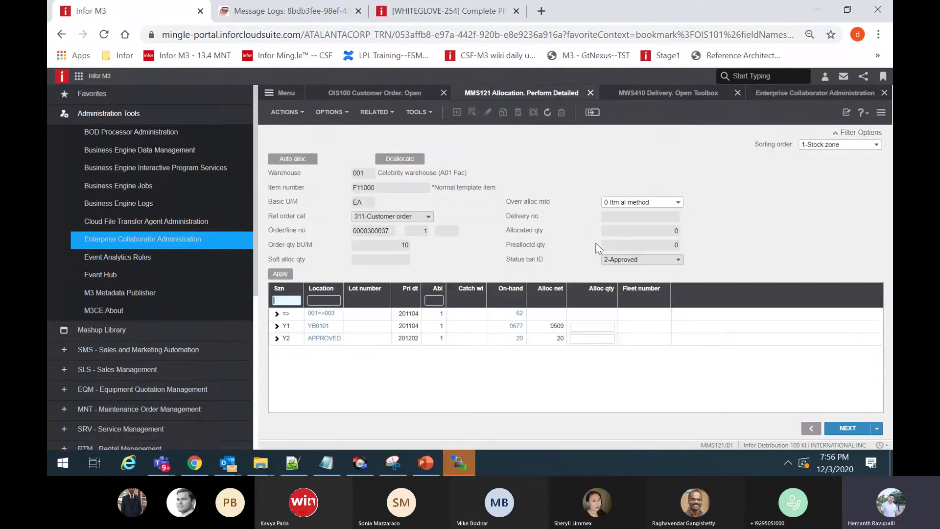
click(585, 327)
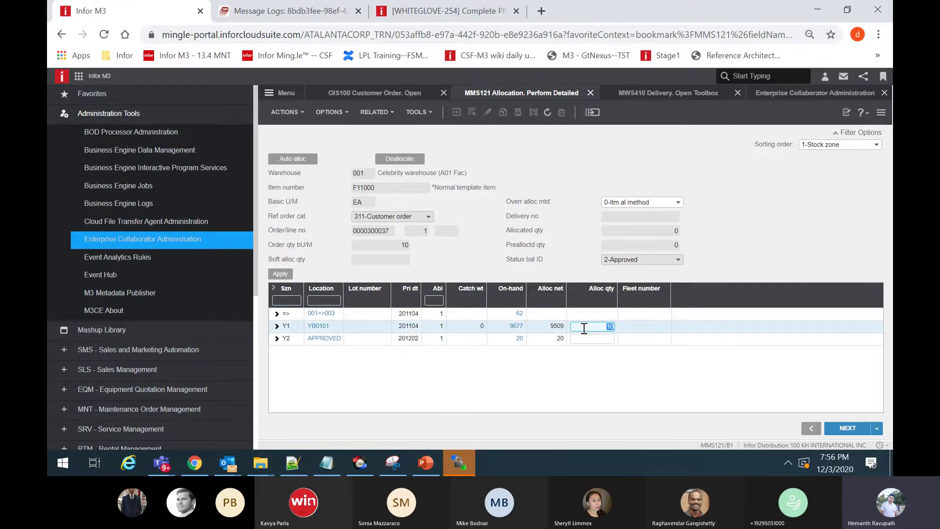
key(Return)
key(Return)
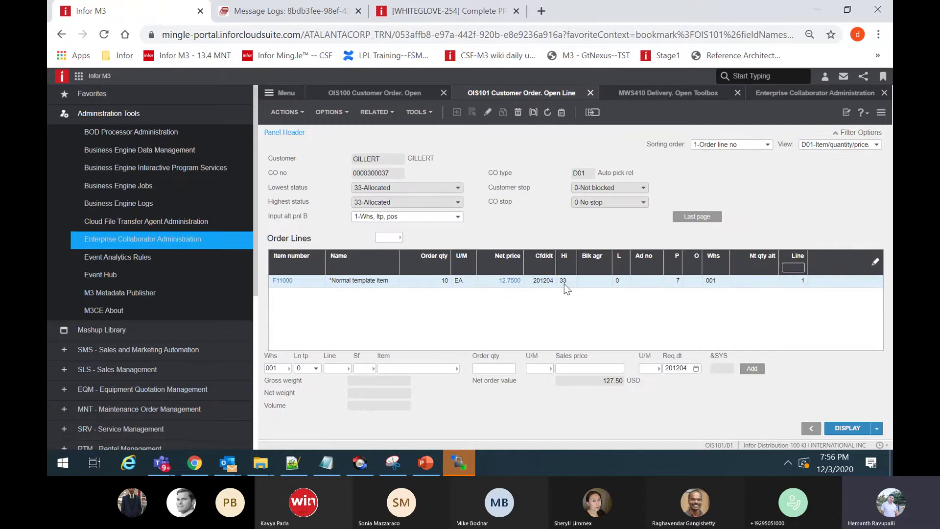
Leave the order entry for the customer order list and open the Delivery Toolbox for the new GILLERT order
key(F3)
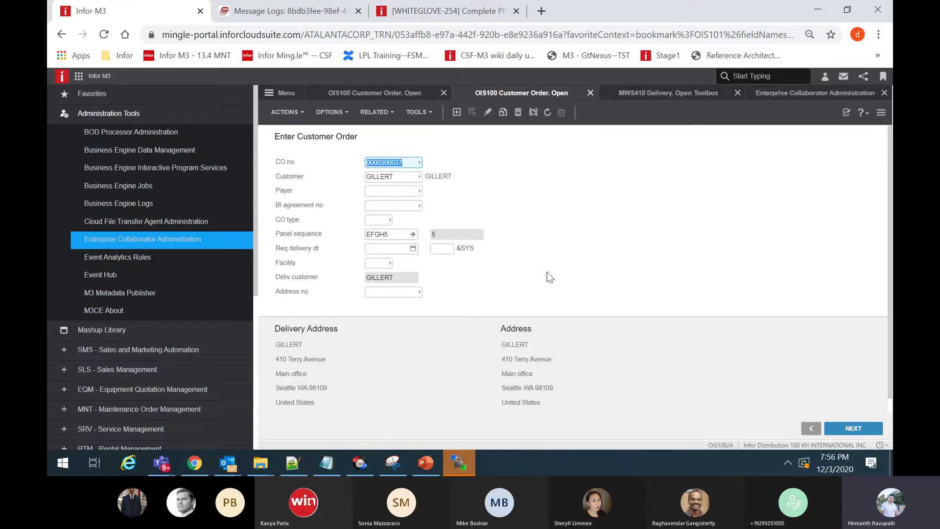
key(F3)
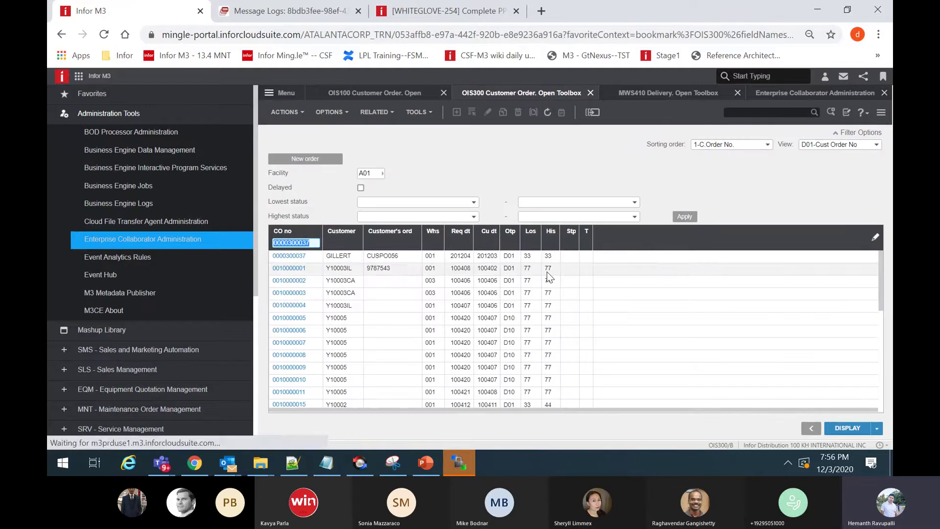
right_click(393, 260)
mouse_move(409, 269)
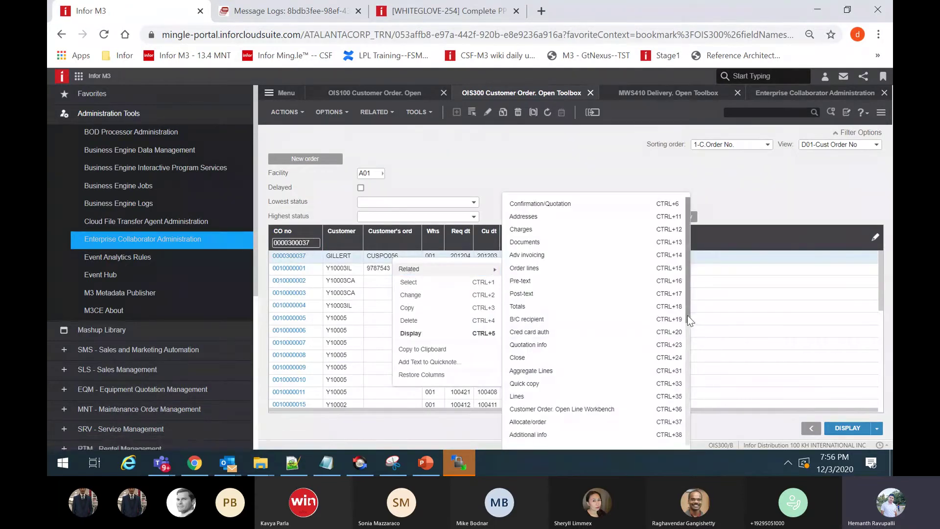
drag(687, 314, 677, 354)
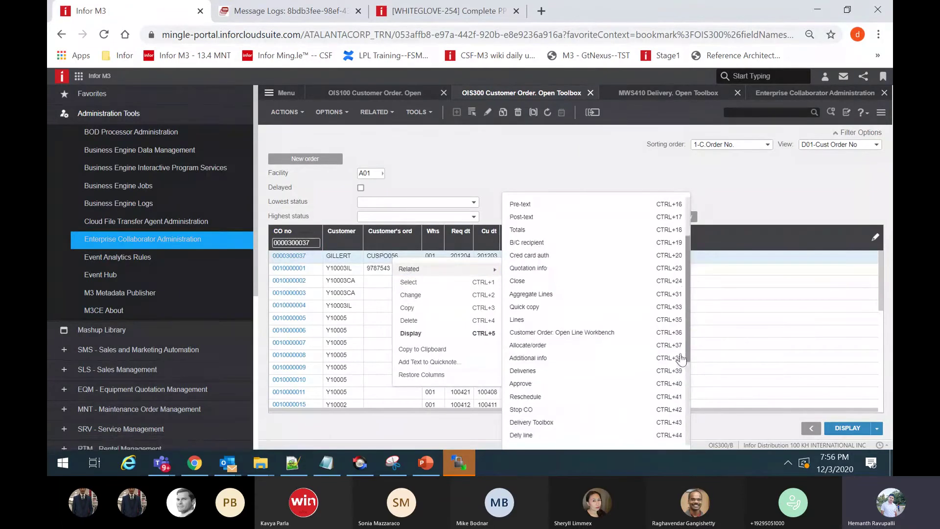
click(537, 422)
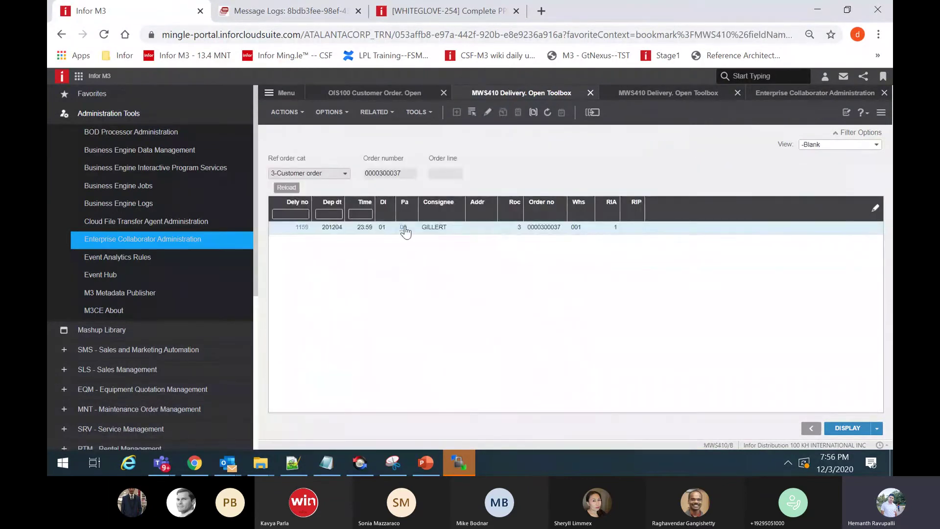
Release the GILLERT delivery for picking, refresh the delivery list and return to the customer order list in OIS300
right_click(406, 230)
mouse_move(430, 239)
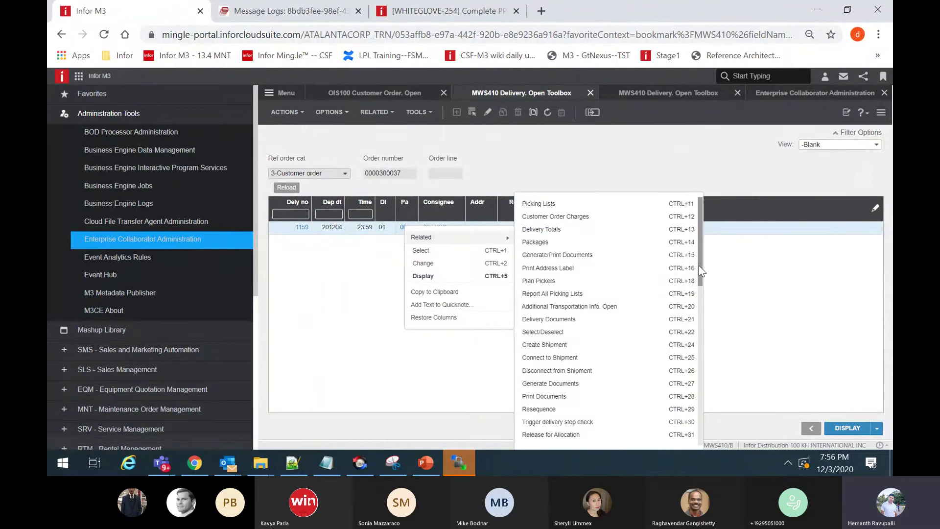
drag(698, 264, 695, 308)
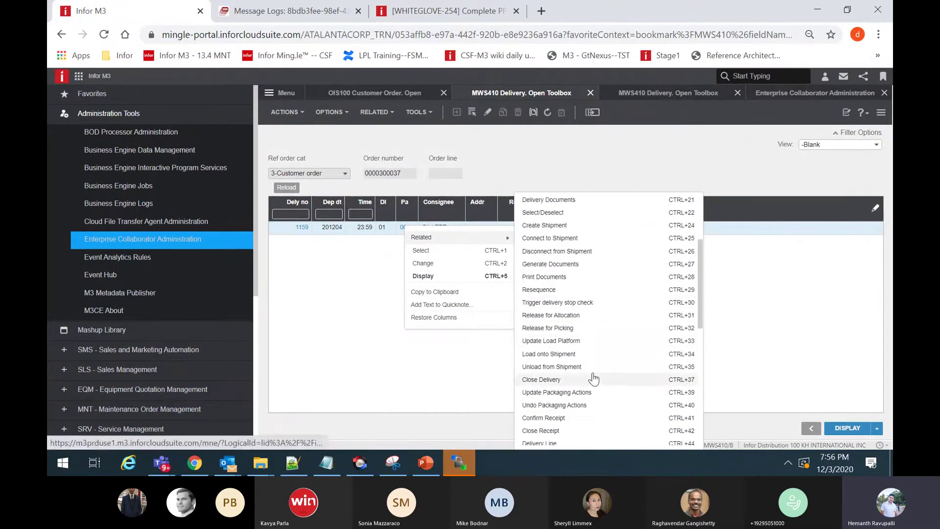
drag(700, 328, 684, 347)
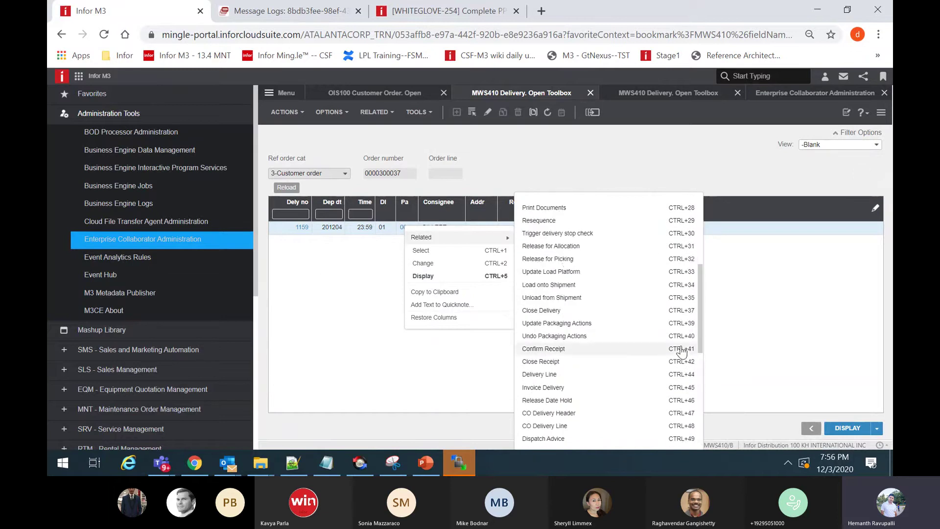
click(566, 260)
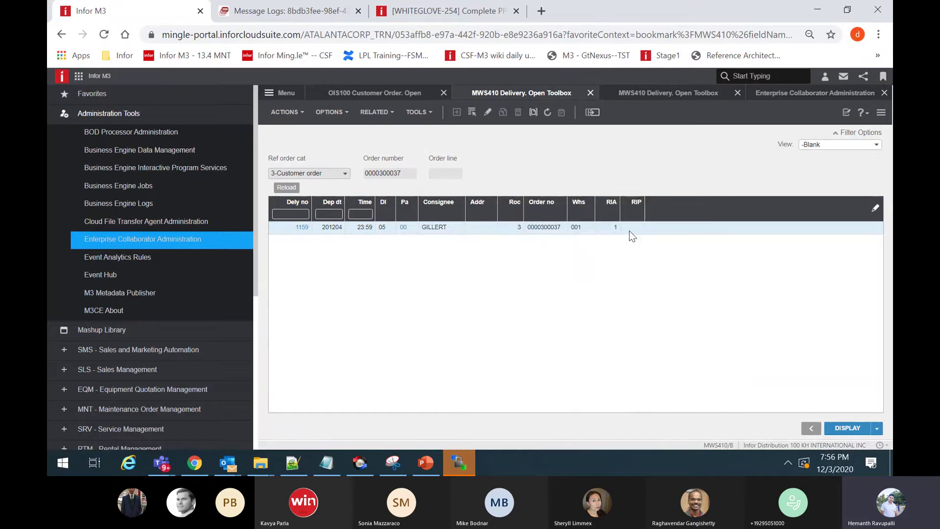
click(548, 114)
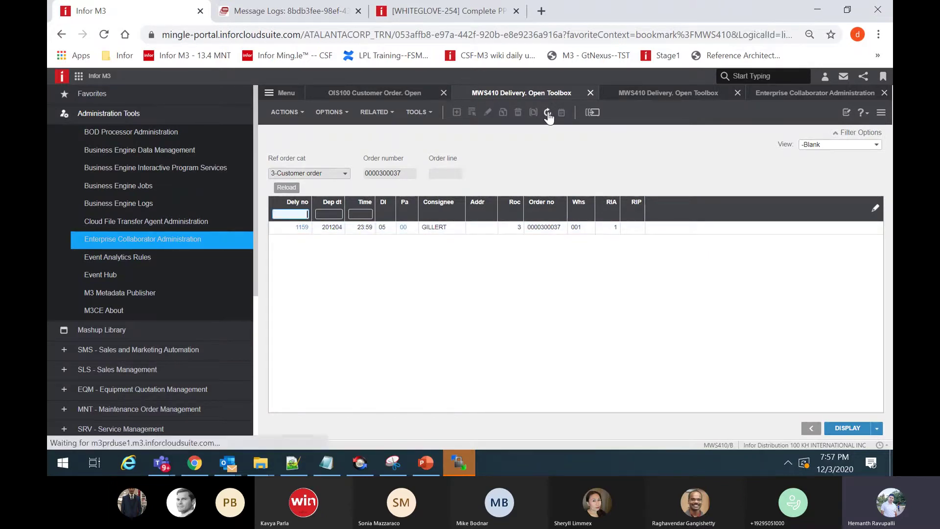
click(548, 114)
double_click(529, 227)
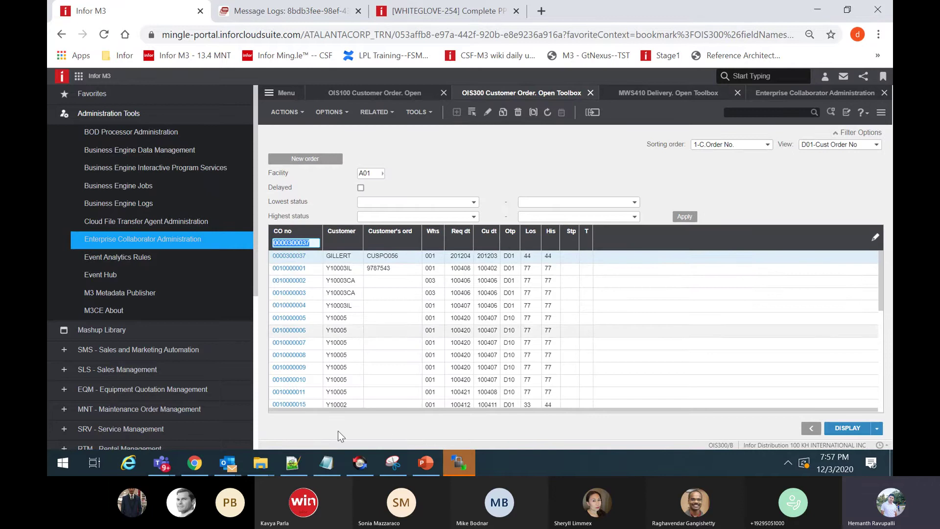
Switch to Notepad++ and update the order number in the W06 segment of EDIShipmentSO.edi to the new GILLERT order
click(293, 462)
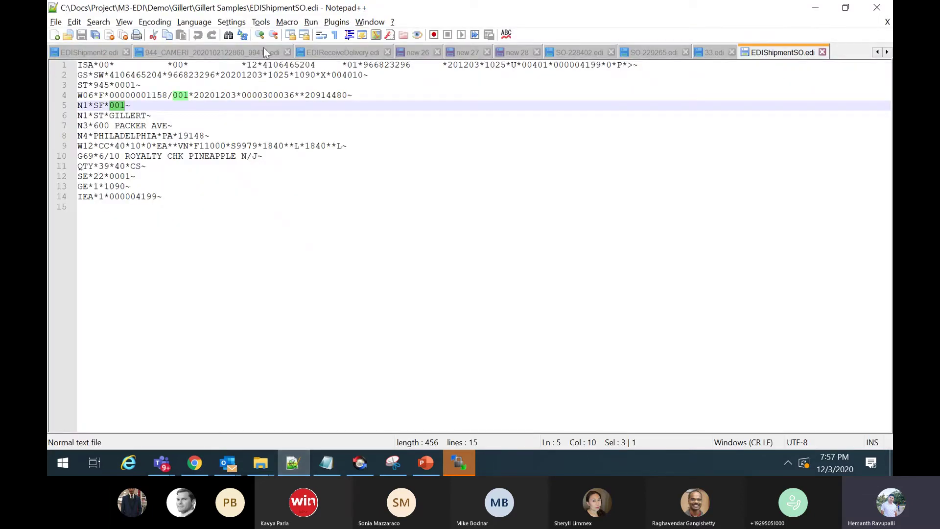
click(295, 96)
key(BackSpace)
text(7)
key(ctrl+s)
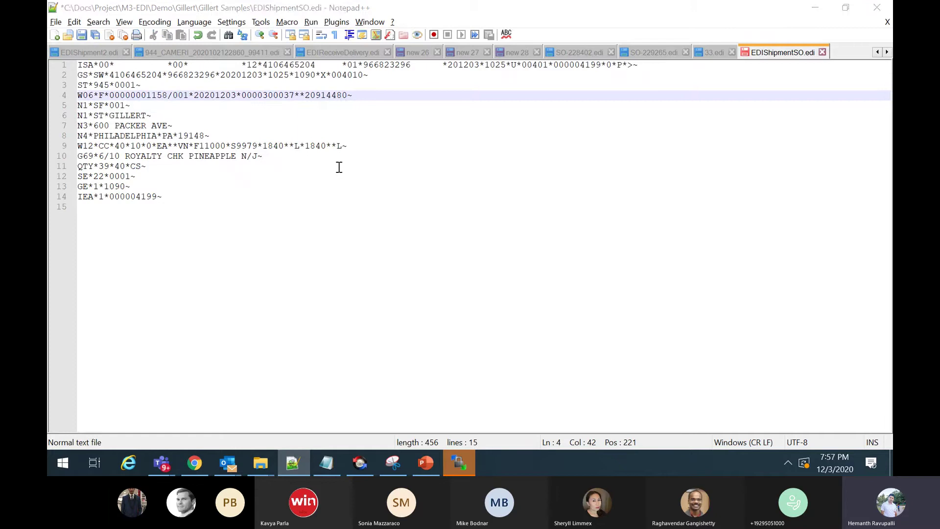
Return to Infor M3 and look up the delivery number of the new GILLERT order in the Delivery Toolbox
key(alt+Tab)
right_click(292, 263)
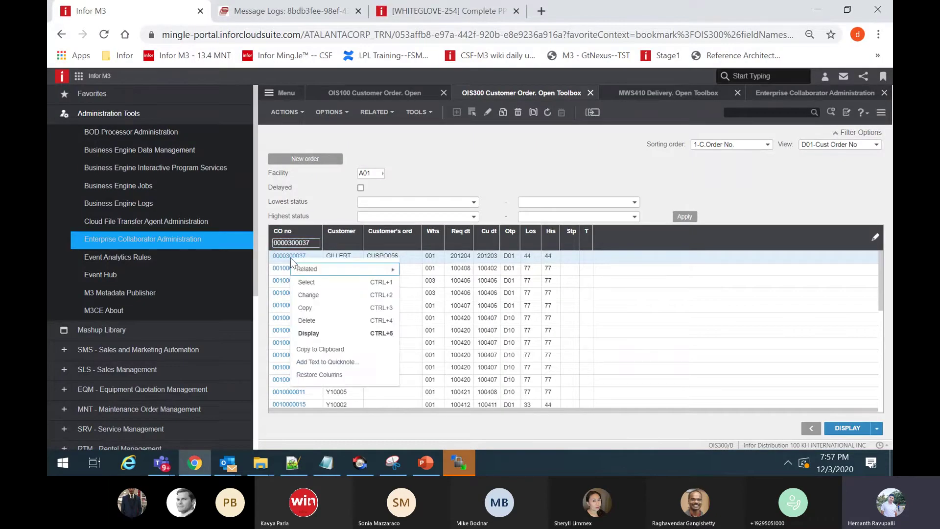
mouse_move(313, 269)
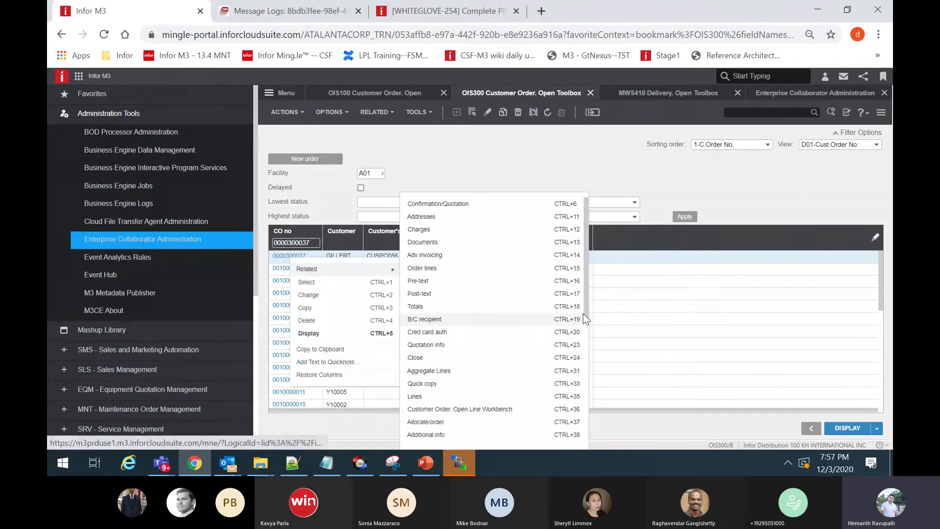
drag(586, 313, 586, 338)
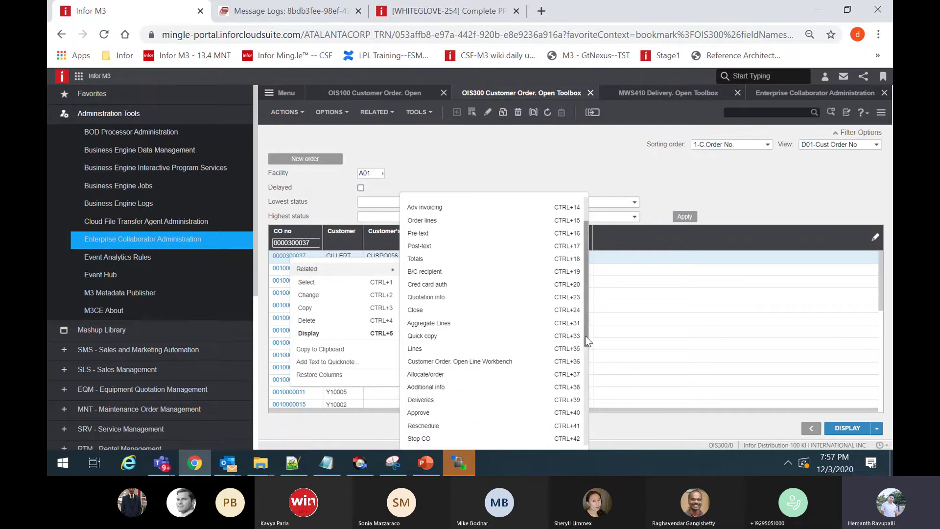
drag(586, 336, 584, 359)
click(470, 406)
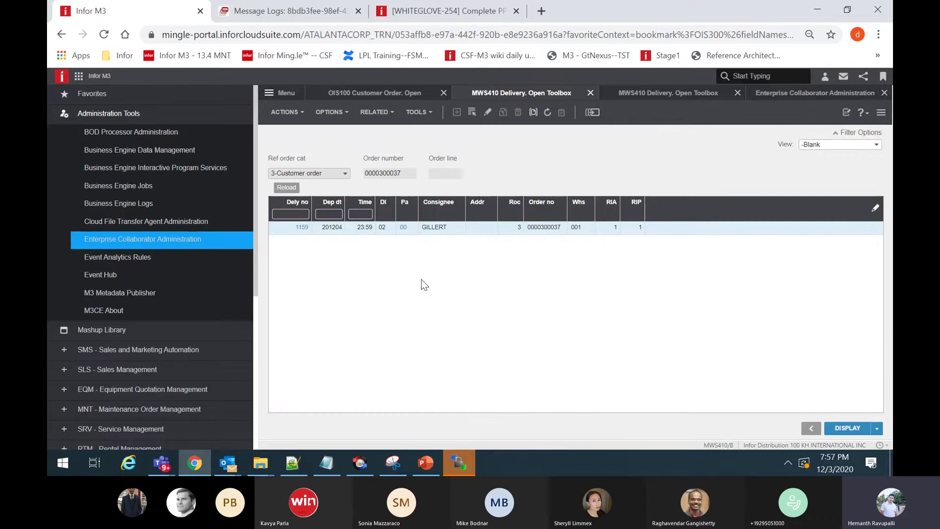
key(alt+Tab)
click(167, 93)
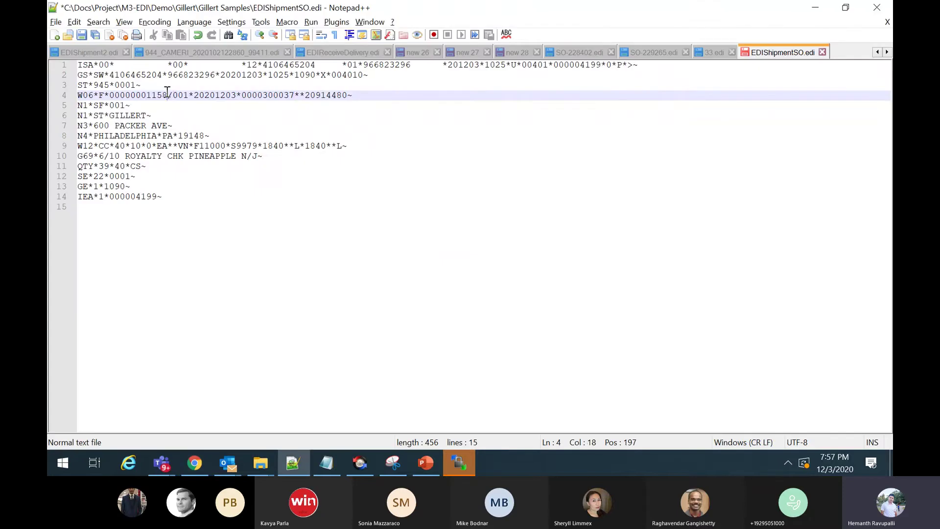
key(BackSpace)
text(9)
double_click(117, 106)
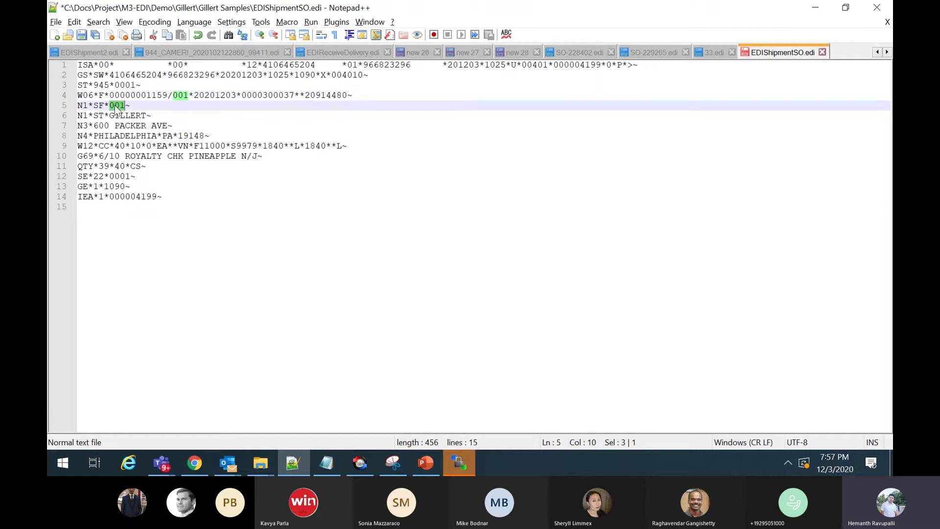
click(169, 177)
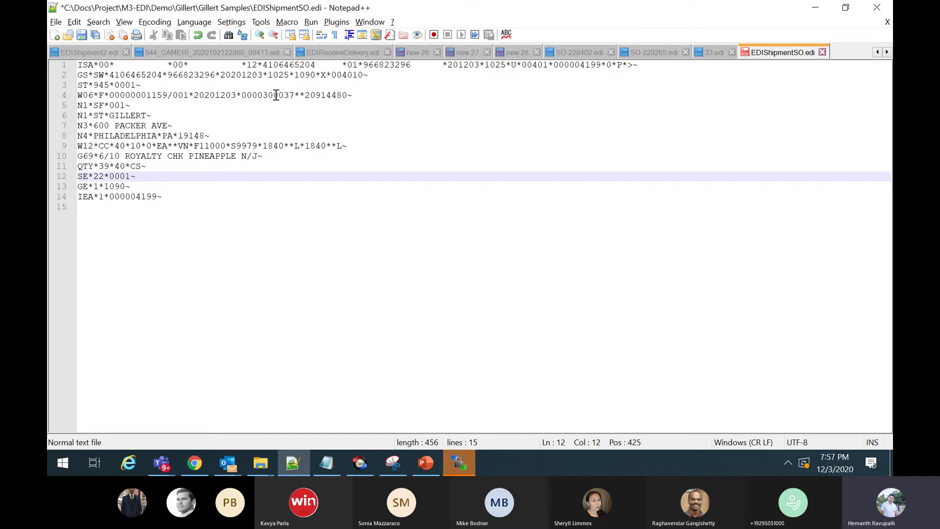
click(81, 36)
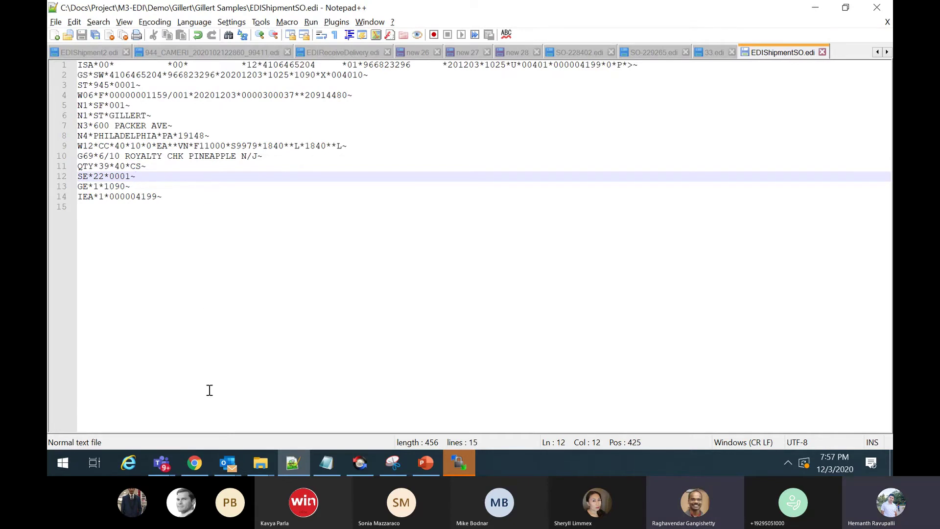
Switch to the Gillert Samples folder in File Explorer and copy the EDIShipmentSO.edi file
click(256, 471)
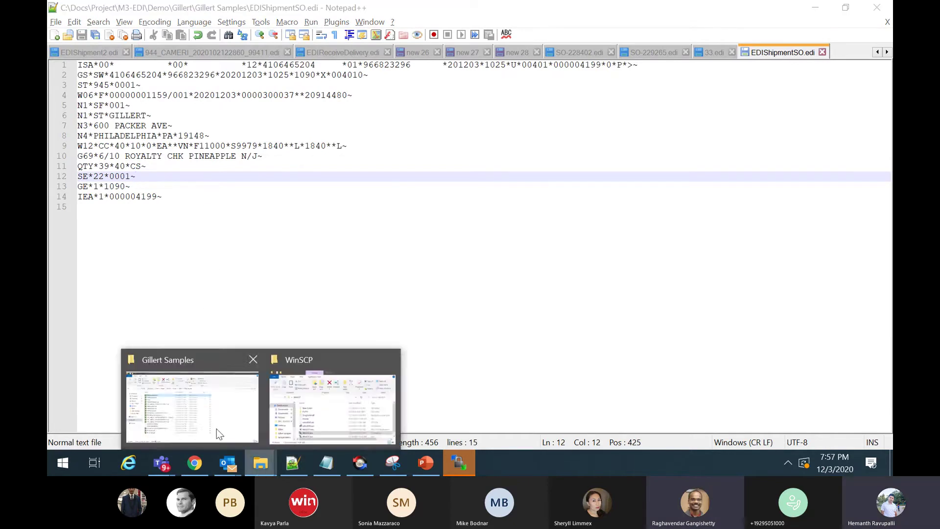
click(210, 422)
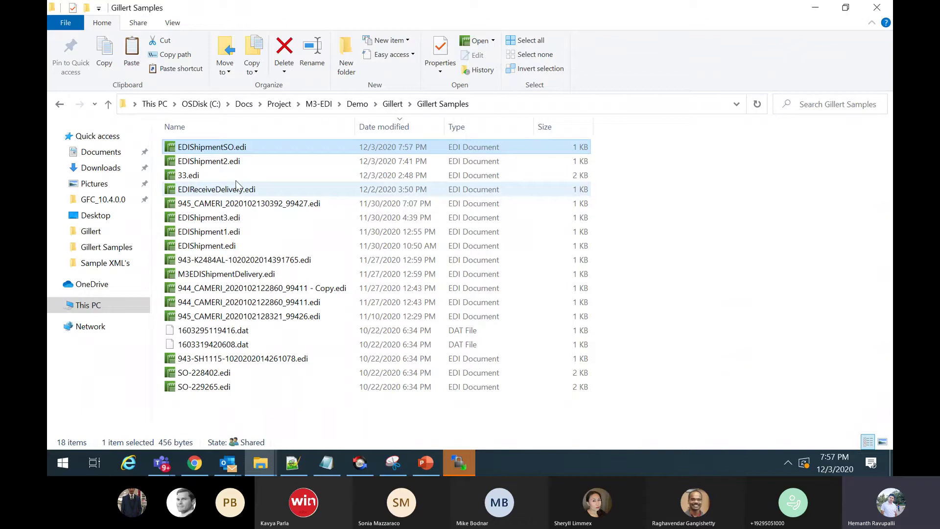
click(233, 162)
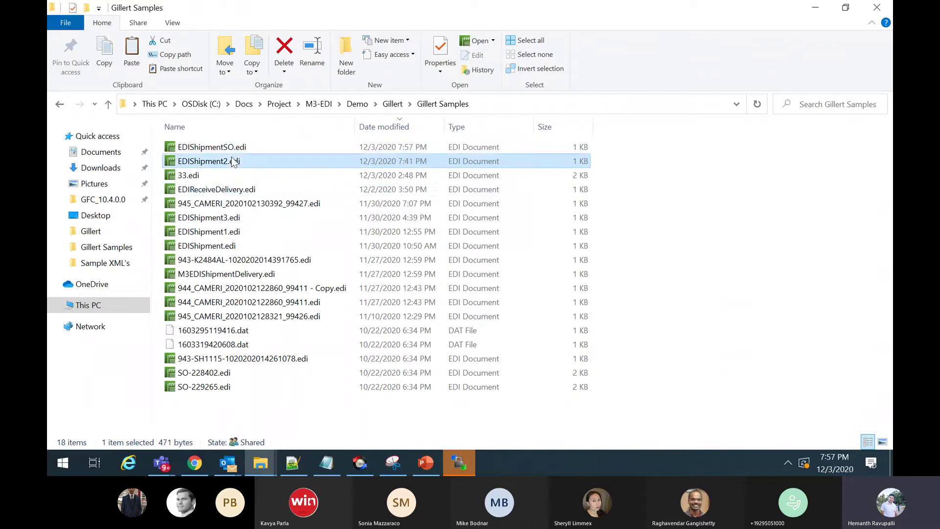
right_click(272, 147)
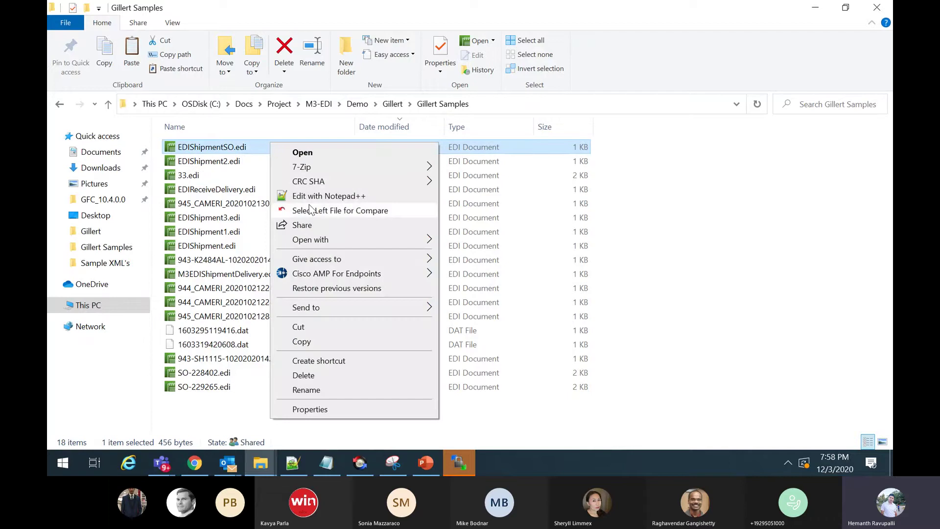
click(316, 343)
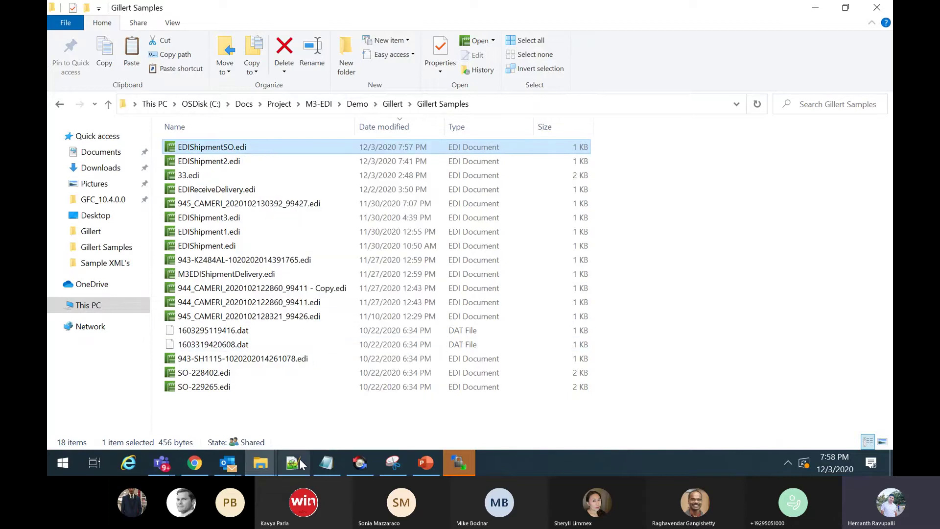
Switch to WinSCP, paste EDIShipmentSO.edi into the remote folder /Gillert/EDI/READ and refresh the folder
mouse_move(300, 463)
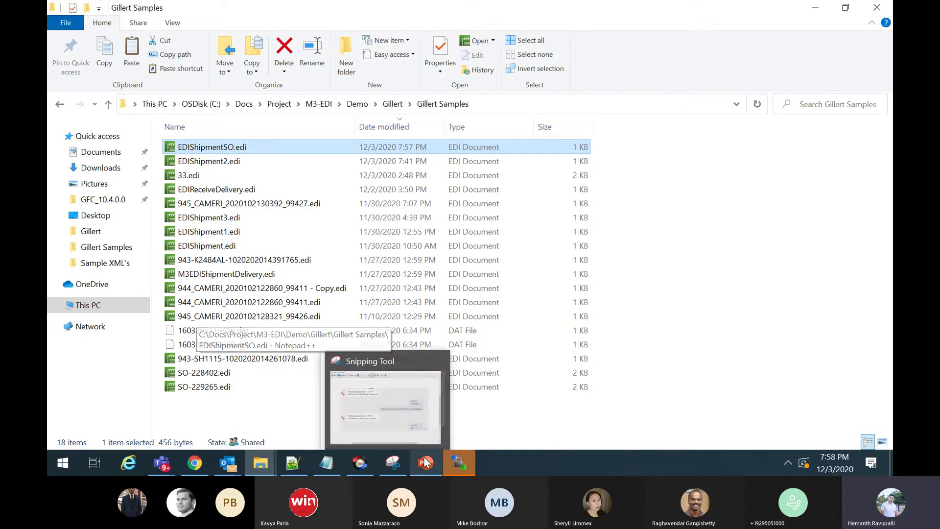
click(469, 457)
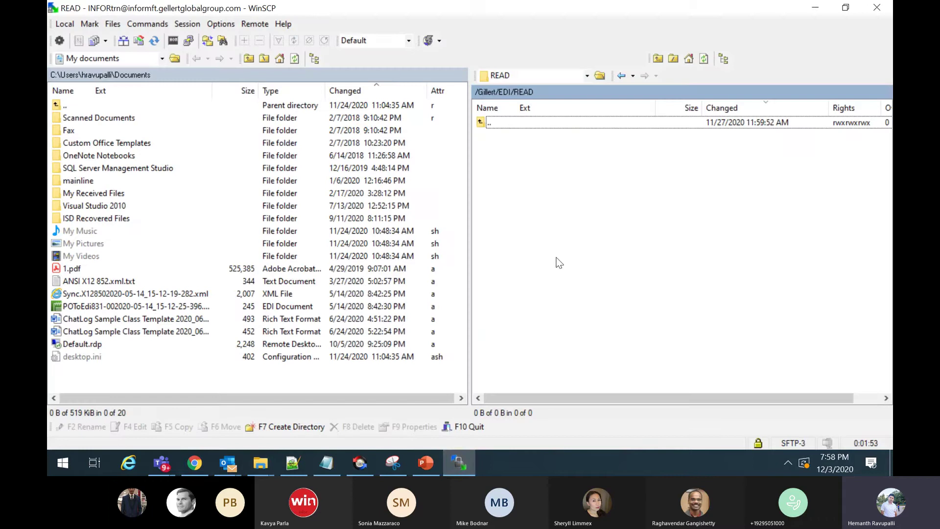
key(ctrl+v)
click(497, 285)
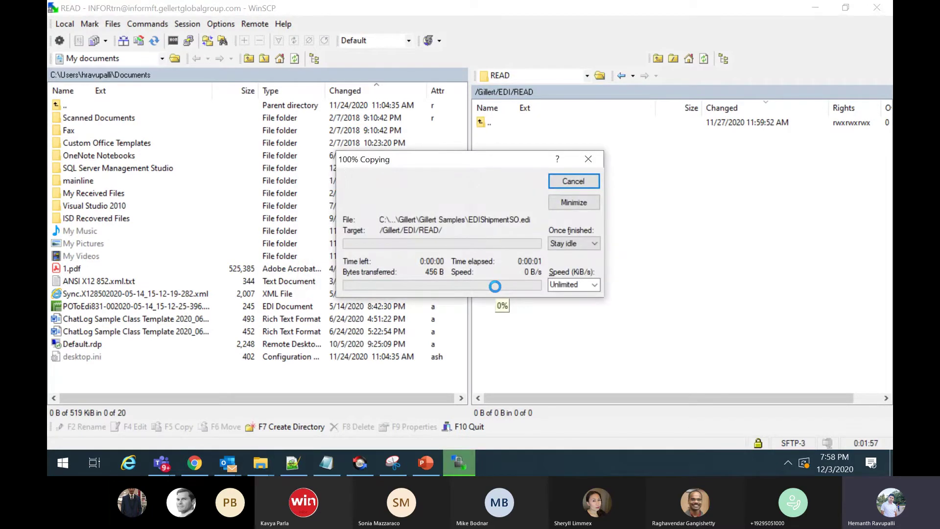
click(706, 60)
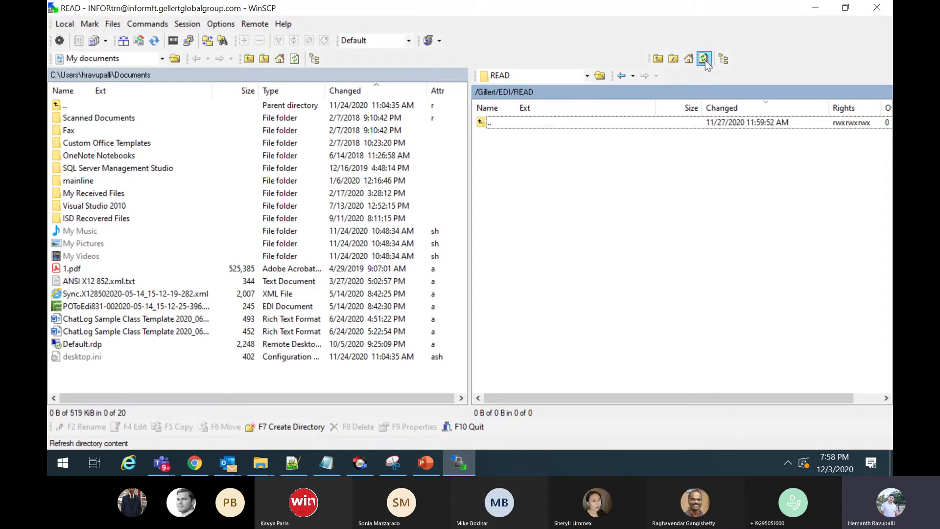
mouse_move(195, 469)
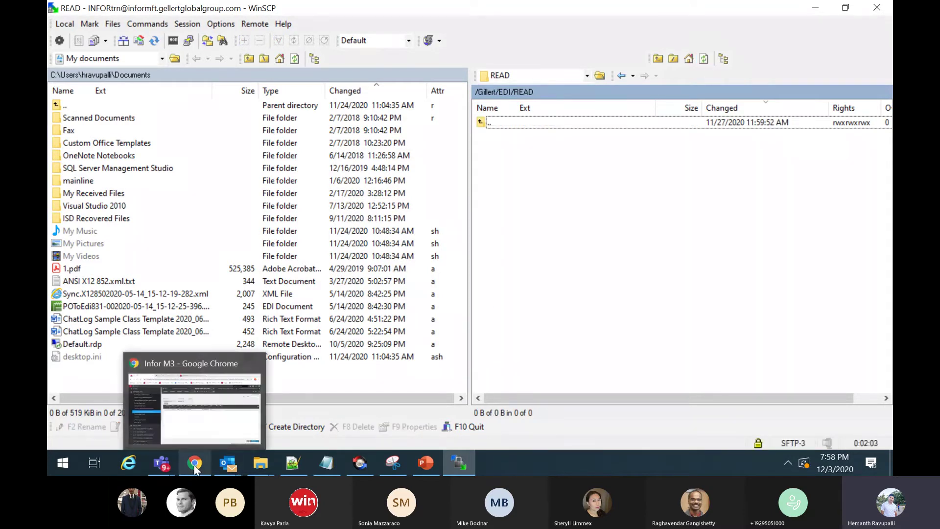
Switch to Infor M3 and check the newest M3_M3EDIShipment_Load_In entry in the Enterprise Collaborator message status list
click(193, 417)
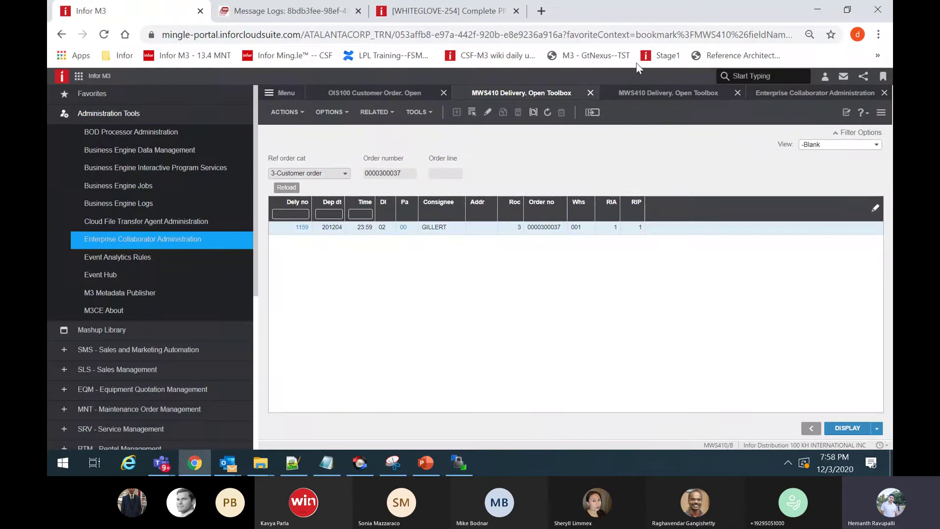
click(769, 93)
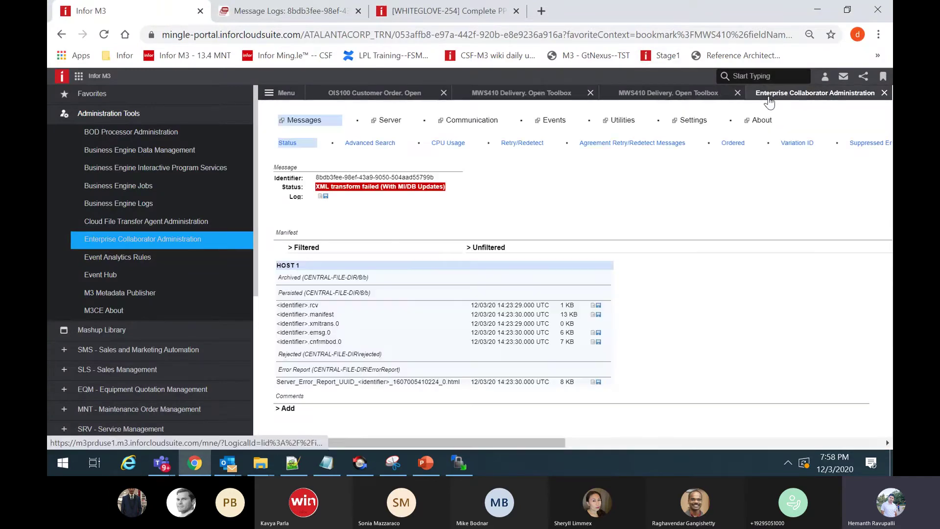
click(304, 121)
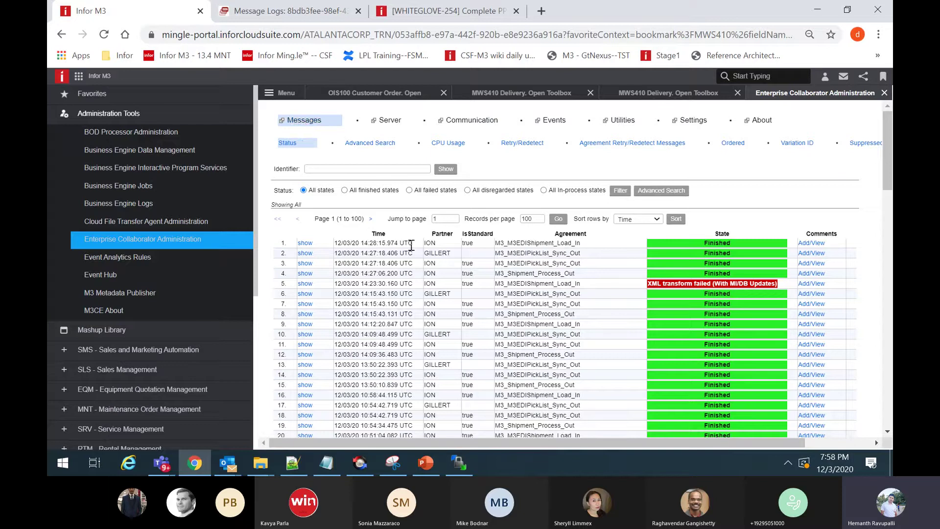
drag(360, 244, 410, 243)
Leave the delivery list and check the GILLERT order's status in the OIS300 customer order toolbox
click(402, 94)
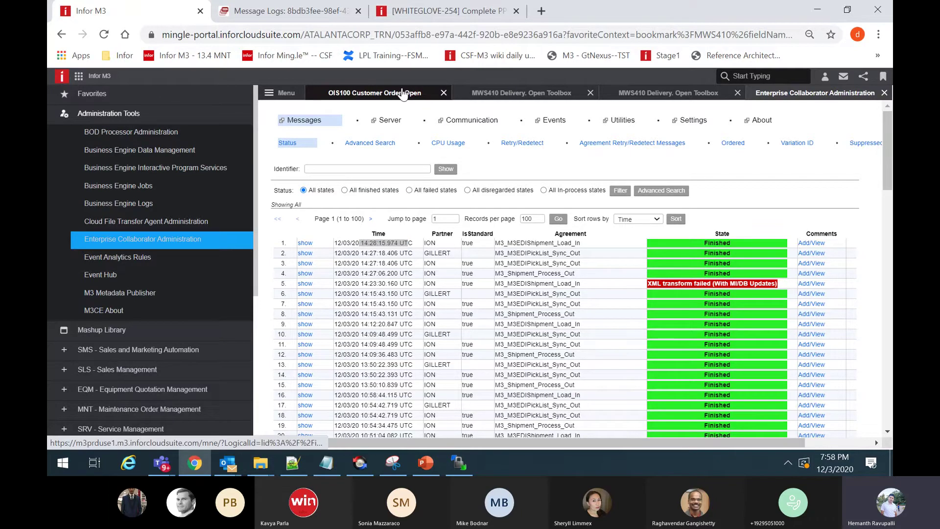
click(403, 94)
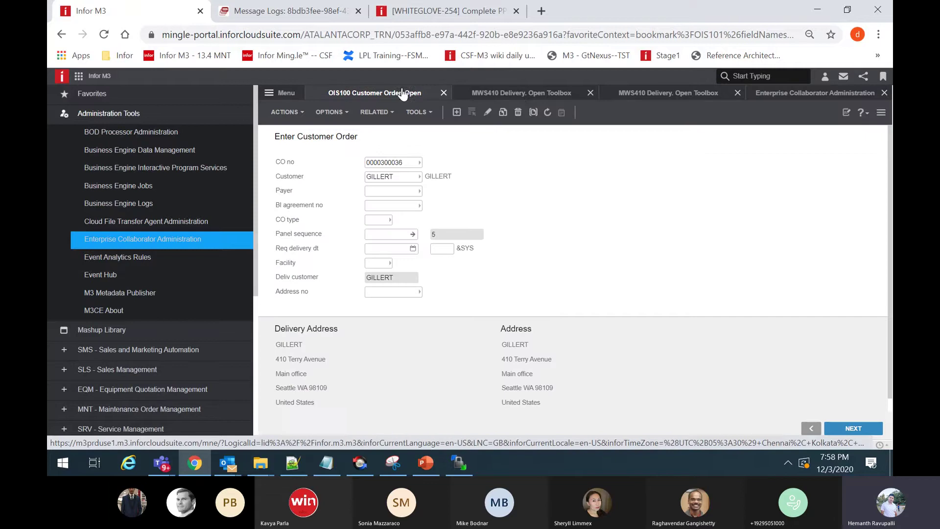
click(522, 97)
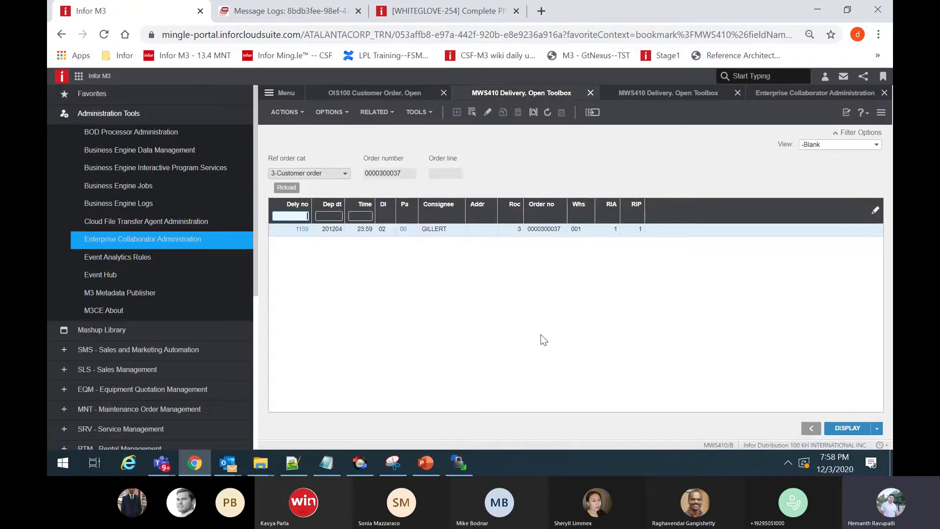
key(F3)
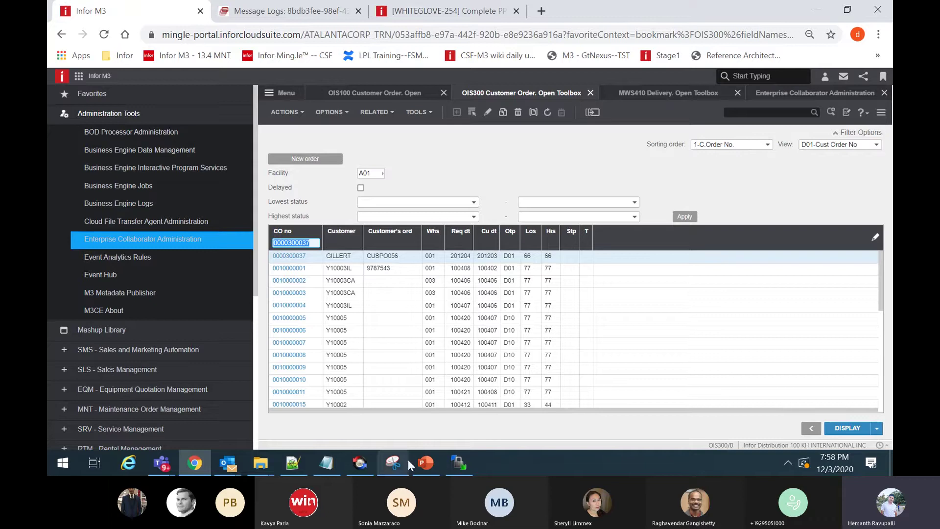
Review the N1*SF warehouse value of EDIShipmentSO.edi in Notepad++ and minimize the editor
click(293, 463)
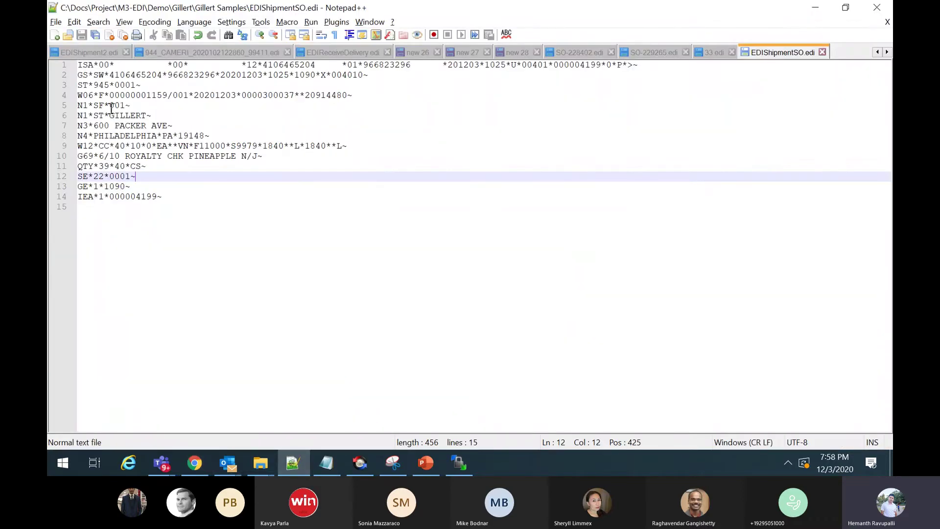
drag(110, 105, 127, 107)
click(816, 6)
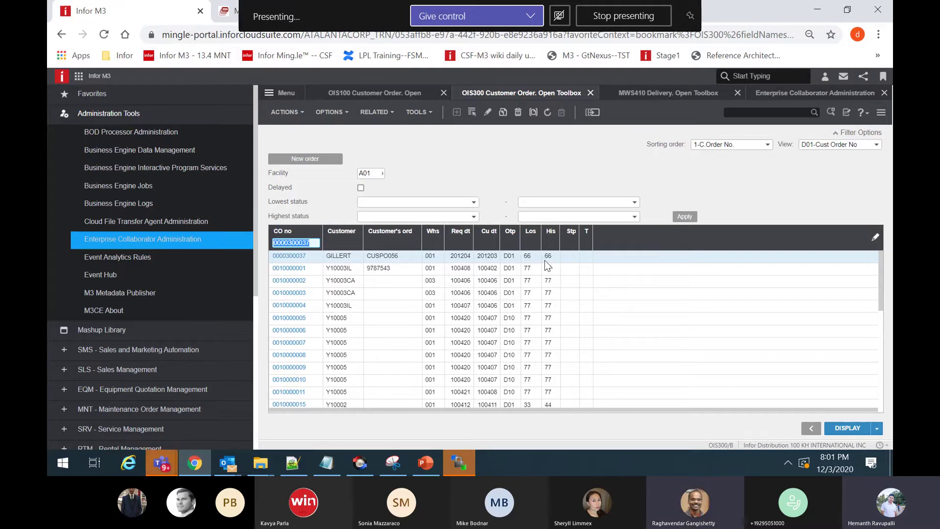
Open the purchase order program PPS200 in Infor M3 and clear the PO number filter
click(549, 161)
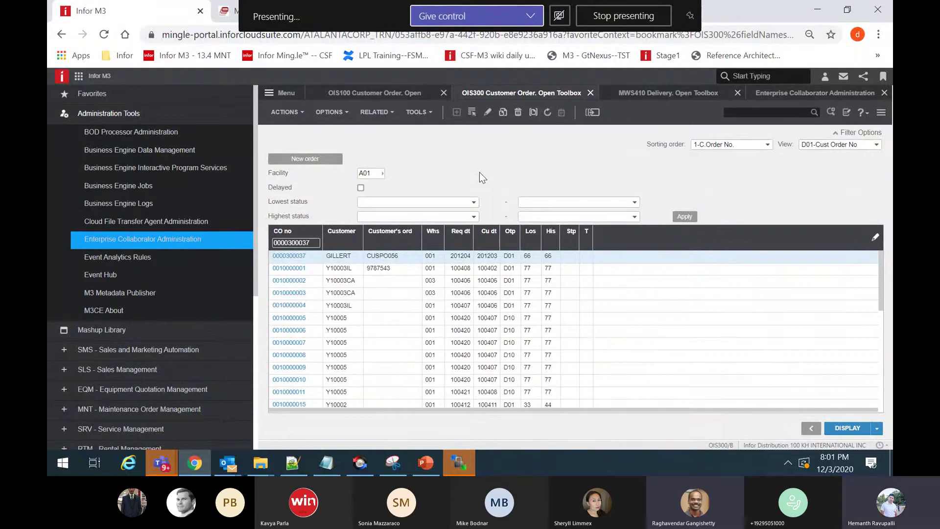
key(ctrl+r)
text(pps200)
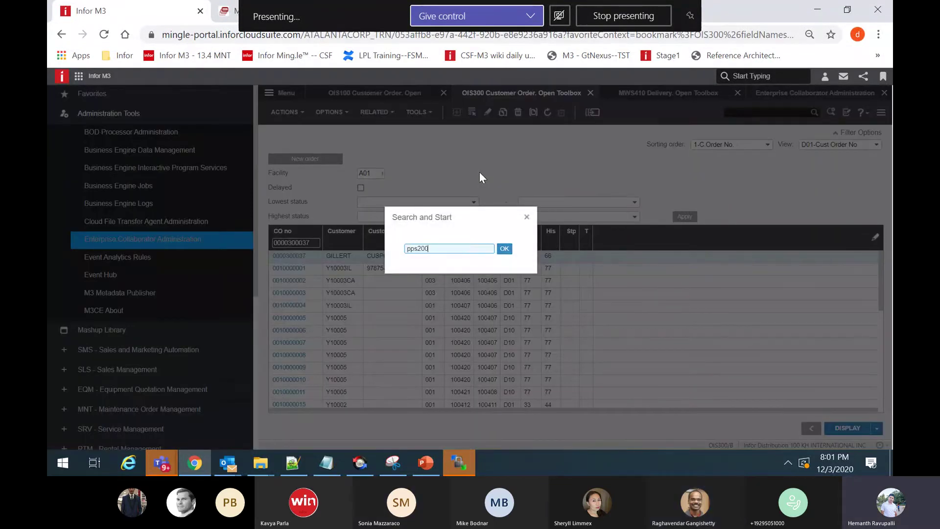
key(Return)
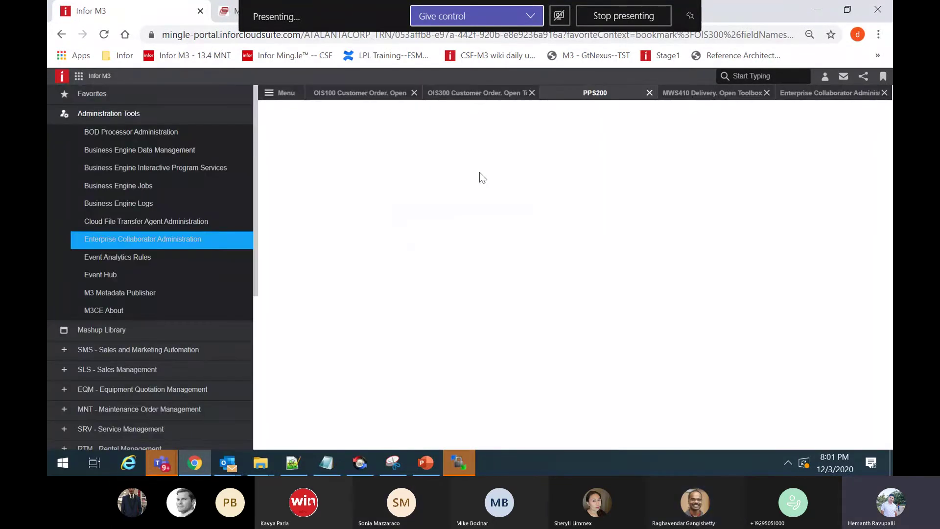
key(BackSpace)
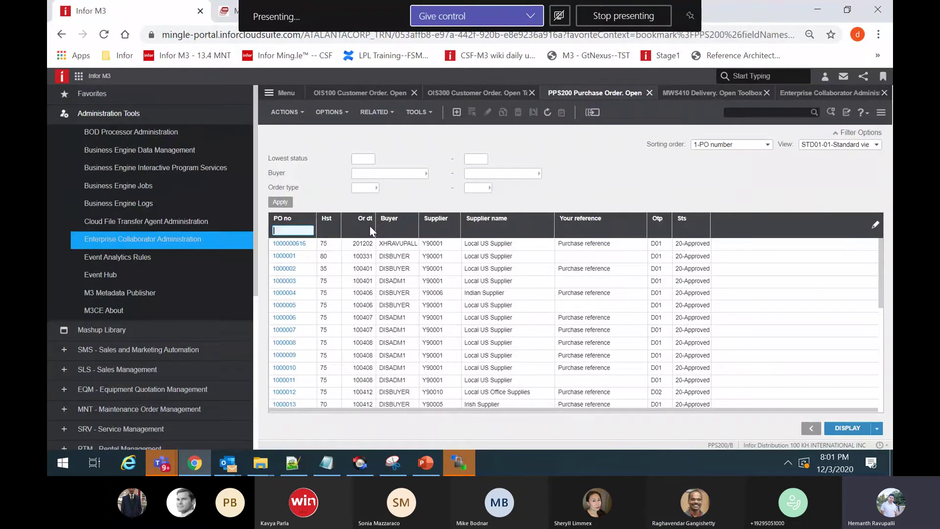
Start a new purchase order for supplier Y90001 with order type D01 and requested delivery date 201204
click(456, 112)
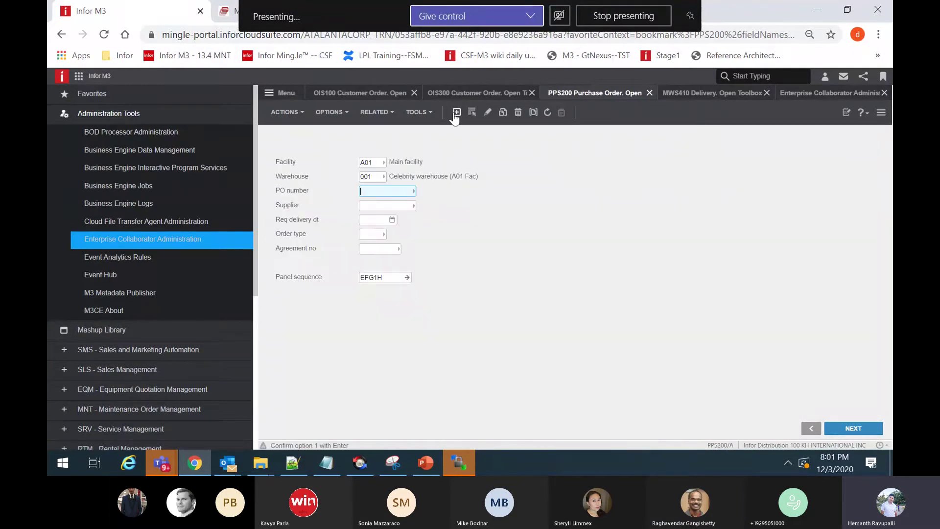
click(369, 207)
text(Y5000)
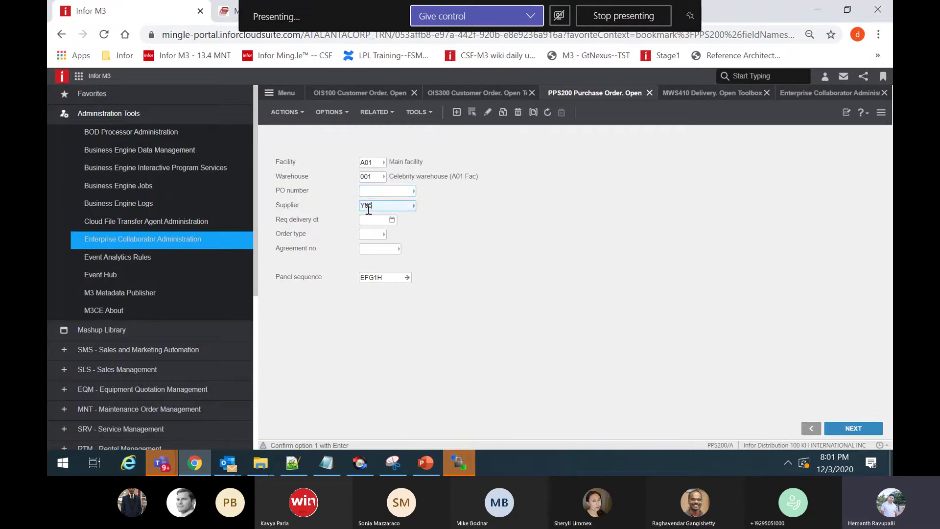
text(1)
click(371, 234)
text(D01)
click(392, 220)
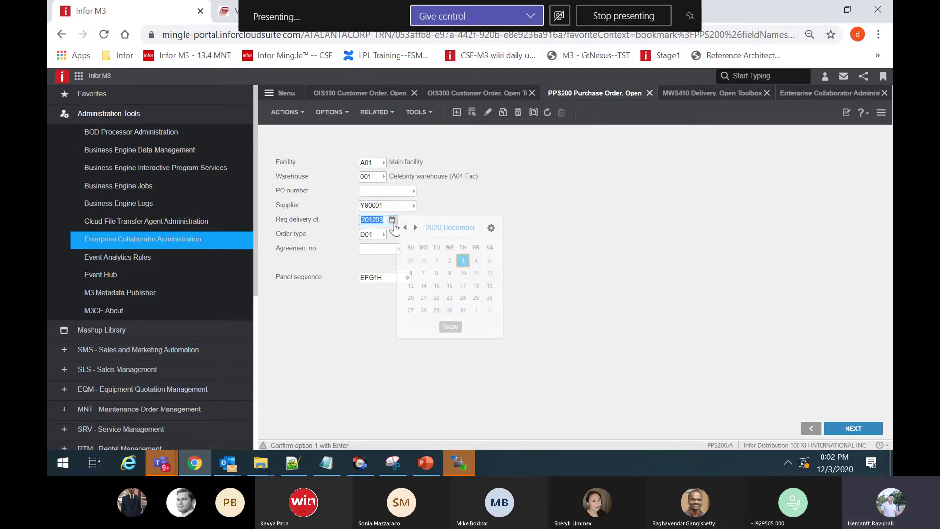
click(474, 263)
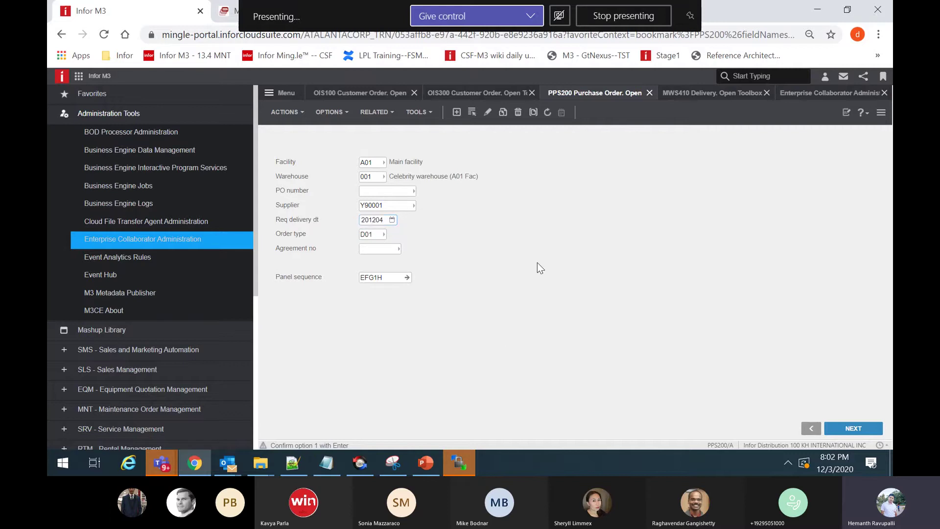
Accept the purchase order's header, details and address panels with their defaults to reach line entry
key(Return)
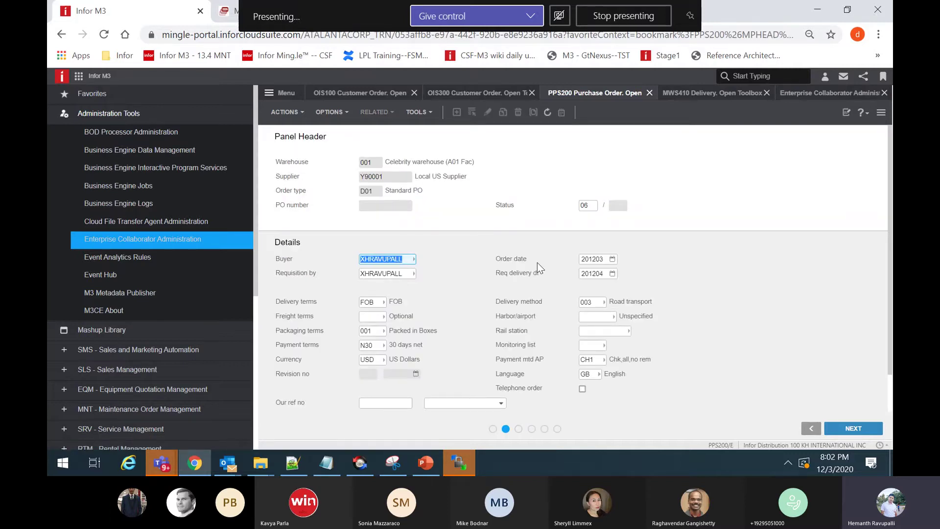
key(Return)
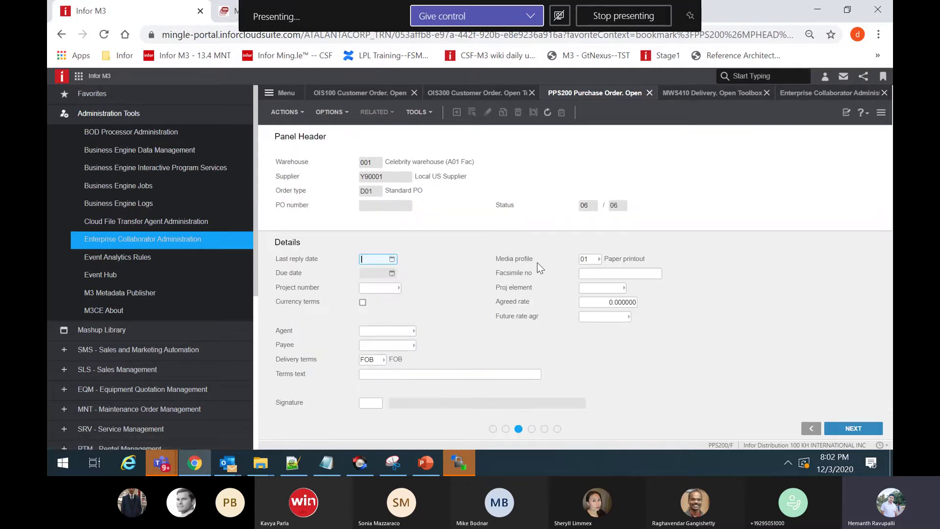
key(Return)
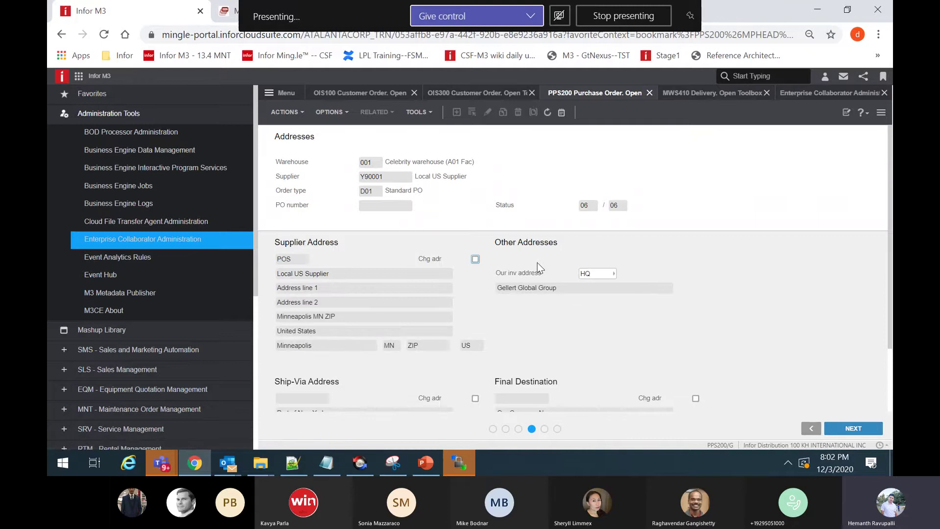
key(Return)
Add a purchase order line for item F11000 with order quantity 10 and purchase price 15
text(F11000)
key(Tab)
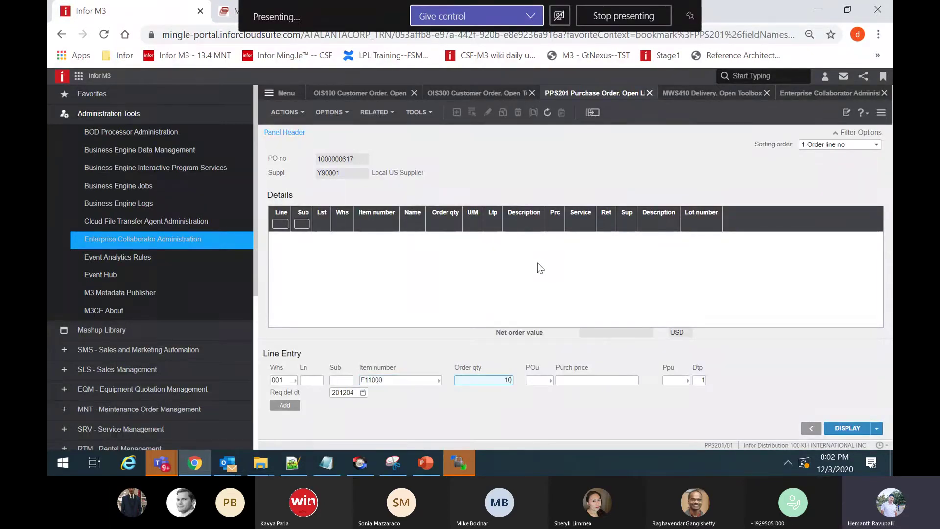
text(10)
key(Tab)
key(Tab)
text(15)
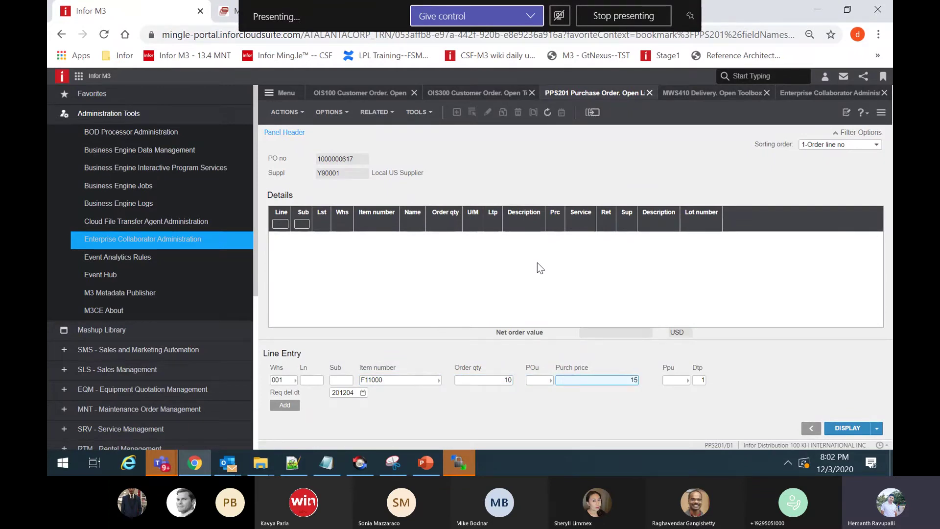
key(Return)
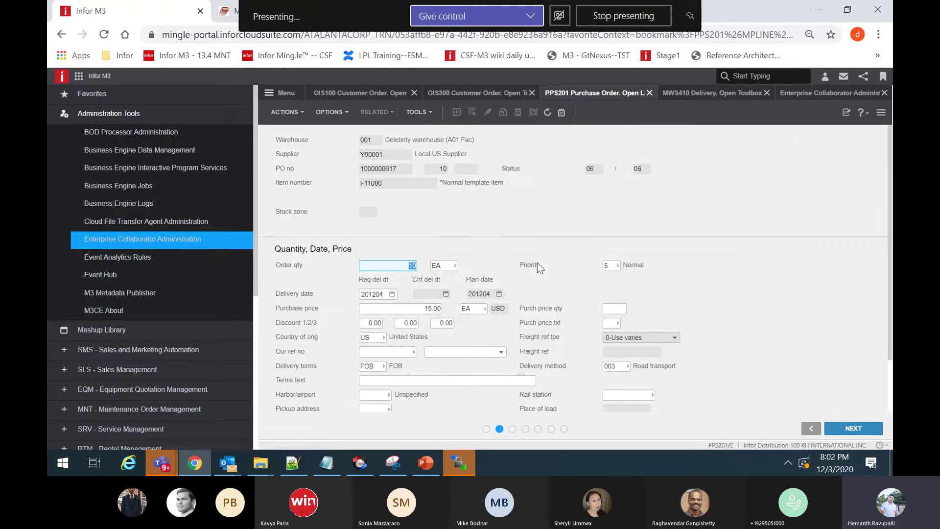
Accept the order line's quantity and detail panels with their defaults and skip the M3 text entry
key(Return)
key(Return)
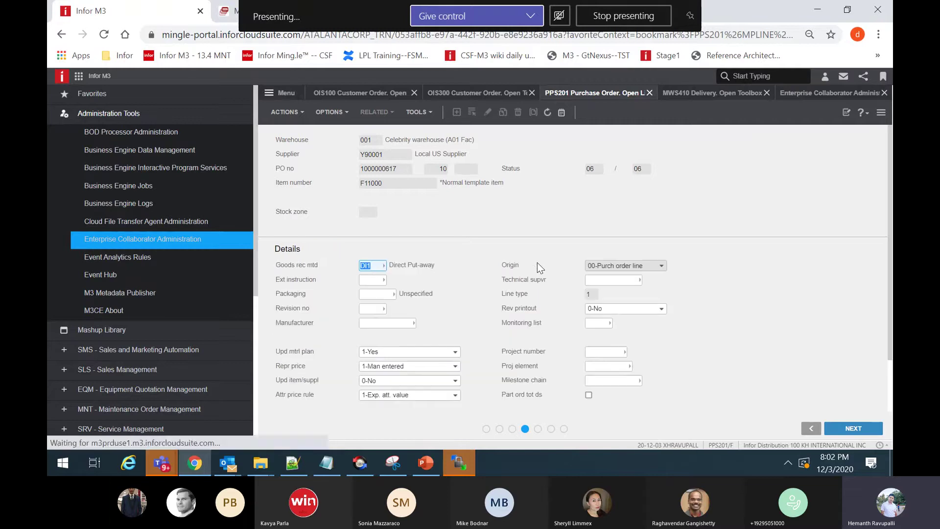
key(Return)
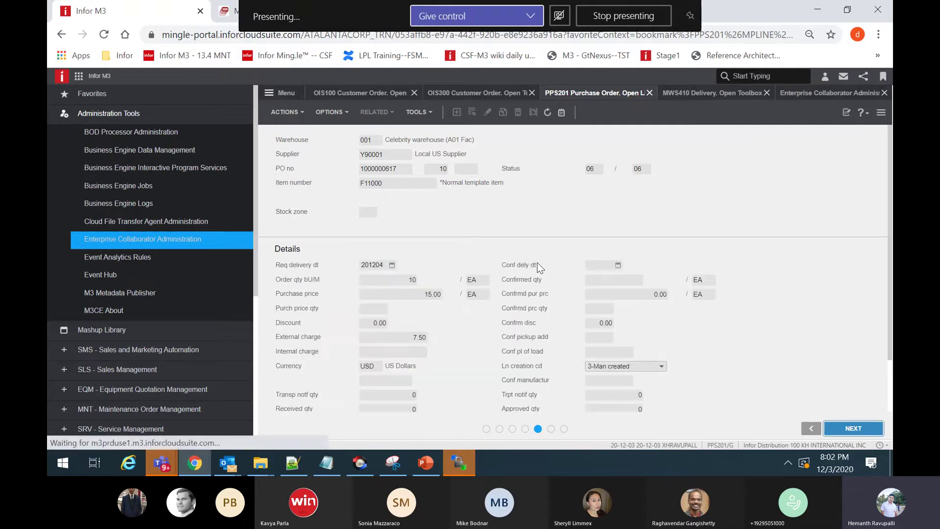
key(Return)
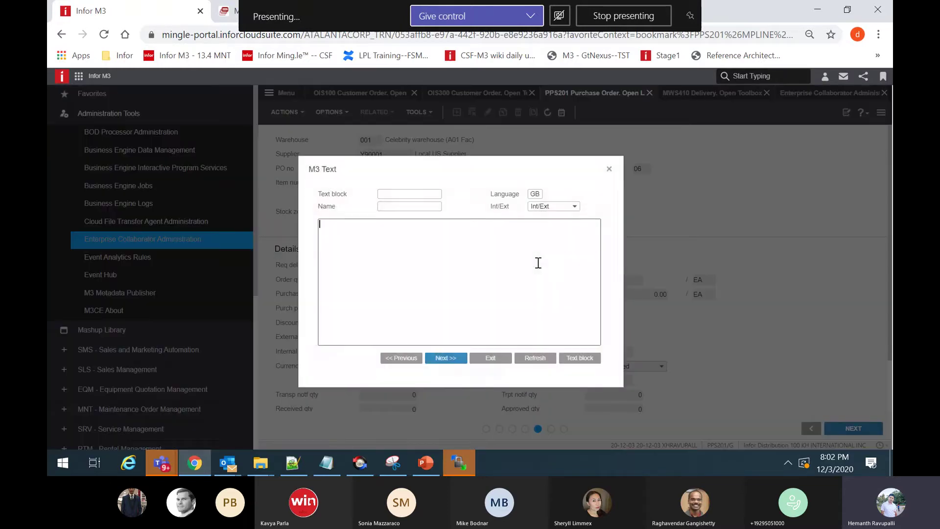
click(455, 358)
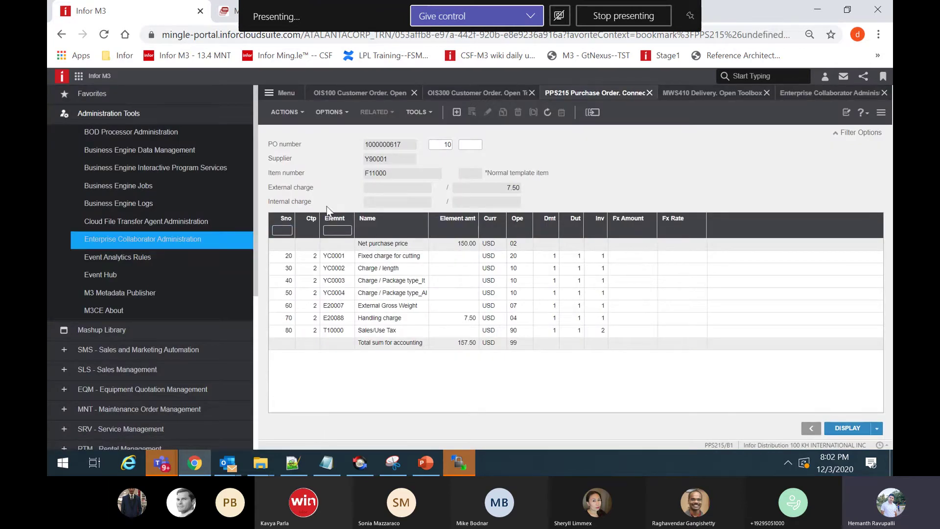
Select the PO number on the charges panel, accept the connected costs and complete the purchase order
double_click(380, 144)
key(Return)
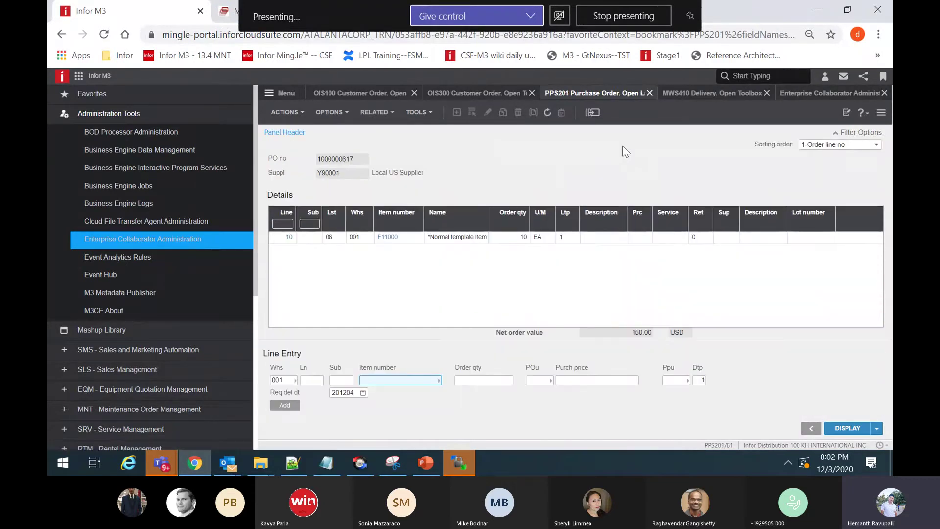
key(Return)
key(Return)
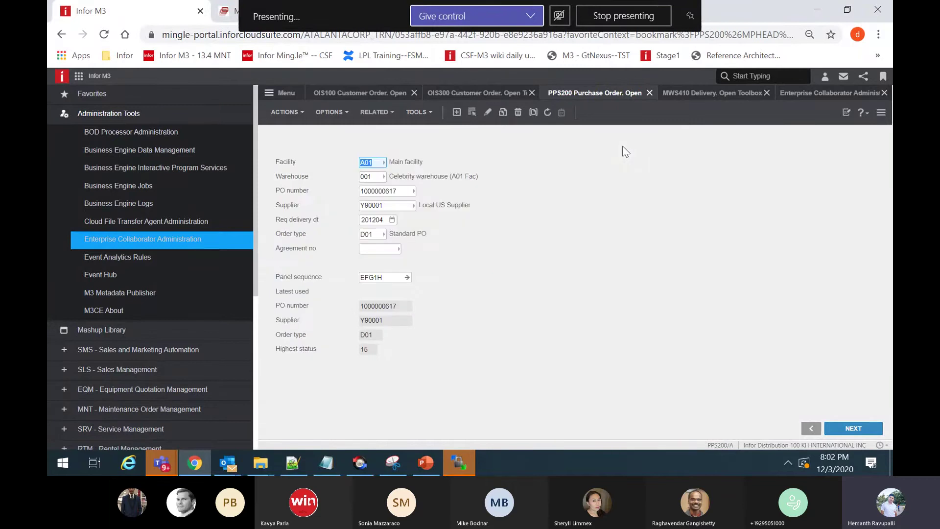
key(Return)
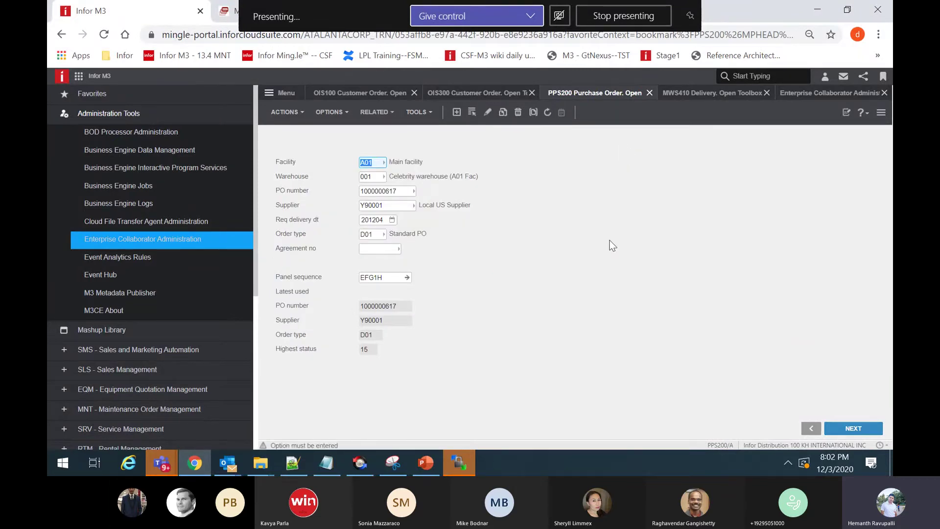
Exit the purchase order entry and reopen PPS200 to check the new order's status in the list
key(F3)
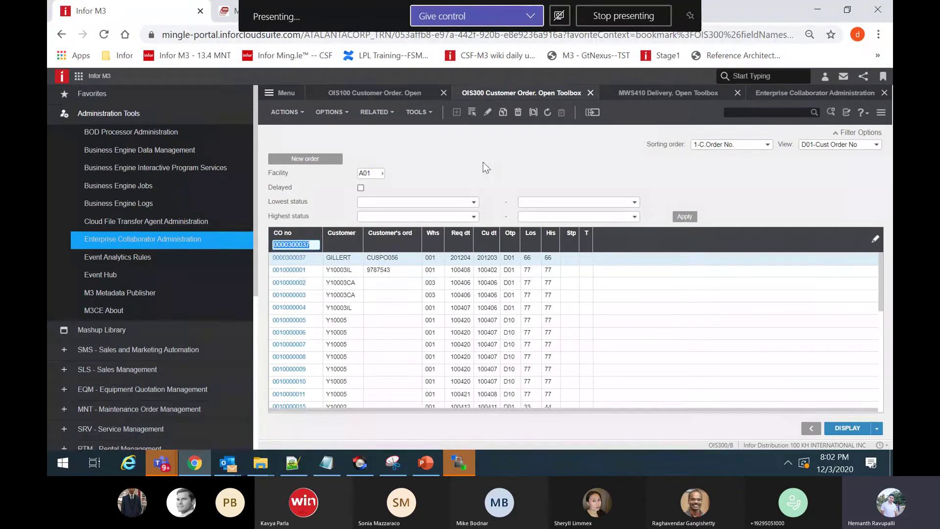
key(ctrl+r)
text(pps200)
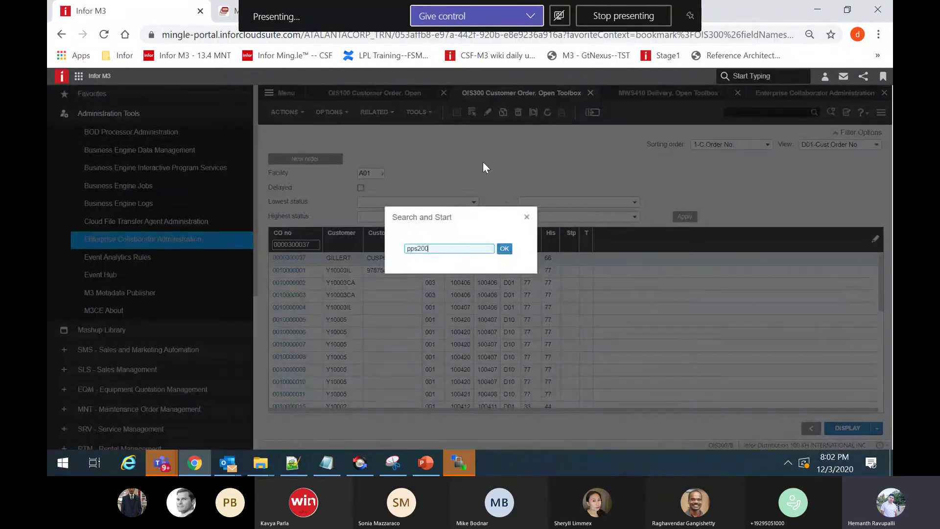
key(Return)
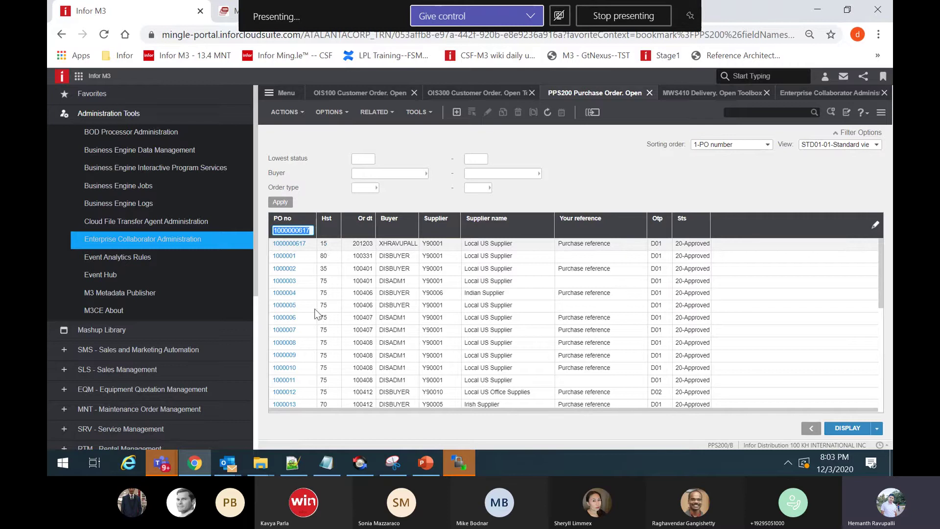
Switch to the Gillert Samples folder and open EDIReceiveDelivery.edi for editing in Notepad++
mouse_move(266, 458)
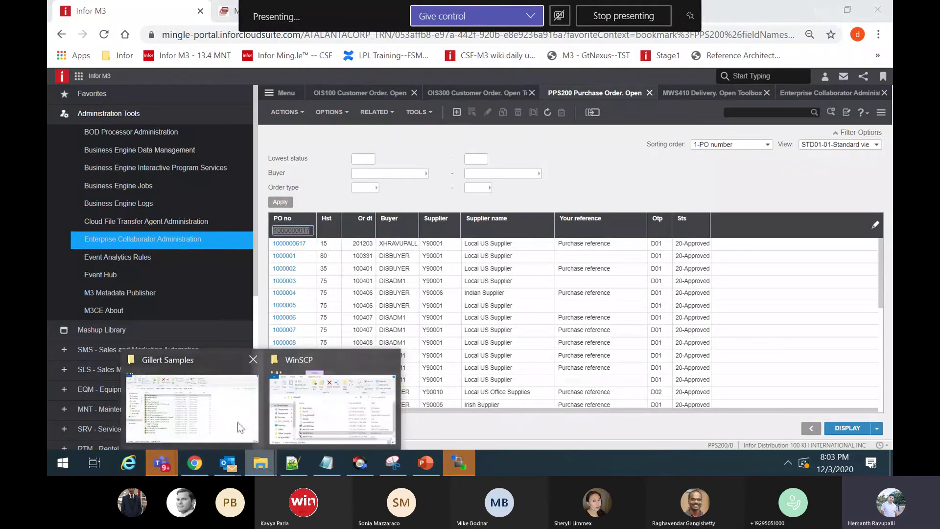
click(196, 391)
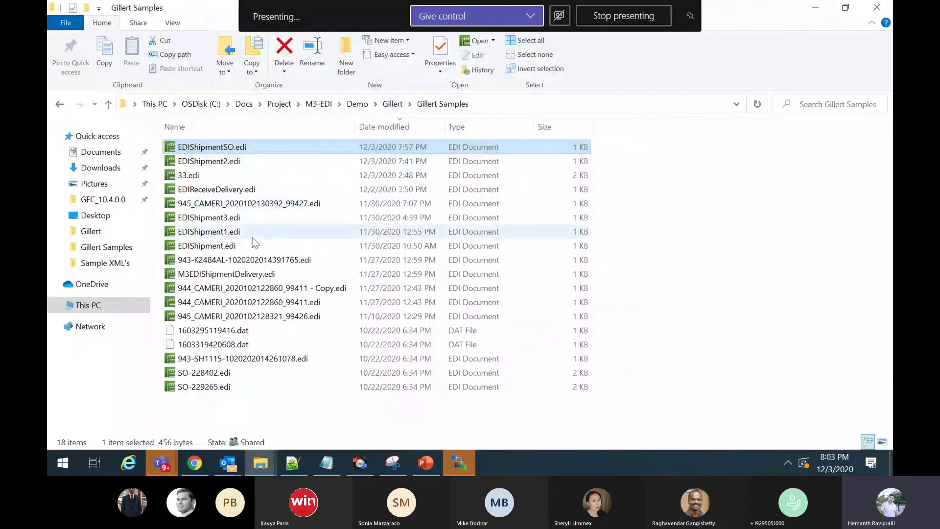
click(237, 196)
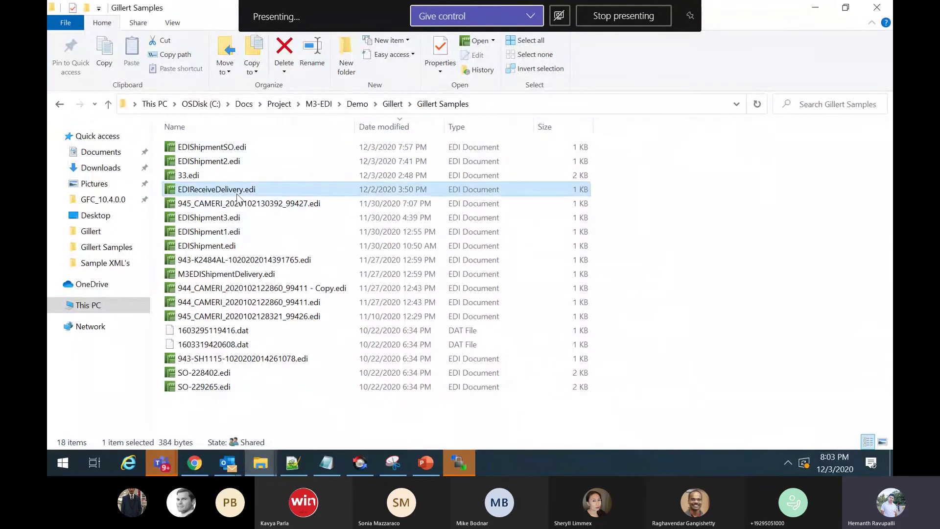
right_click(238, 196)
click(298, 230)
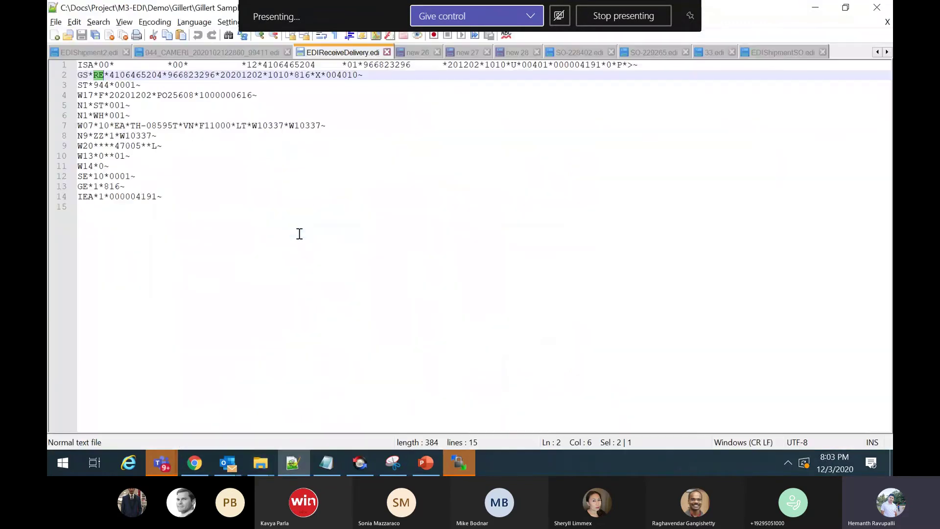
Update the purchase order number at the end of the W17 segment to the new order's number and save the file
click(193, 462)
key(alt+Tab)
click(251, 94)
key(BackSpace)
text(7)
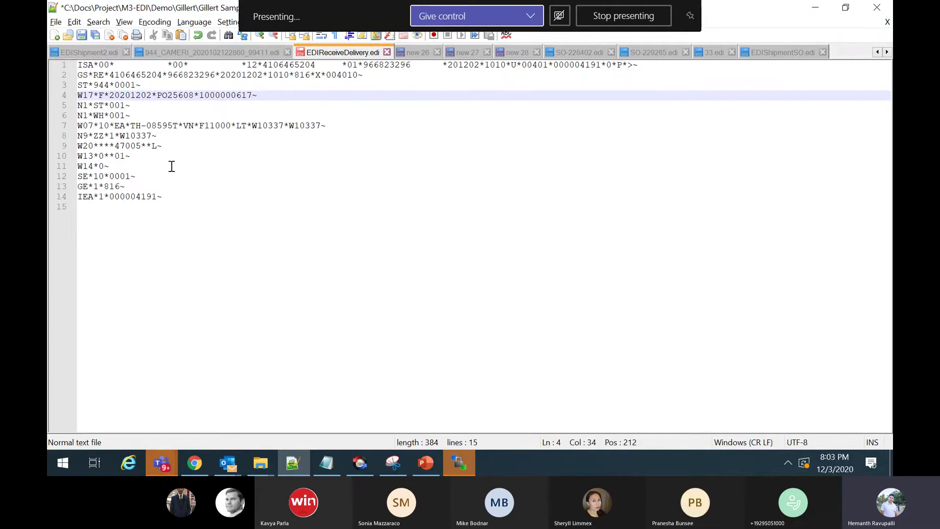
click(83, 36)
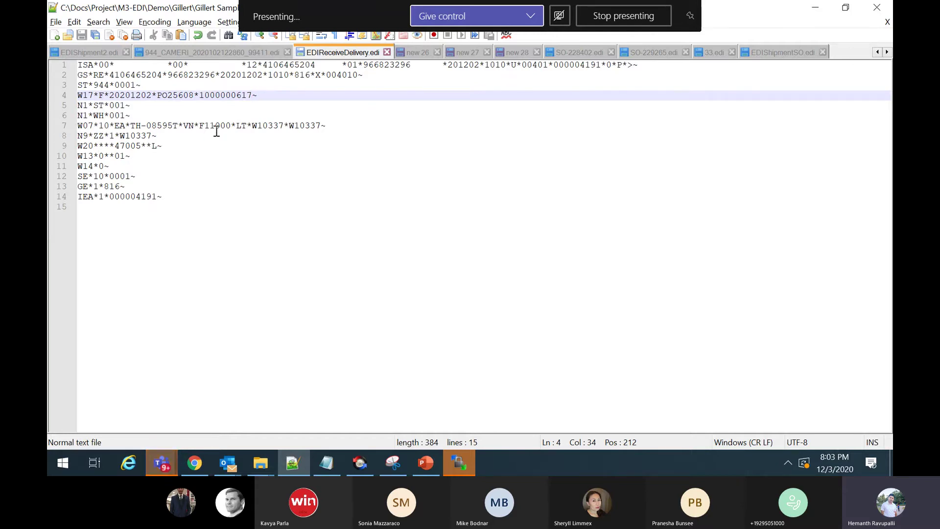
Bring up the WinSCP session on the remote READ folder and copy EDIReceiveDelivery.edi from the Gillert Samples folder
click(824, 9)
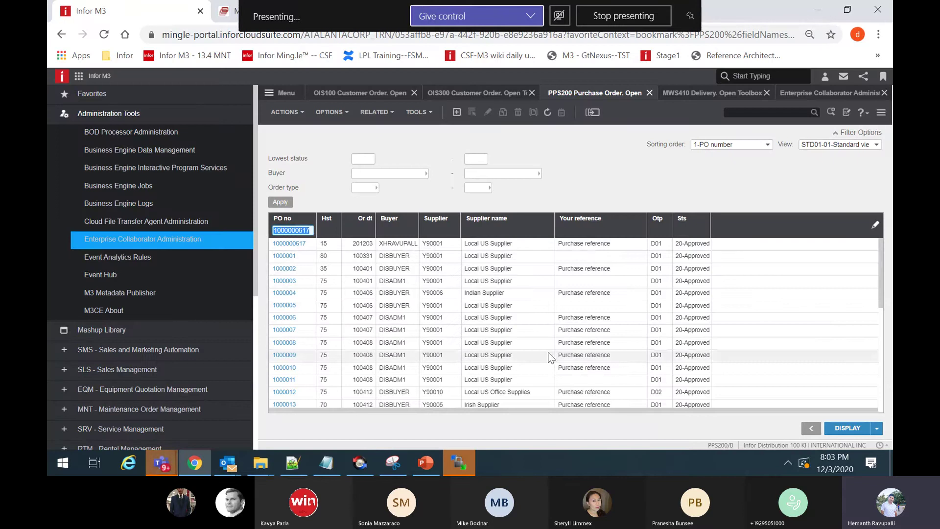
key(super+d)
click(457, 466)
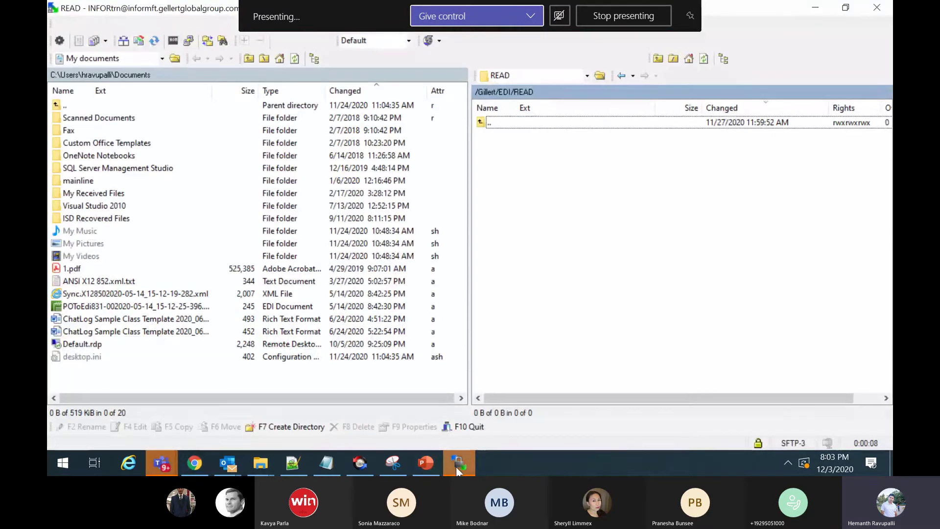
mouse_move(261, 463)
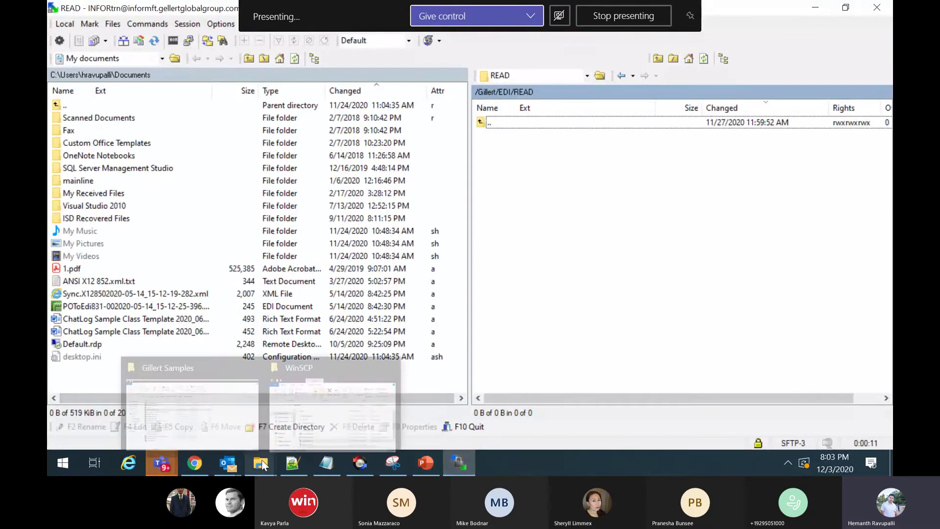
click(217, 422)
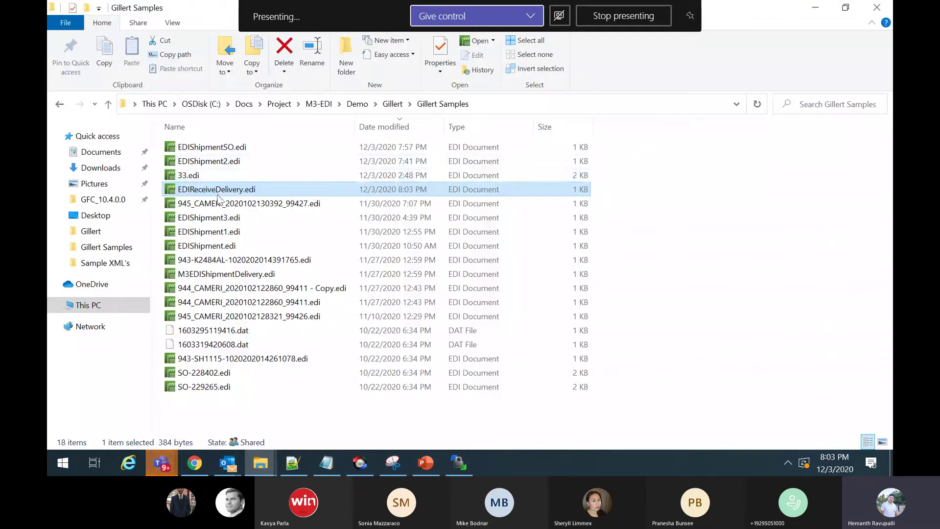
right_click(218, 190)
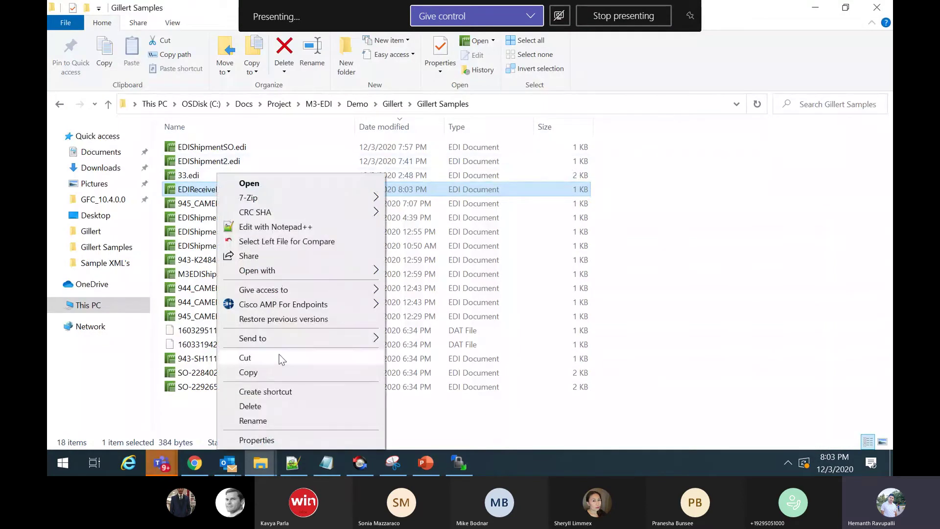
click(282, 374)
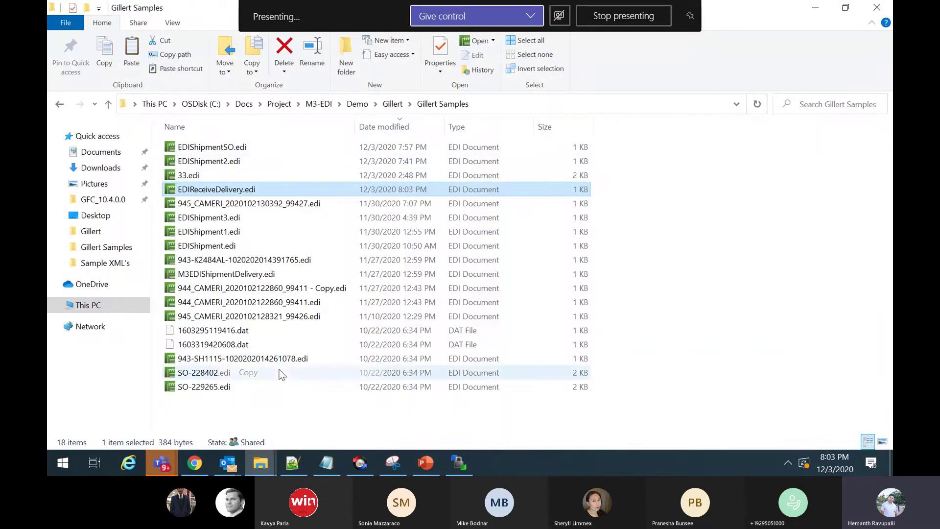
Upload the copied file to the remote directory /Gillert/EDI/READ with default transfer settings and refresh the remote listing
click(823, 5)
key(ctrl+v)
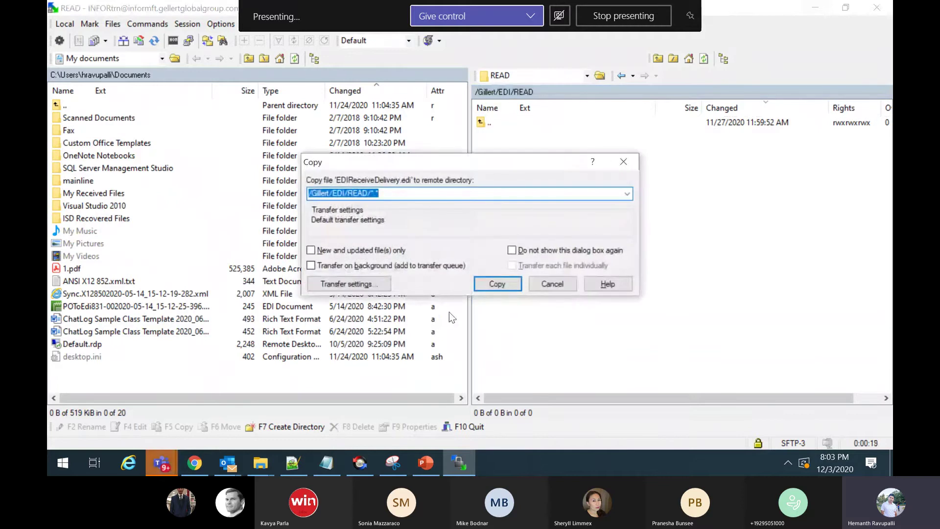
click(498, 284)
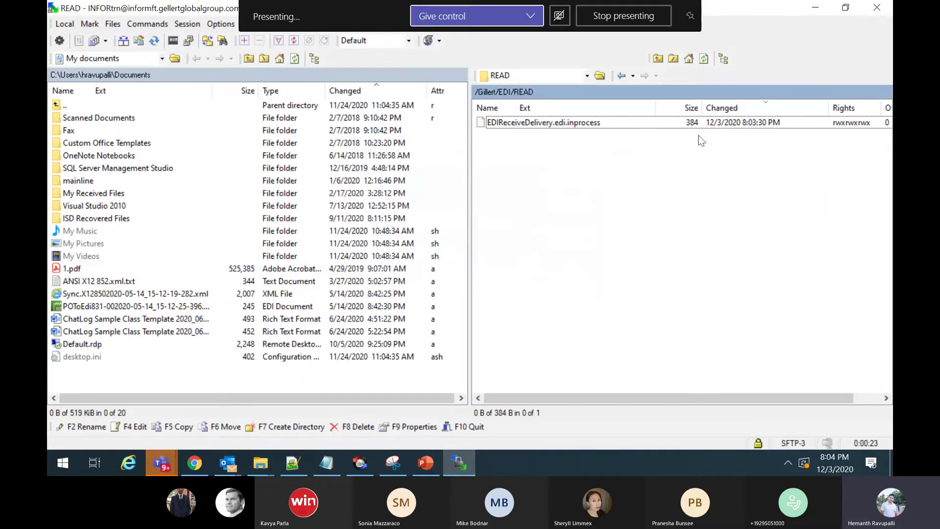
click(704, 59)
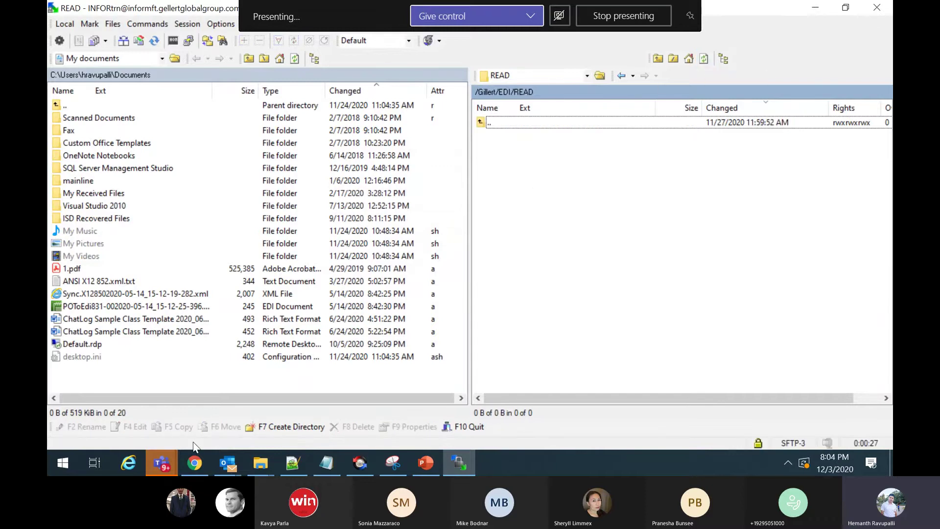
Return to Enterprise Collaborator Administration in Chrome, reload the message status list and check the M3_M3EDIReceiveDelivery_Load_In message
mouse_move(195, 461)
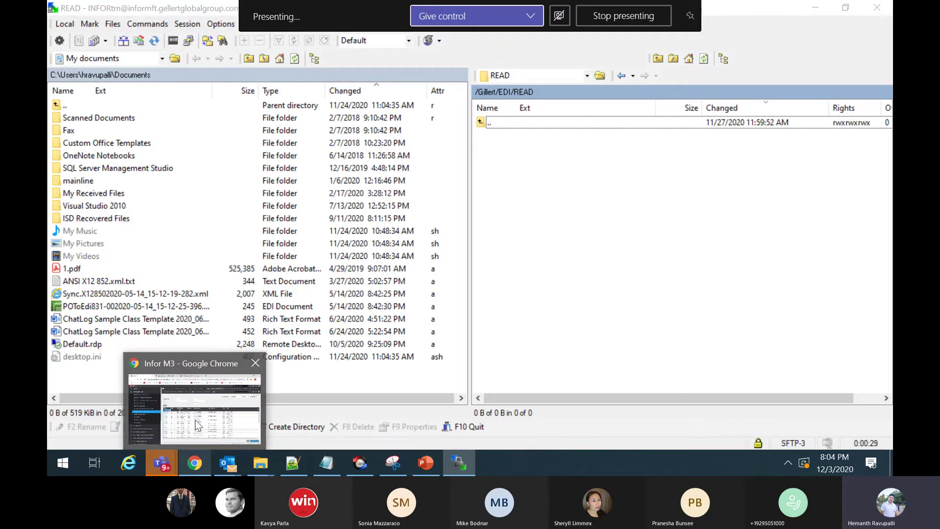
click(197, 426)
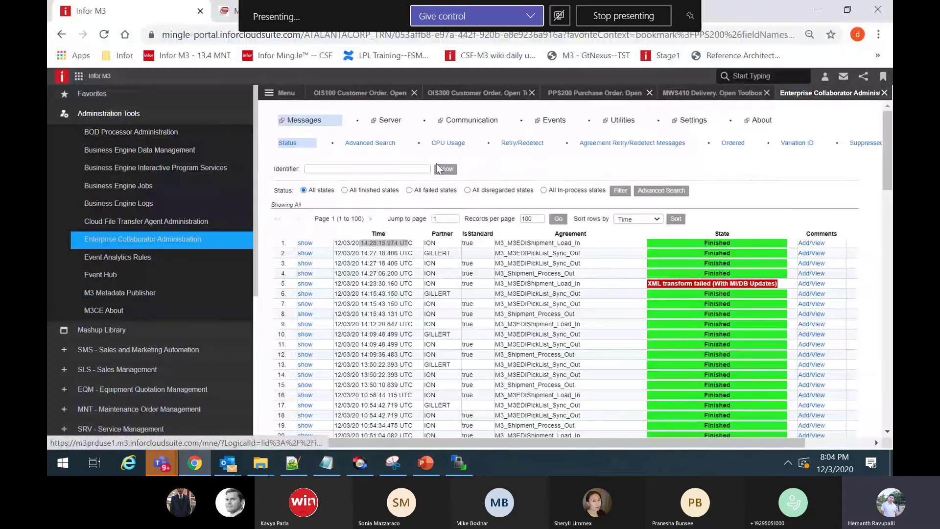
click(311, 123)
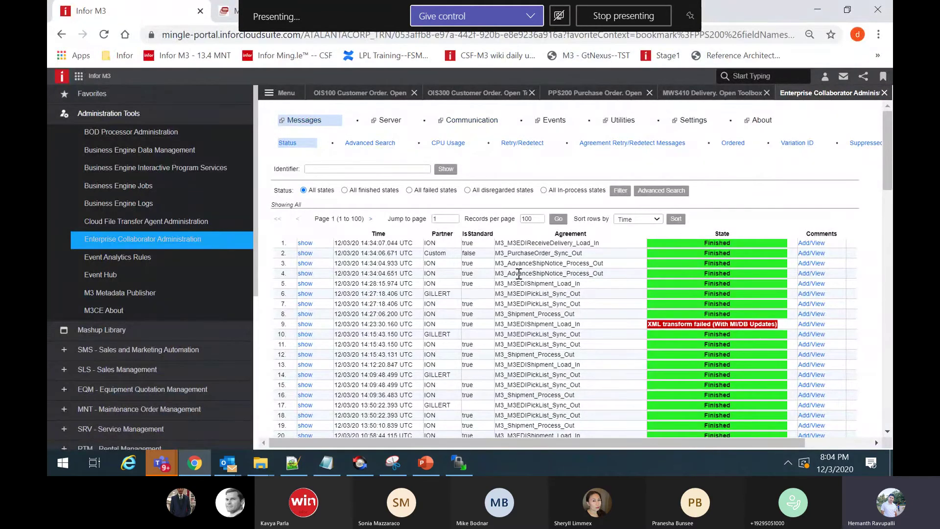
drag(532, 243, 595, 243)
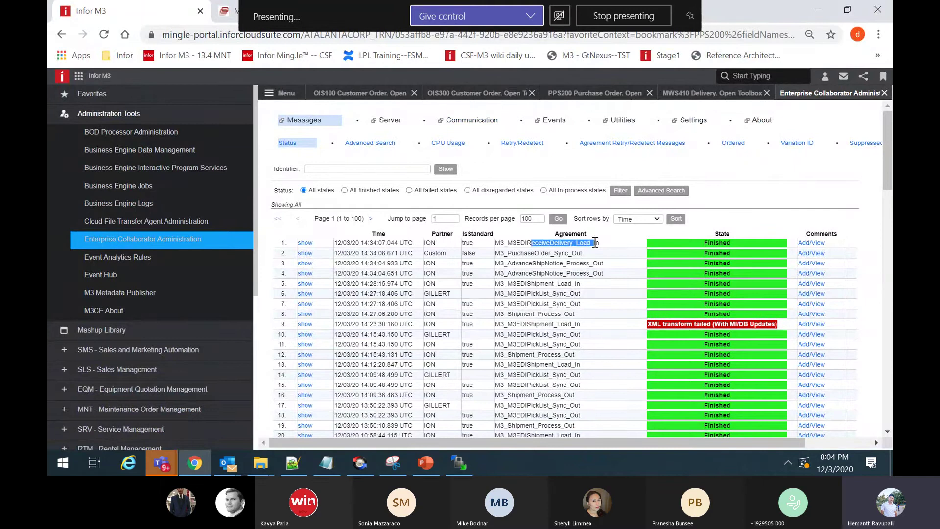
Refresh the PPS200 purchase order list to check the new order's highest status
click(575, 101)
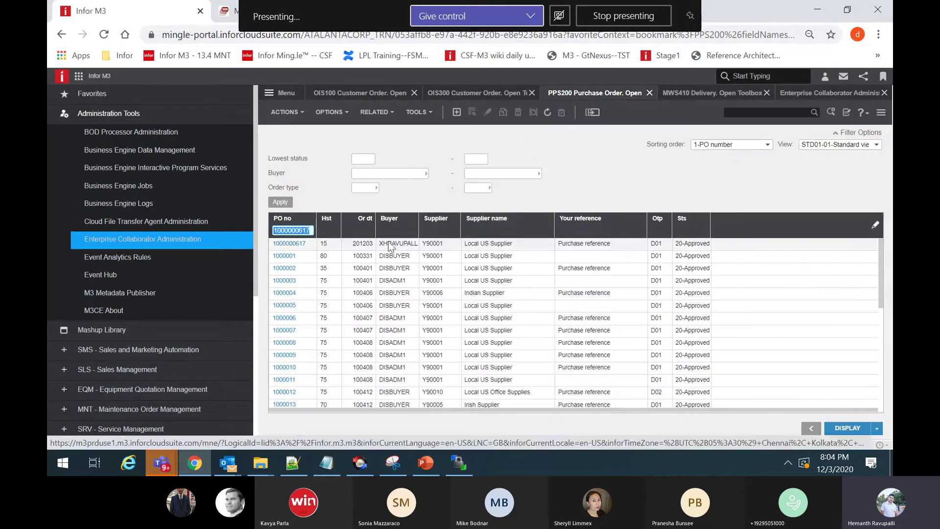
click(549, 116)
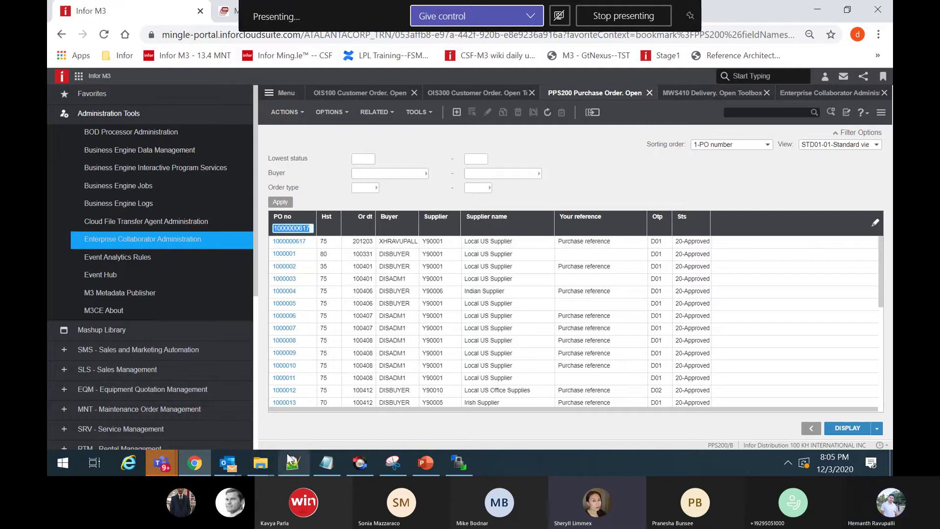
Switch to the PowerPoint presentation
click(414, 467)
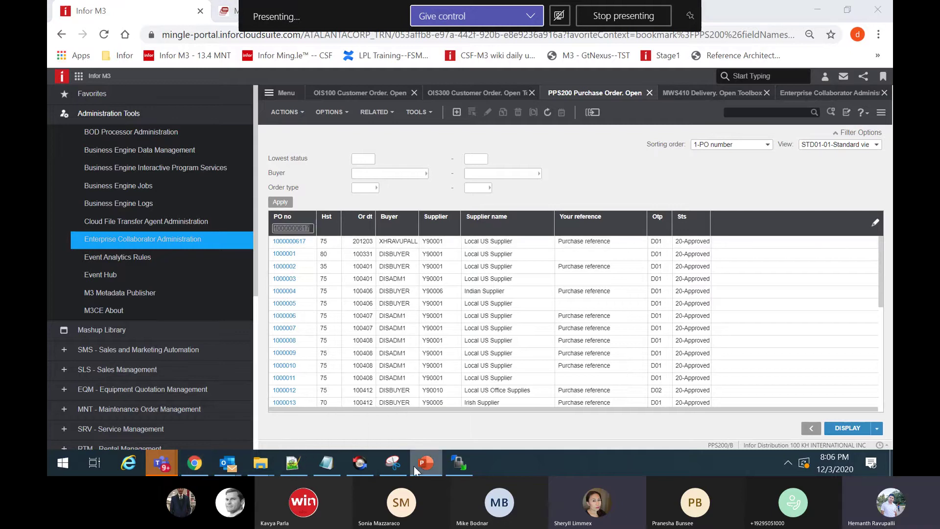